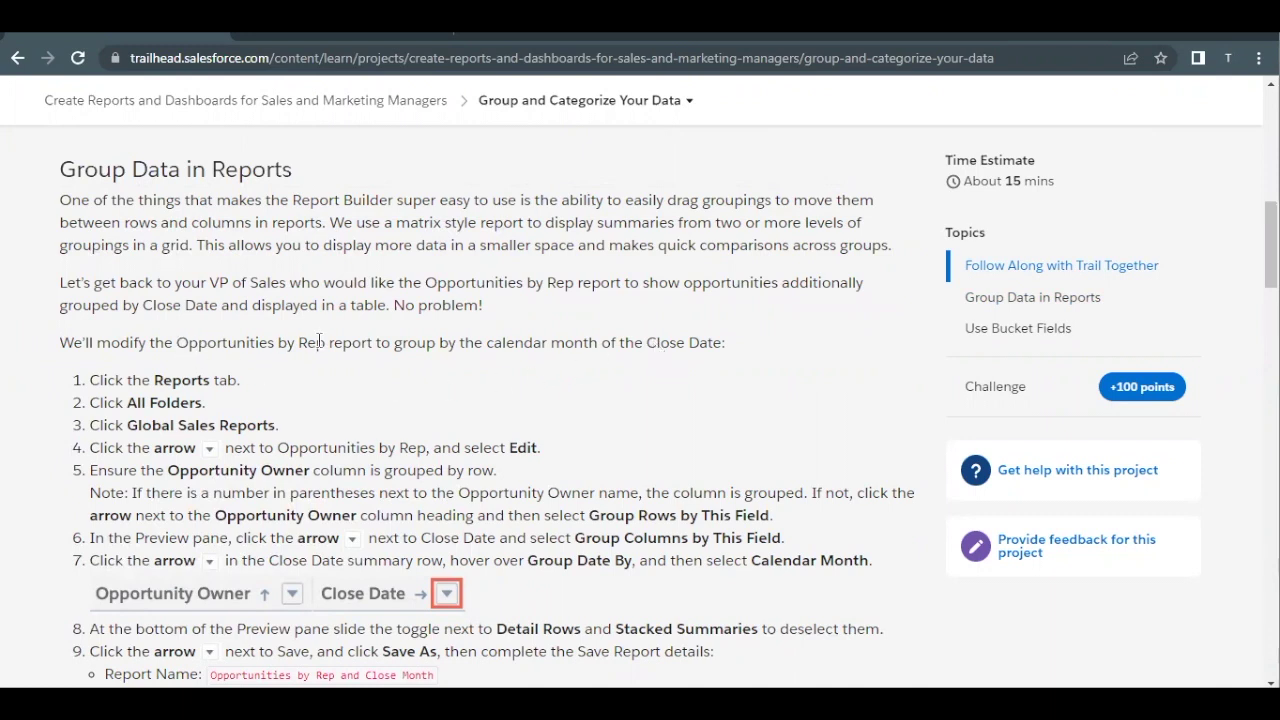
Read the Trailhead instructions for grouping data in the Opportunities by Rep report and skim the bucket fields section.
drag(325, 342, 201, 347)
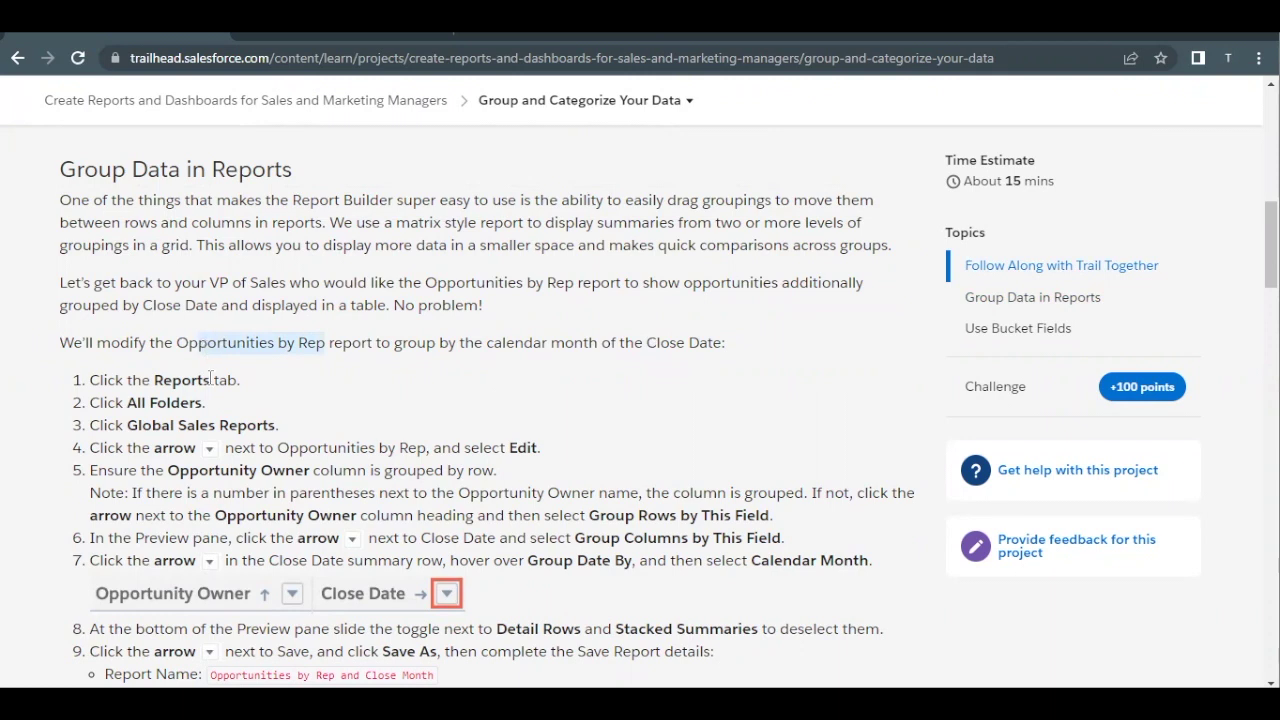
scroll(218, 385, down, 1)
scroll(218, 385, down, 1)
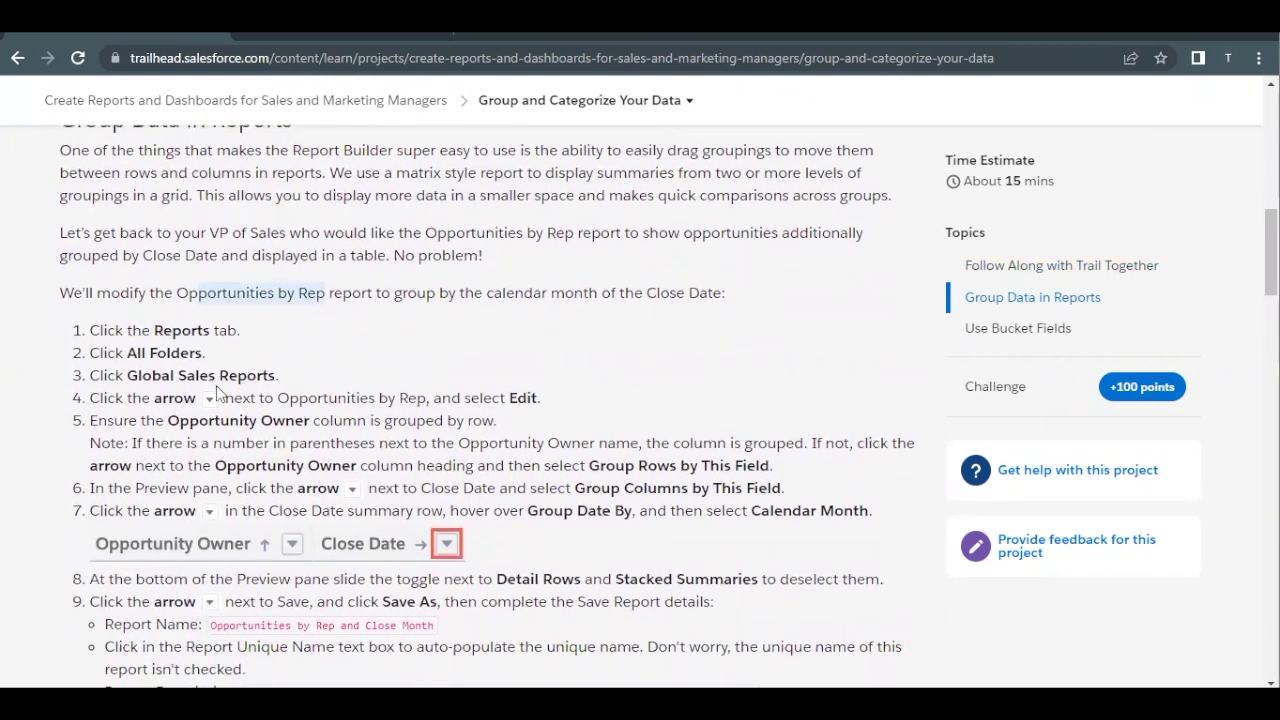
scroll(216, 388, down, 2)
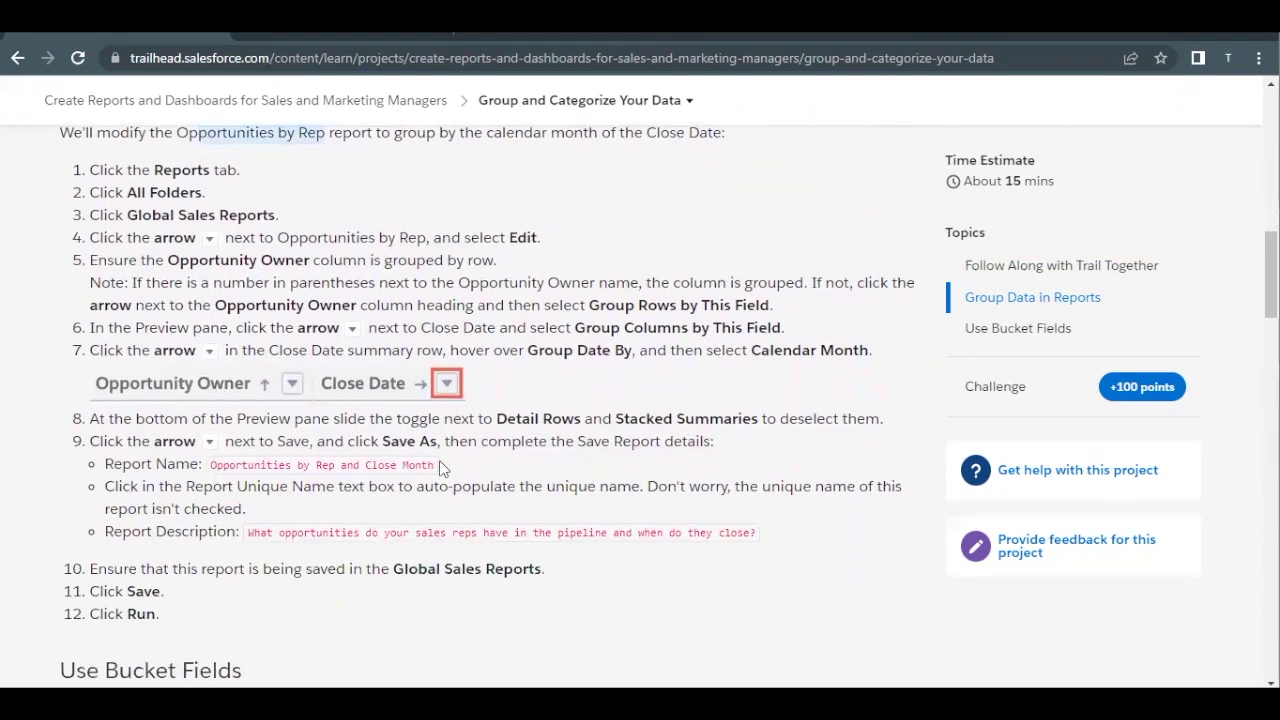
scroll(439, 460, down, 2)
scroll(439, 469, down, 4)
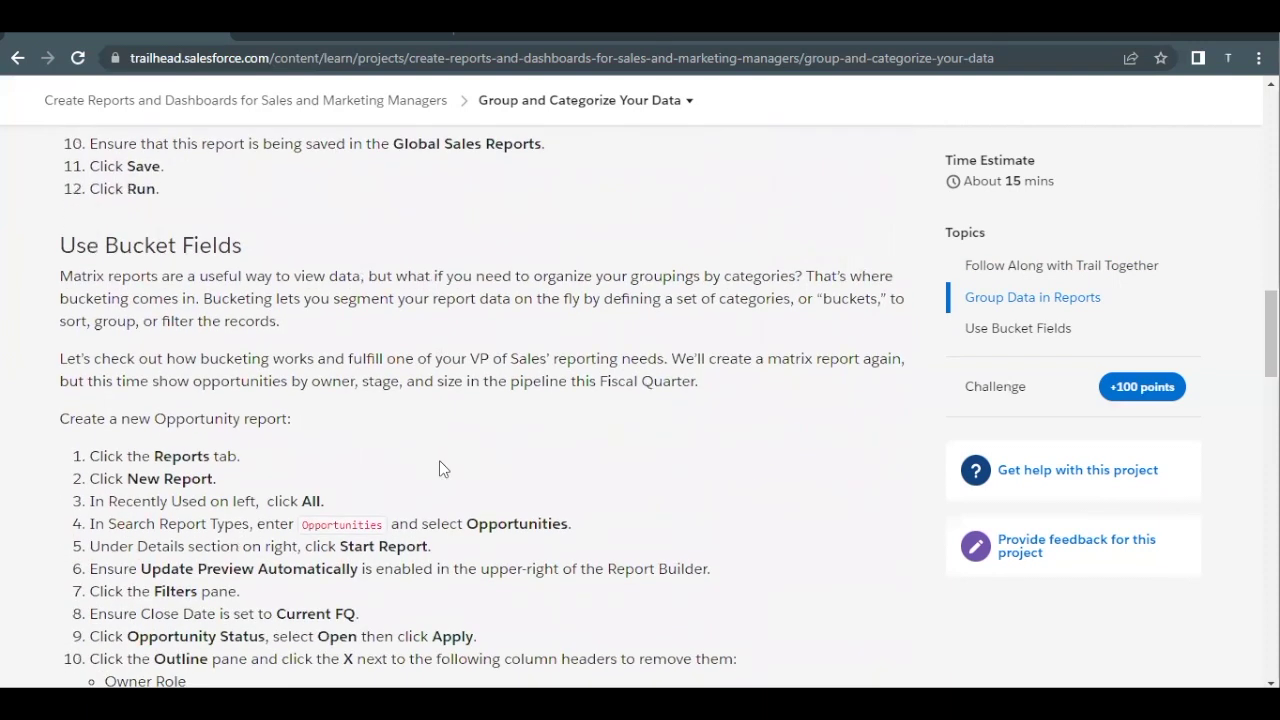
scroll(439, 469, down, 1)
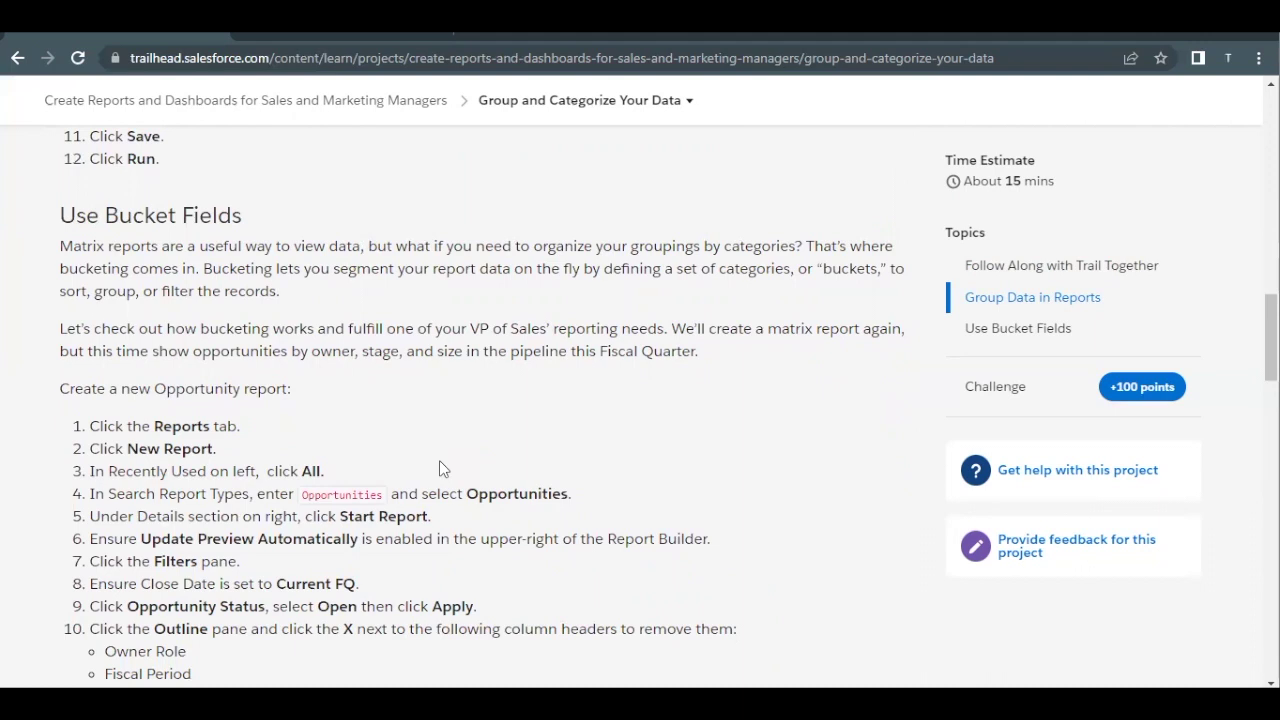
scroll(443, 468, up, 5)
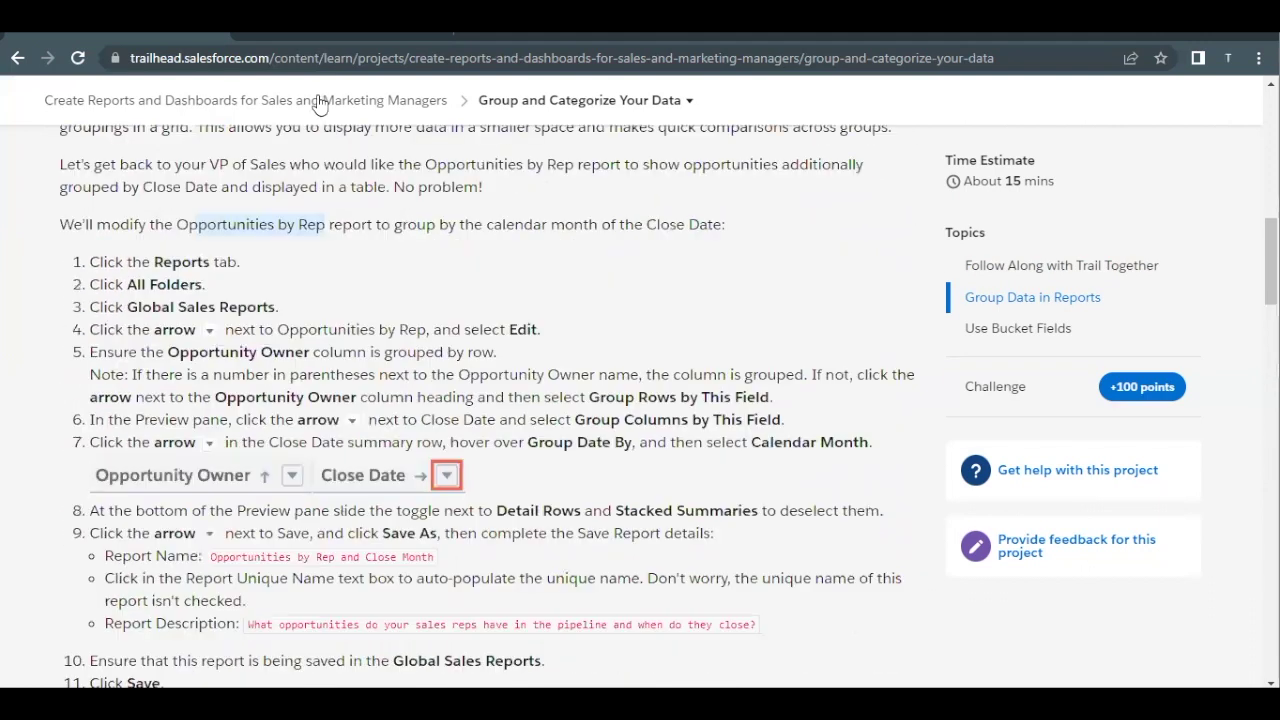
Switch to the Salesforce Sales app and open the Opportunities by Rep report from the Global Sales Reports folder for editing.
click(336, 38)
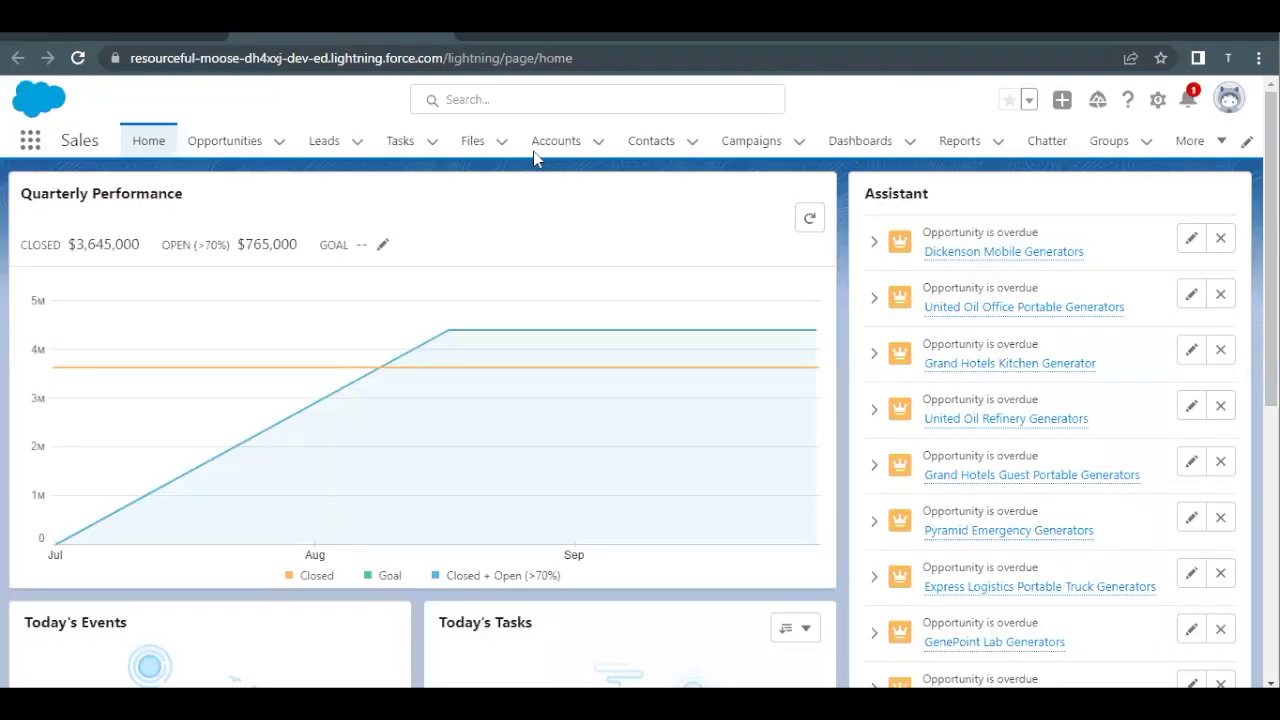
click(958, 141)
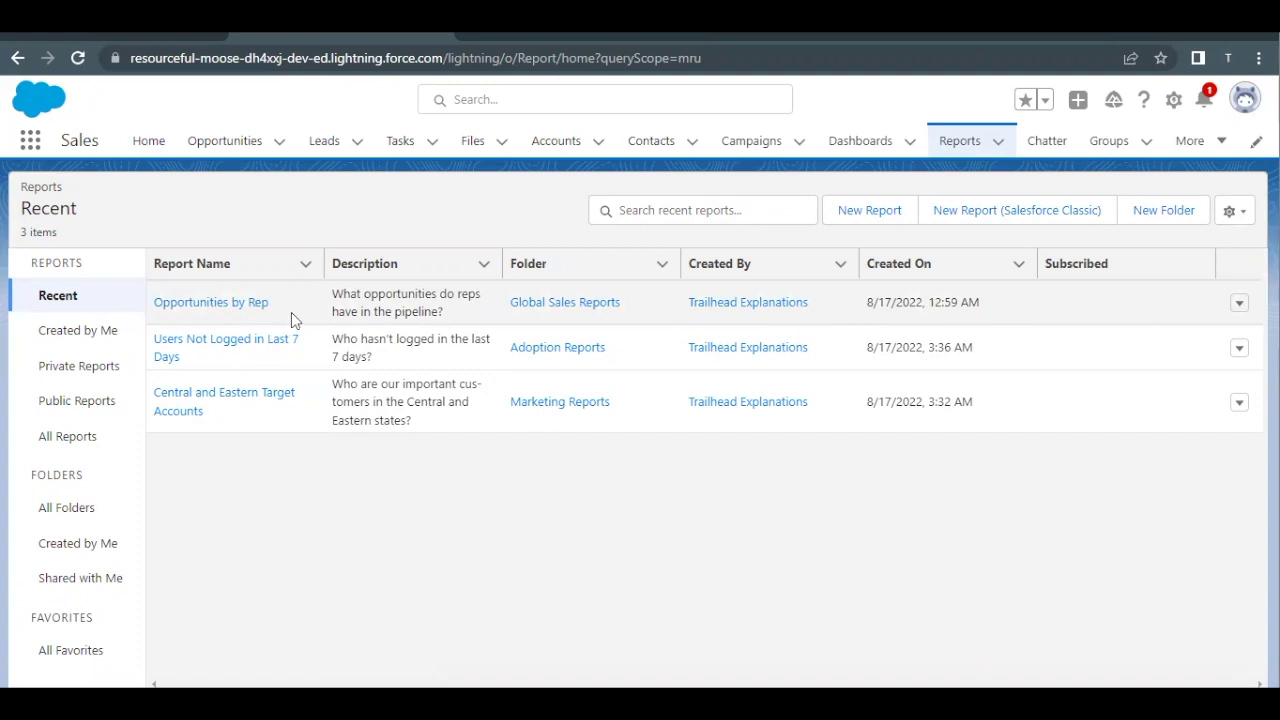
click(57, 516)
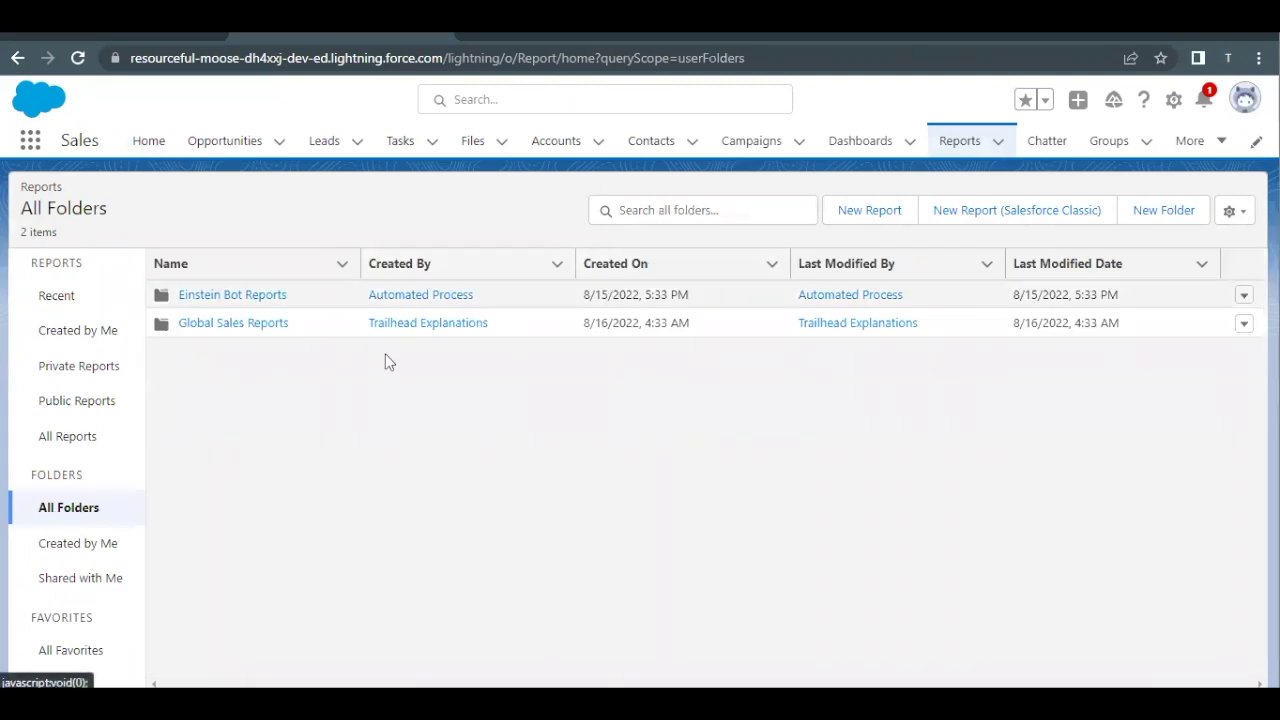
click(224, 324)
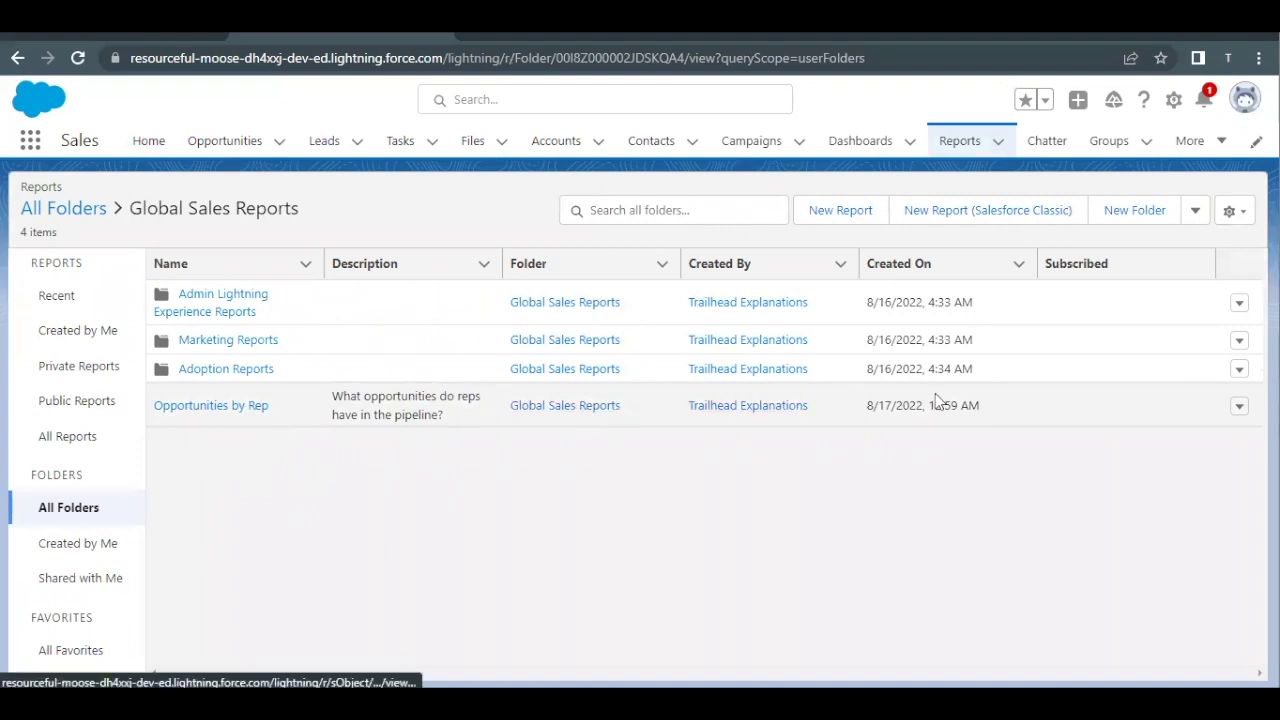
click(1239, 406)
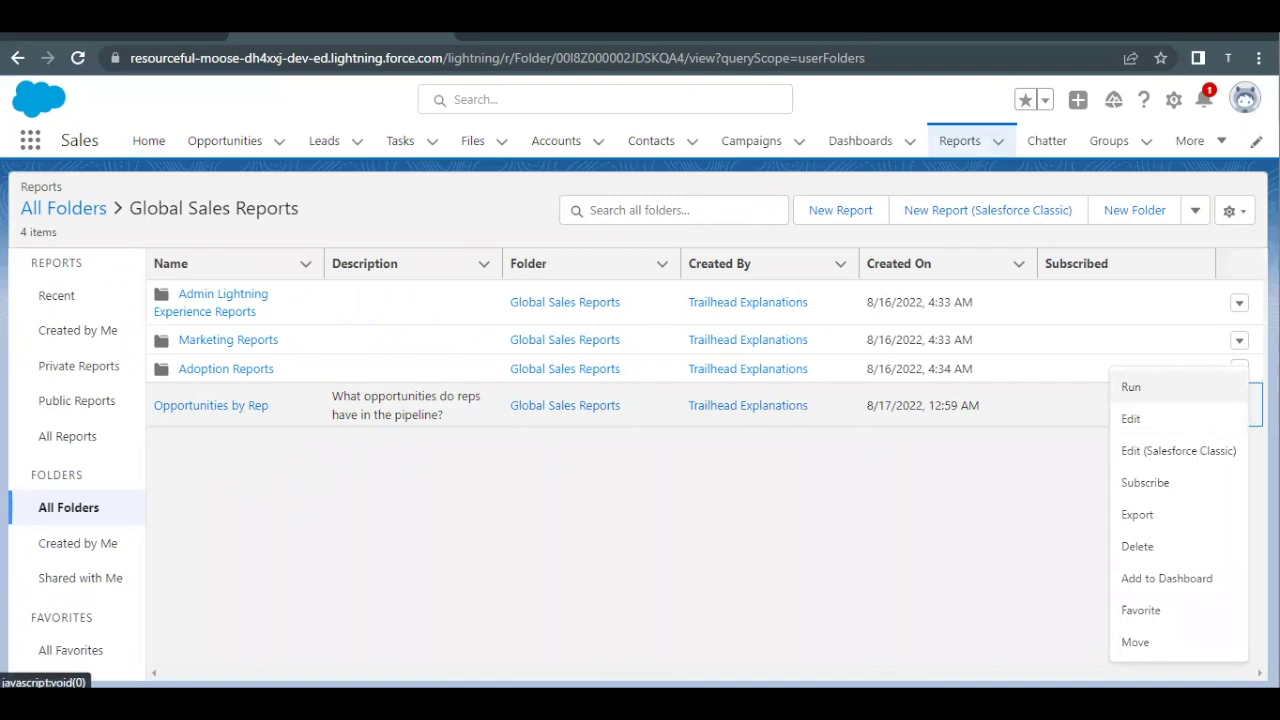
click(1200, 420)
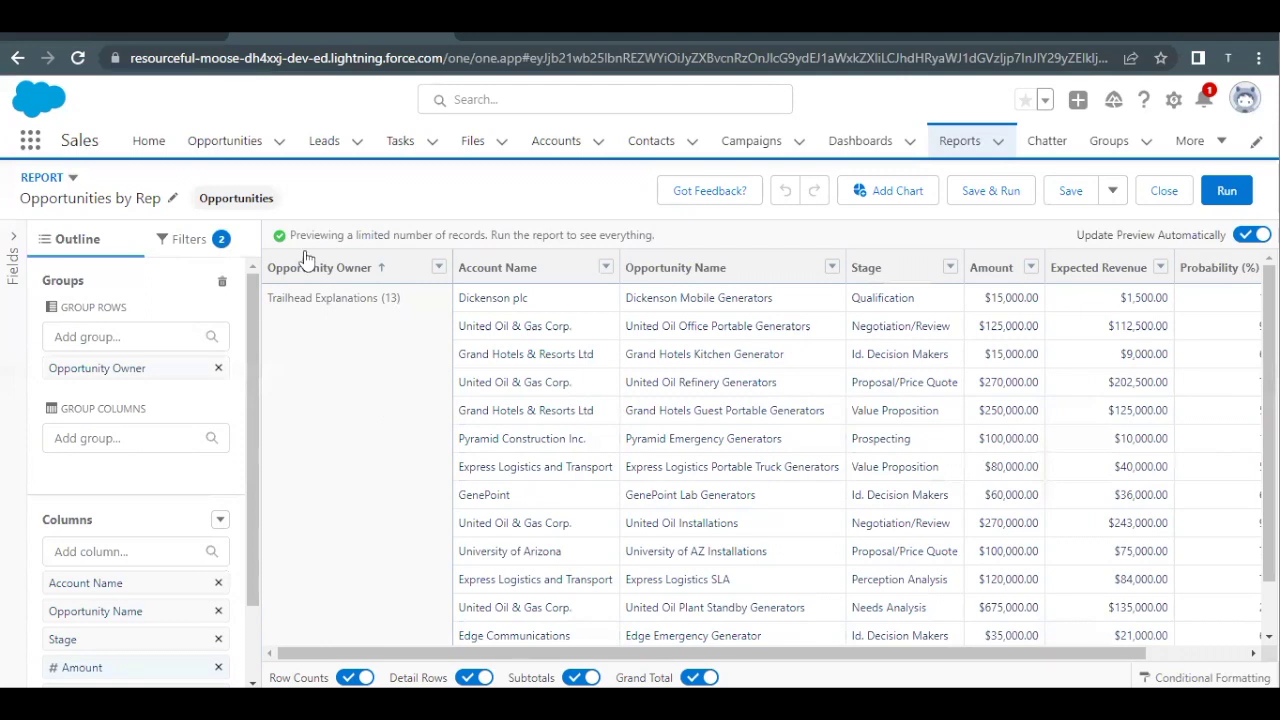
Check the Trailhead instruction on grouping rows by Opportunity Owner against the row groups and preview of the Salesforce report.
click(133, 32)
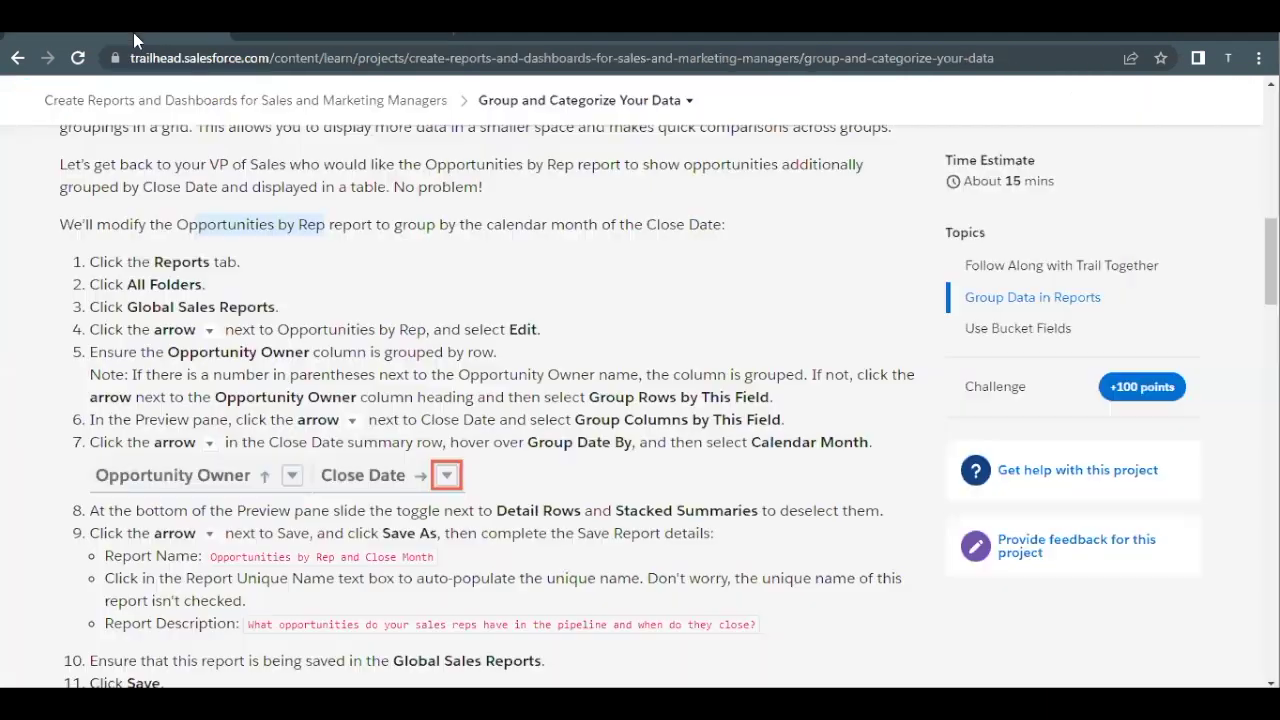
click(212, 365)
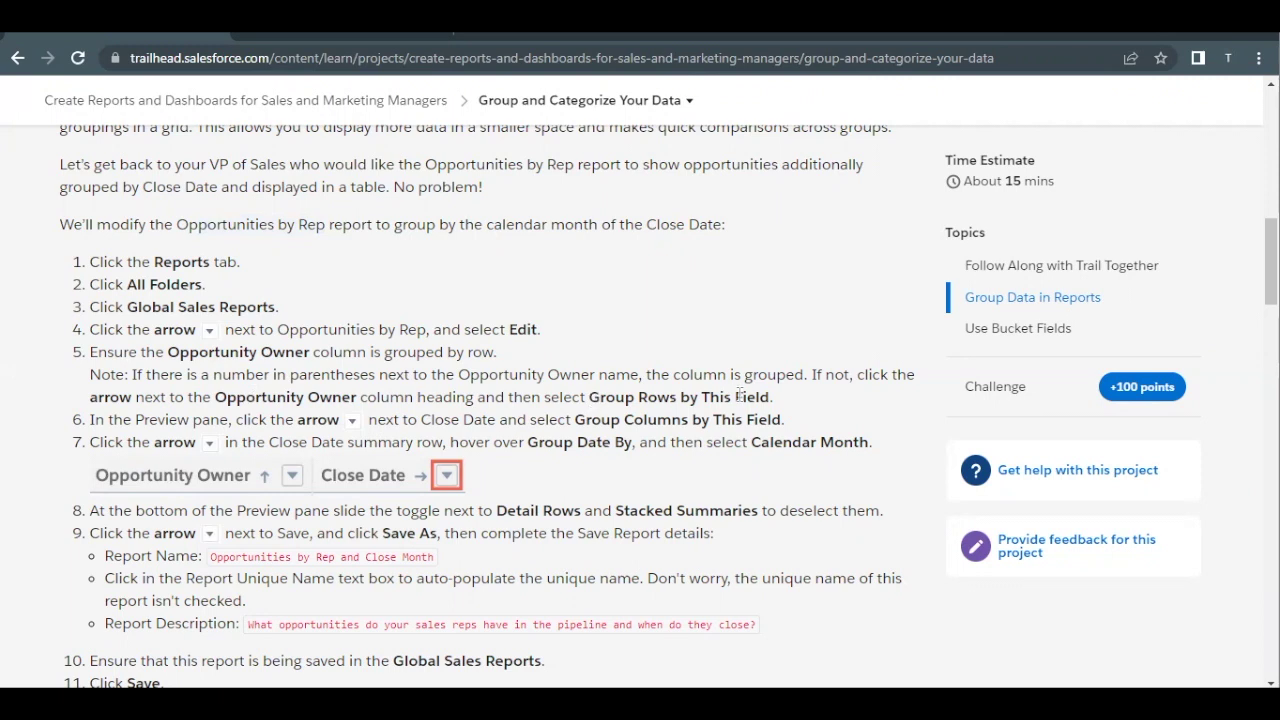
drag(214, 398, 362, 398)
click(308, 44)
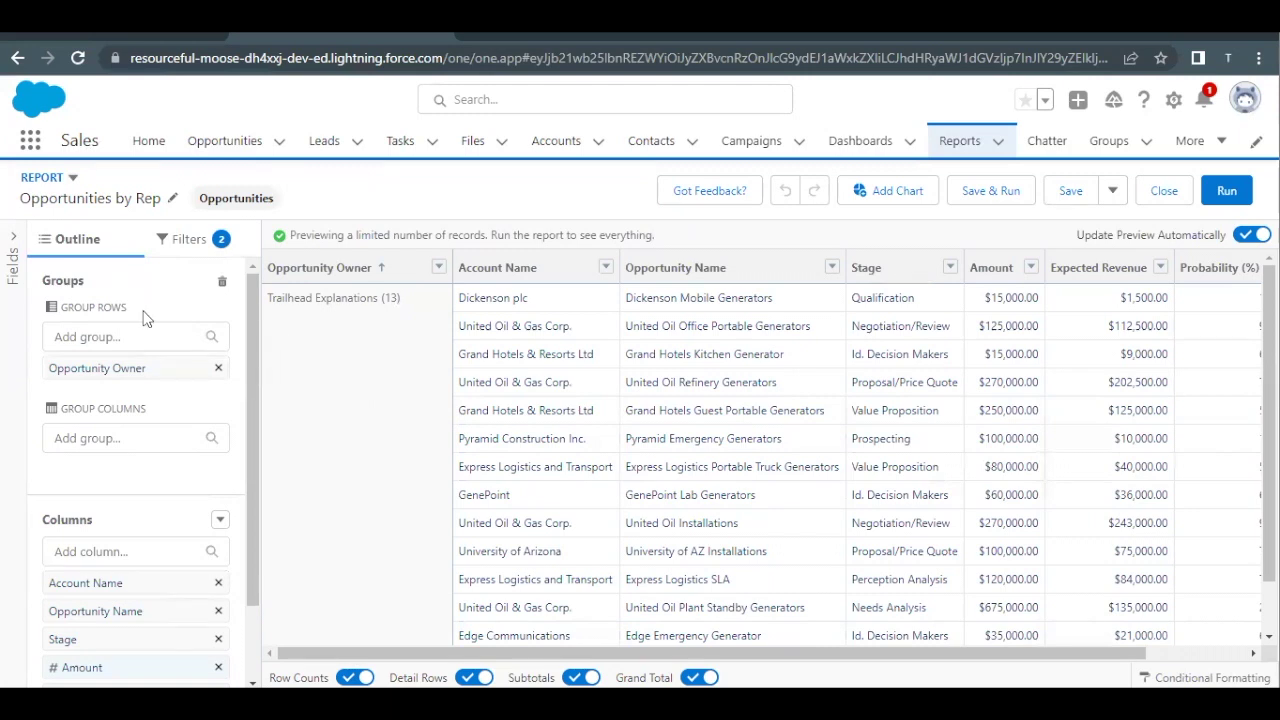
drag(143, 314, 53, 311)
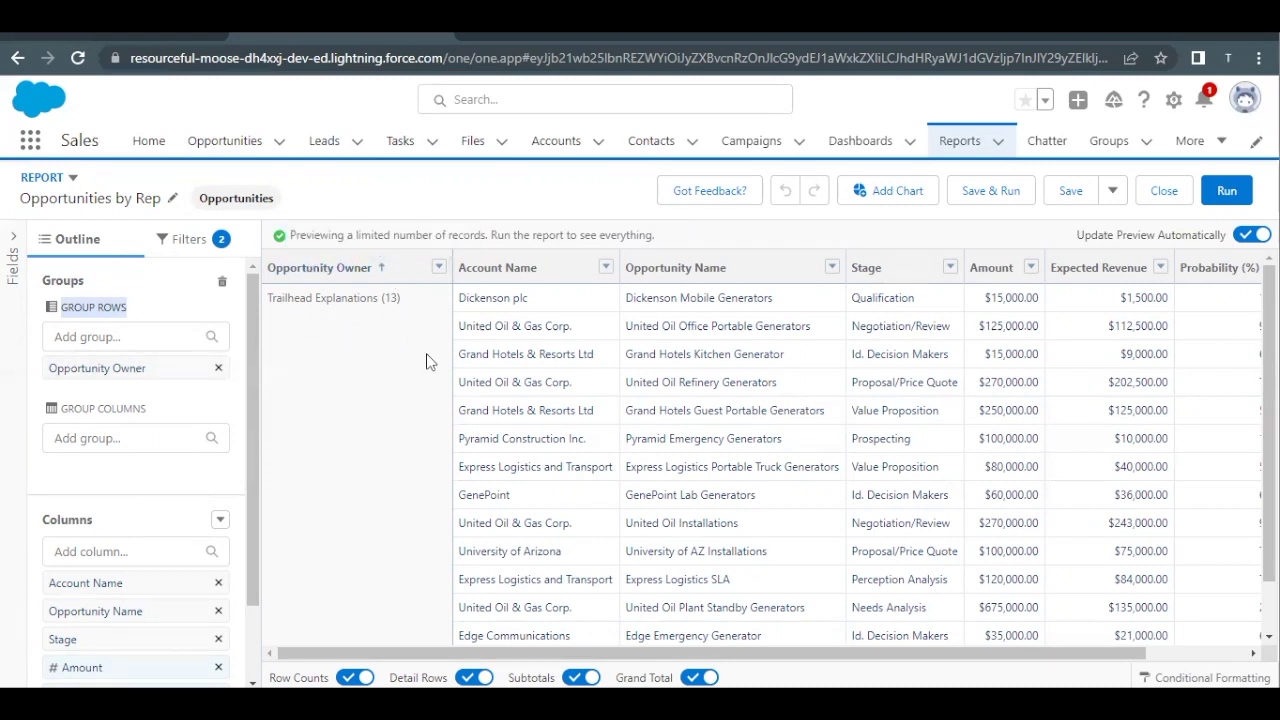
click(392, 309)
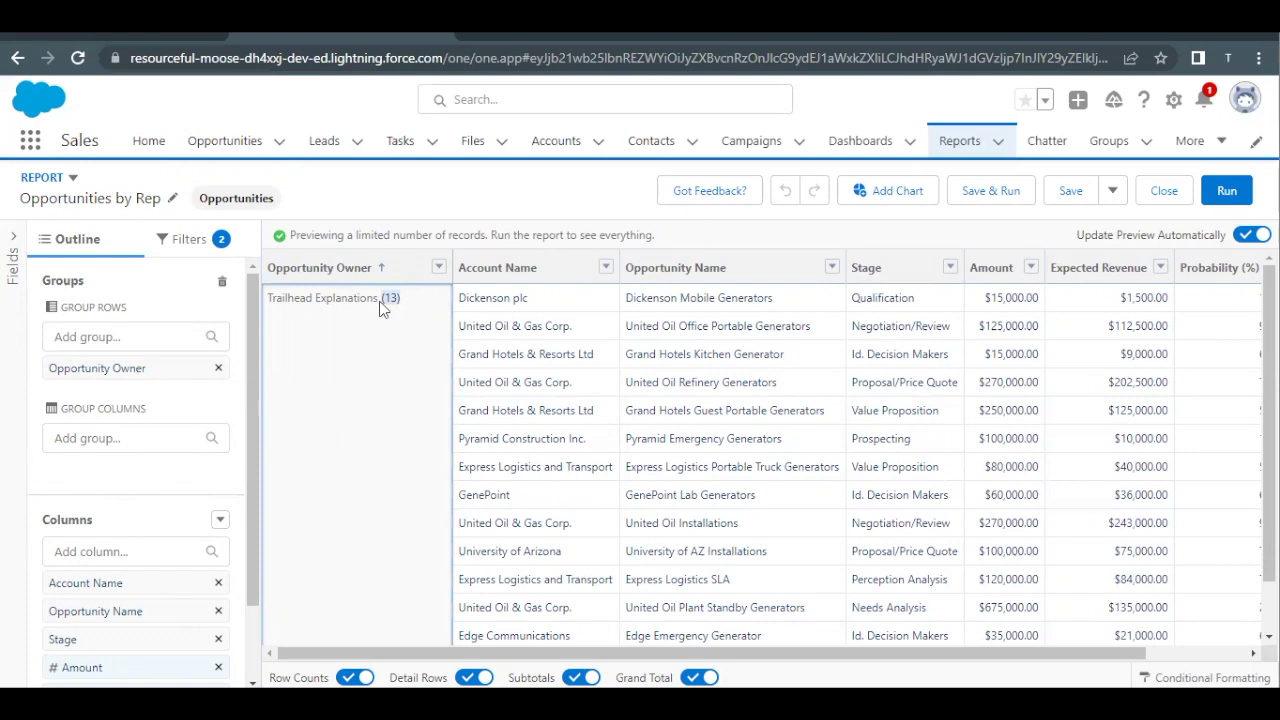
click(104, 337)
text(opp)
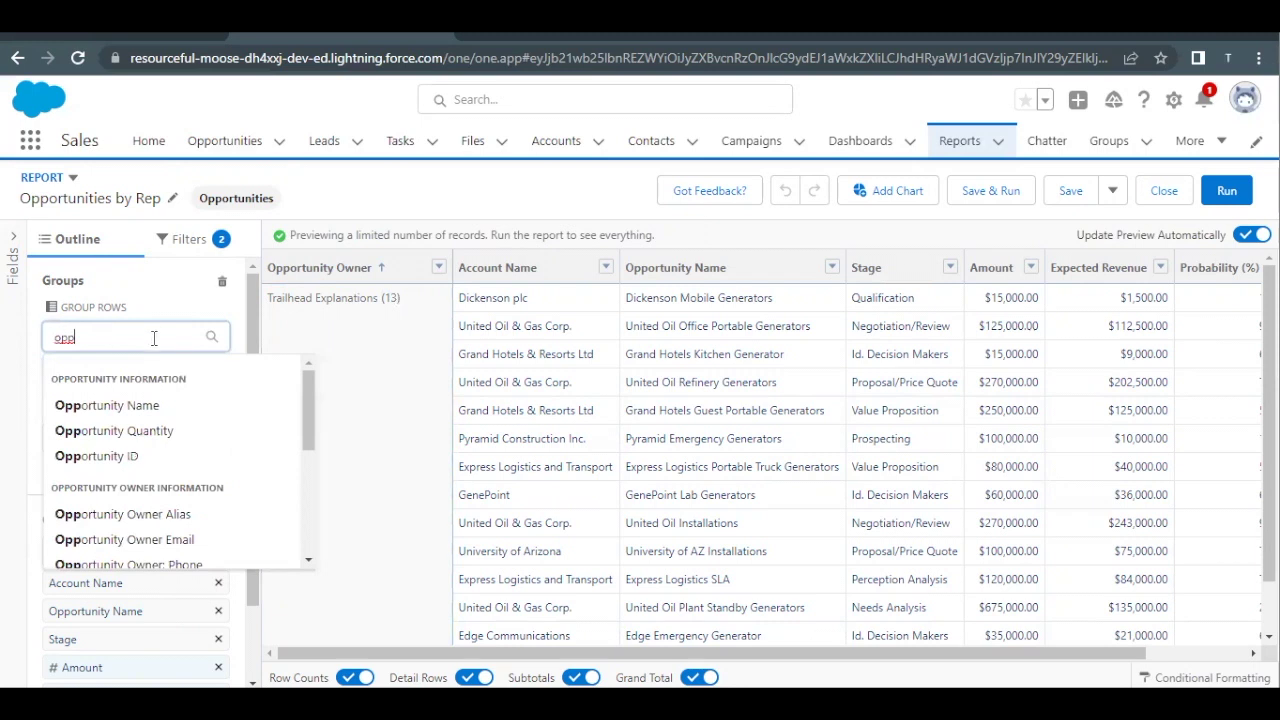
double_click(154, 338)
key(BackSpace)
click(184, 314)
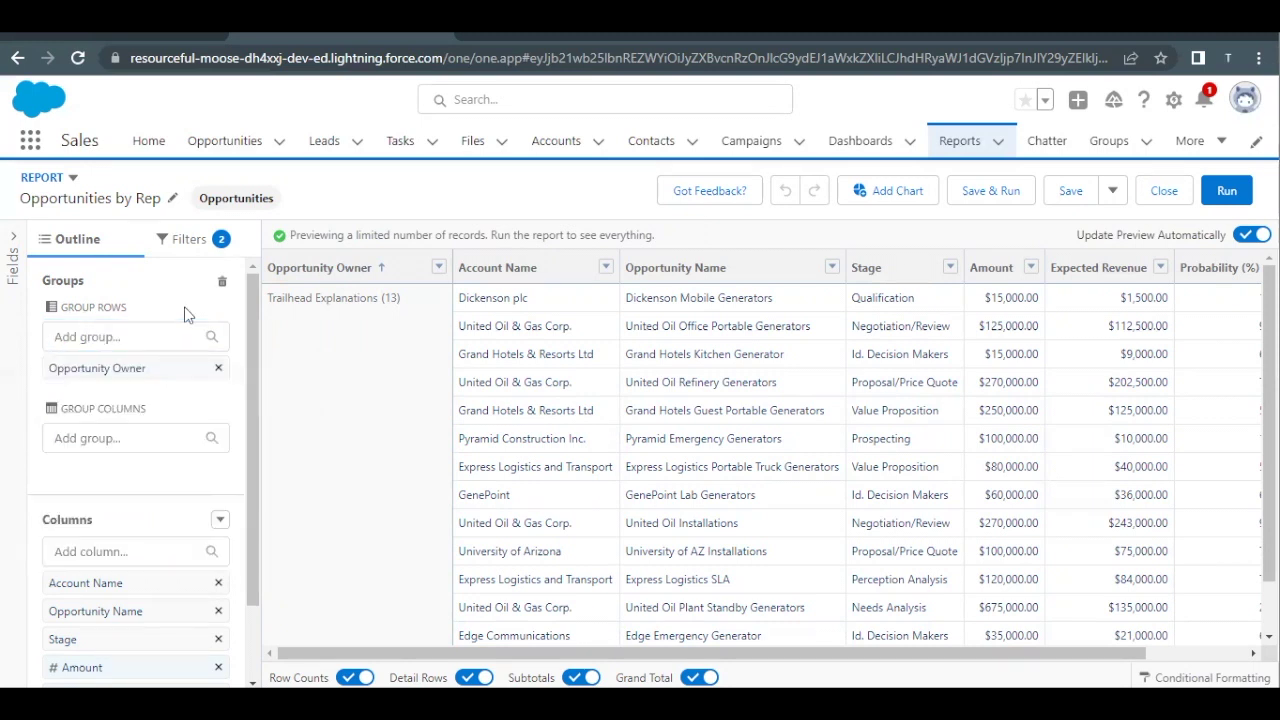
Review the Trailhead instruction on grouping columns by Close Date, and return to the Salesforce report builder.
click(128, 40)
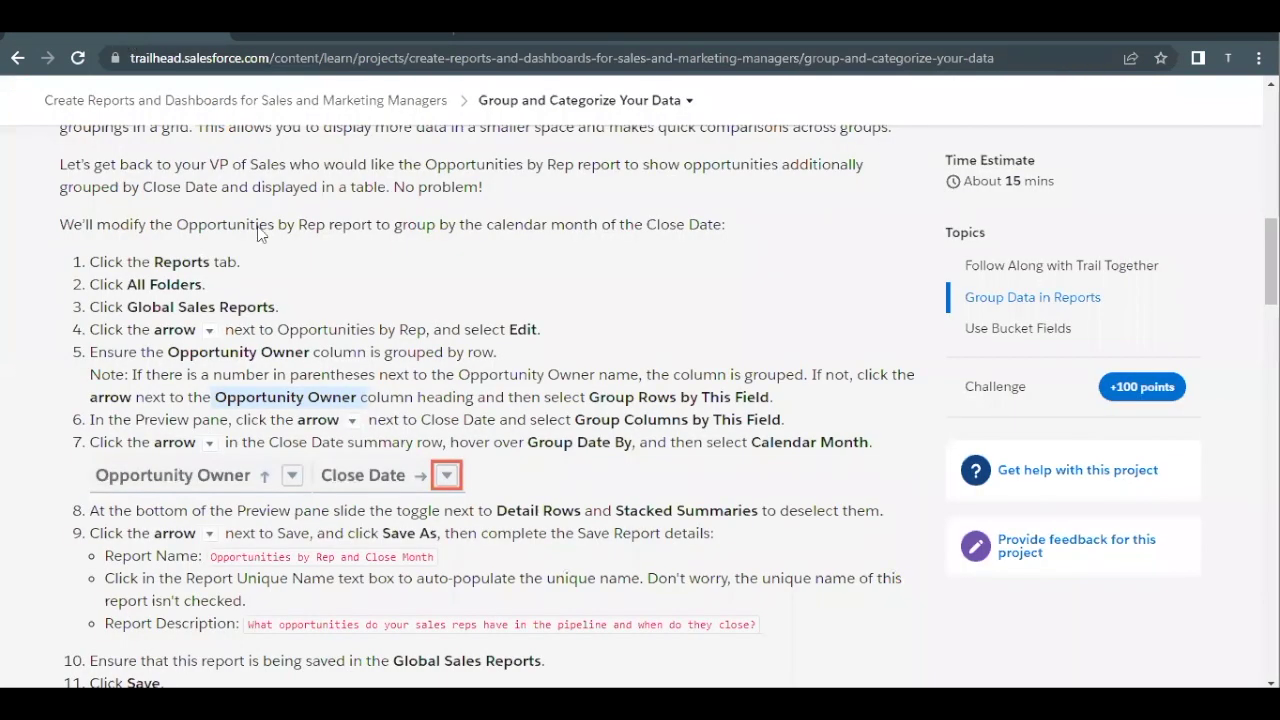
scroll(355, 385, down, 1)
drag(414, 388, 498, 389)
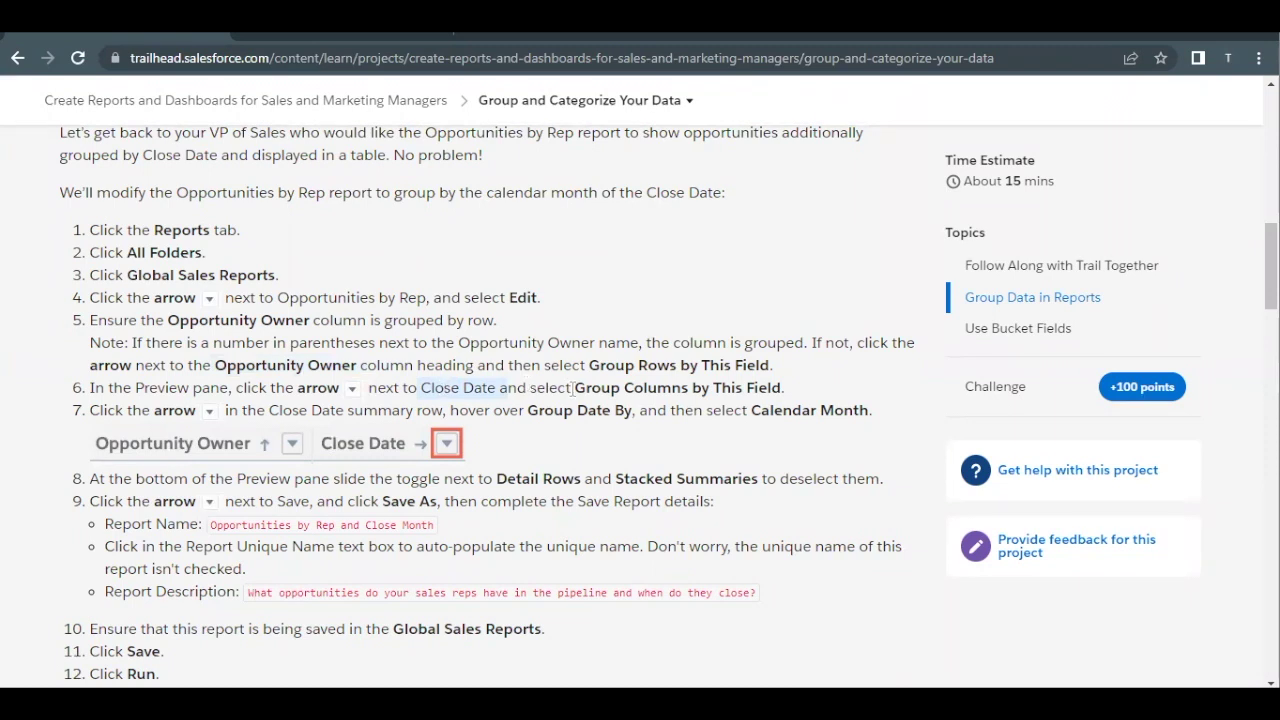
drag(573, 388, 708, 390)
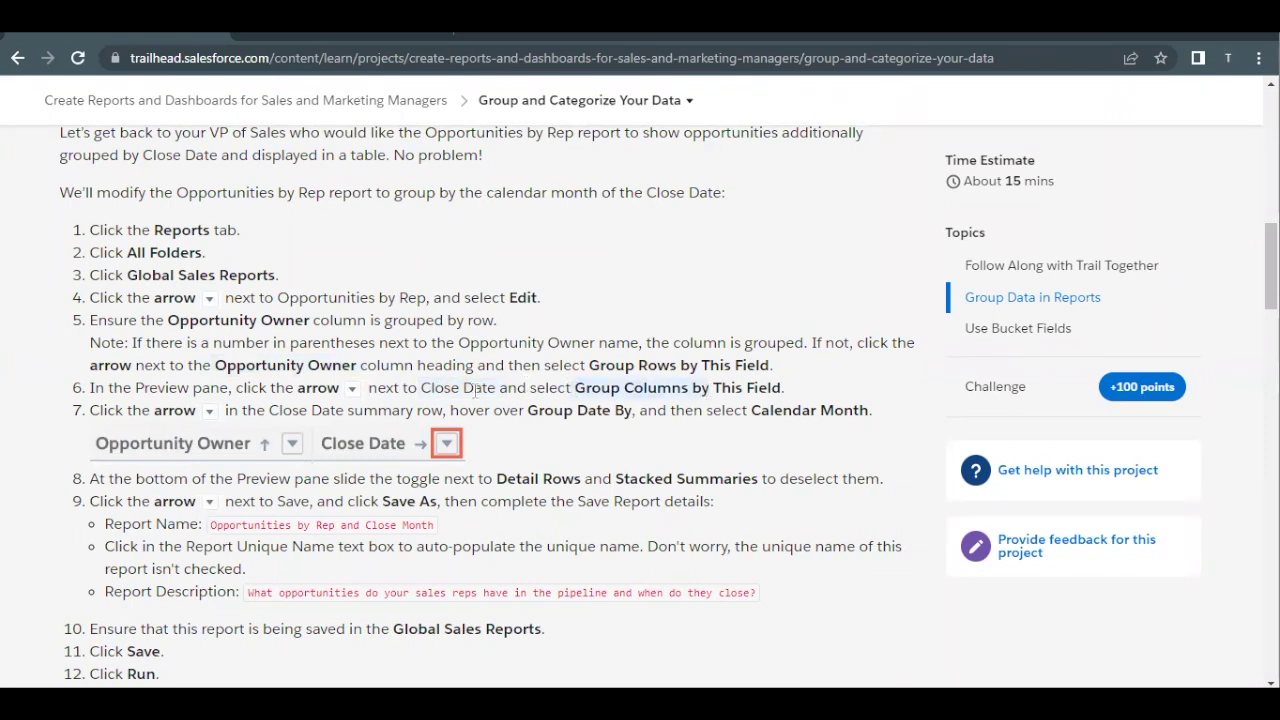
click(293, 40)
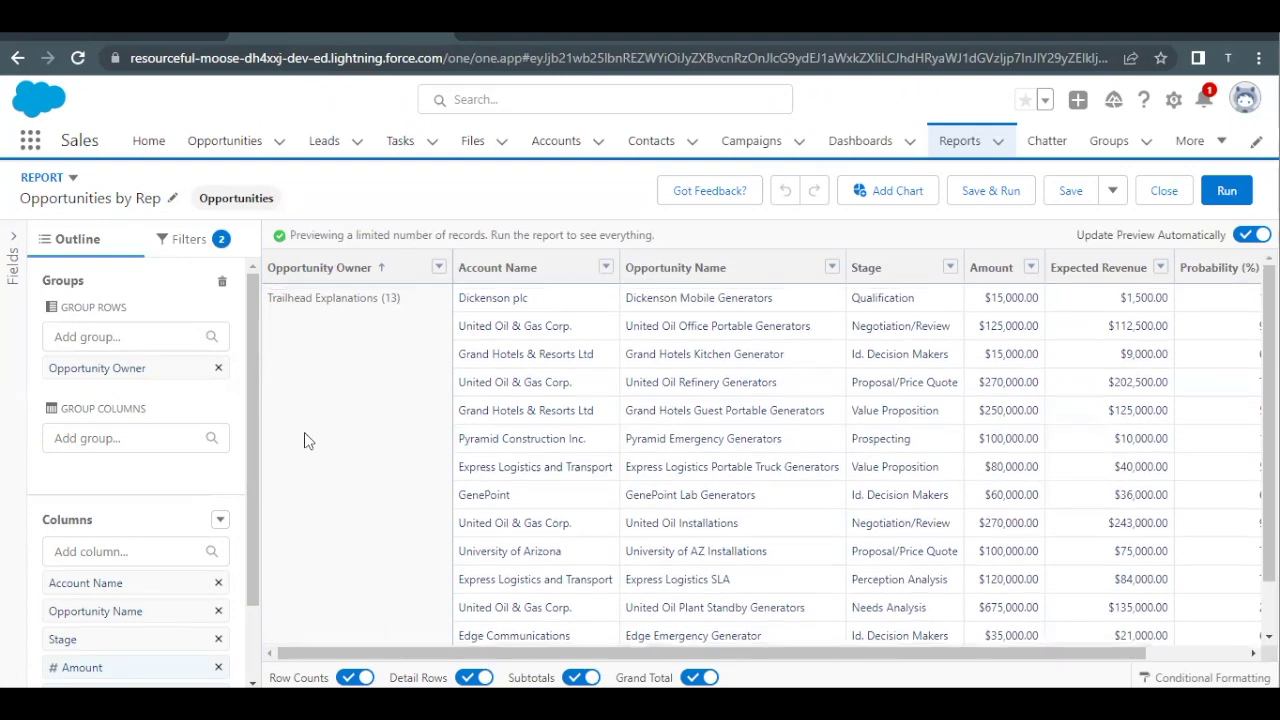
click(116, 441)
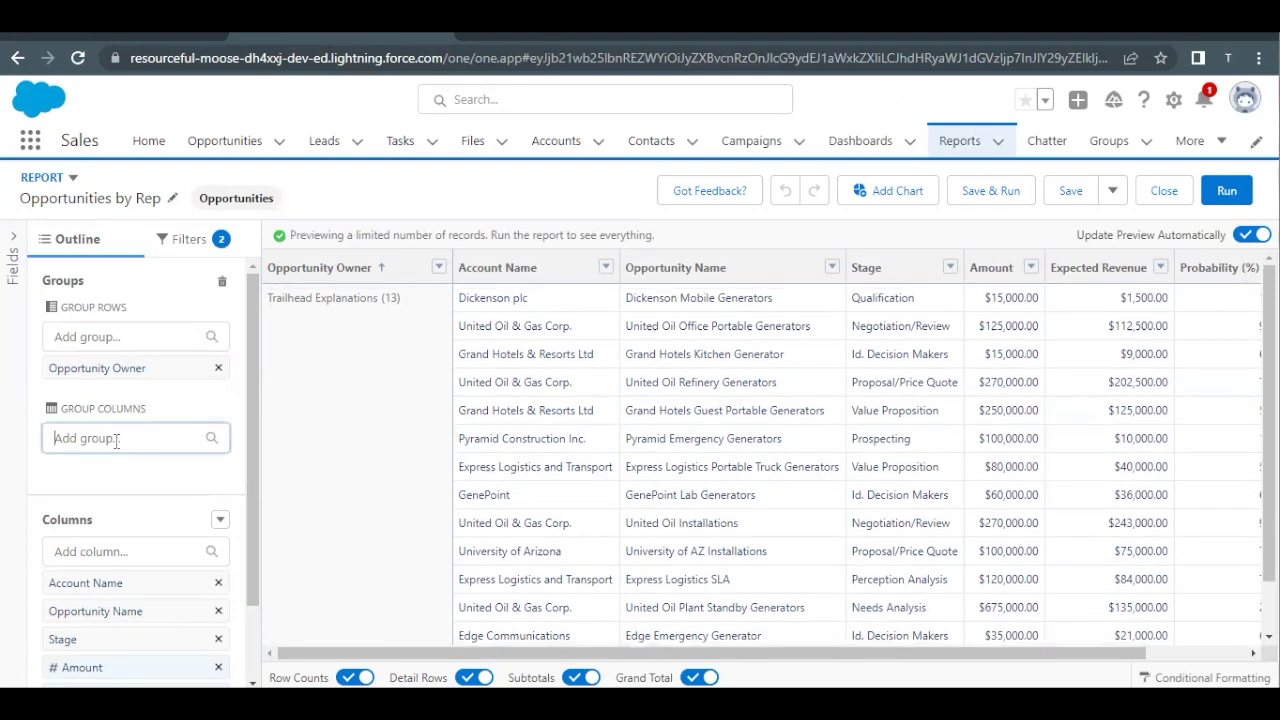
click(144, 410)
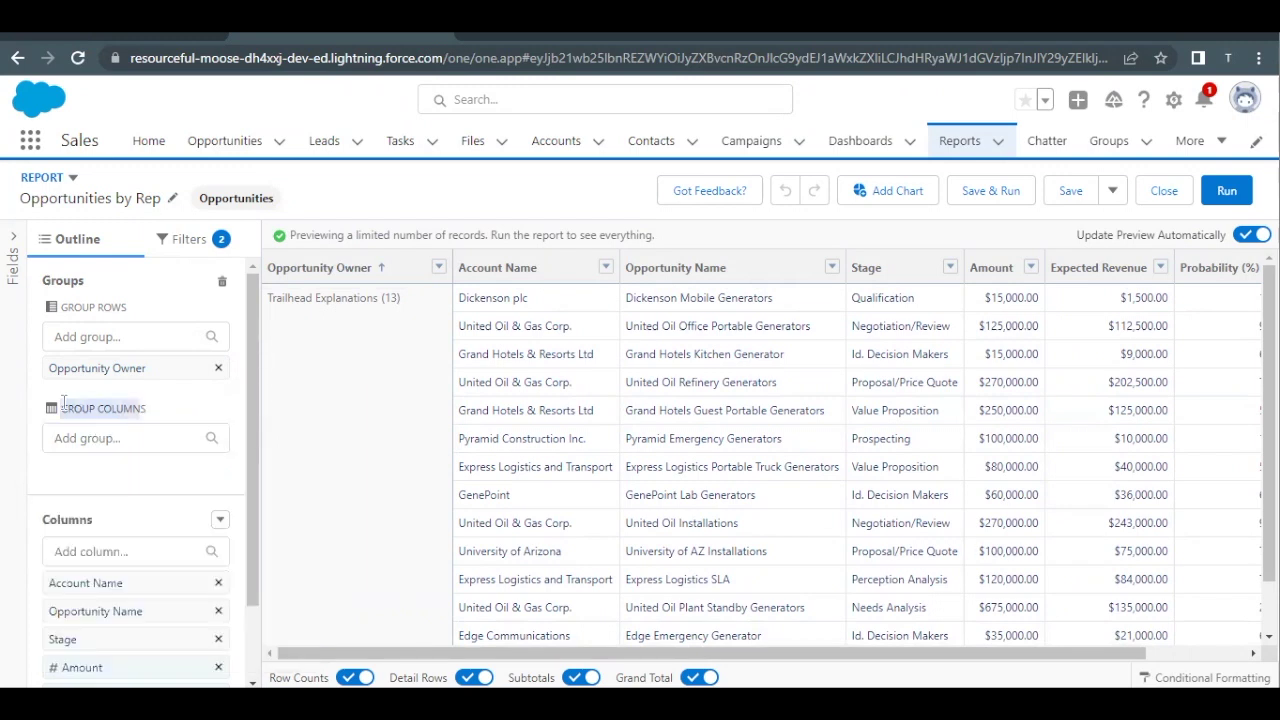
click(78, 437)
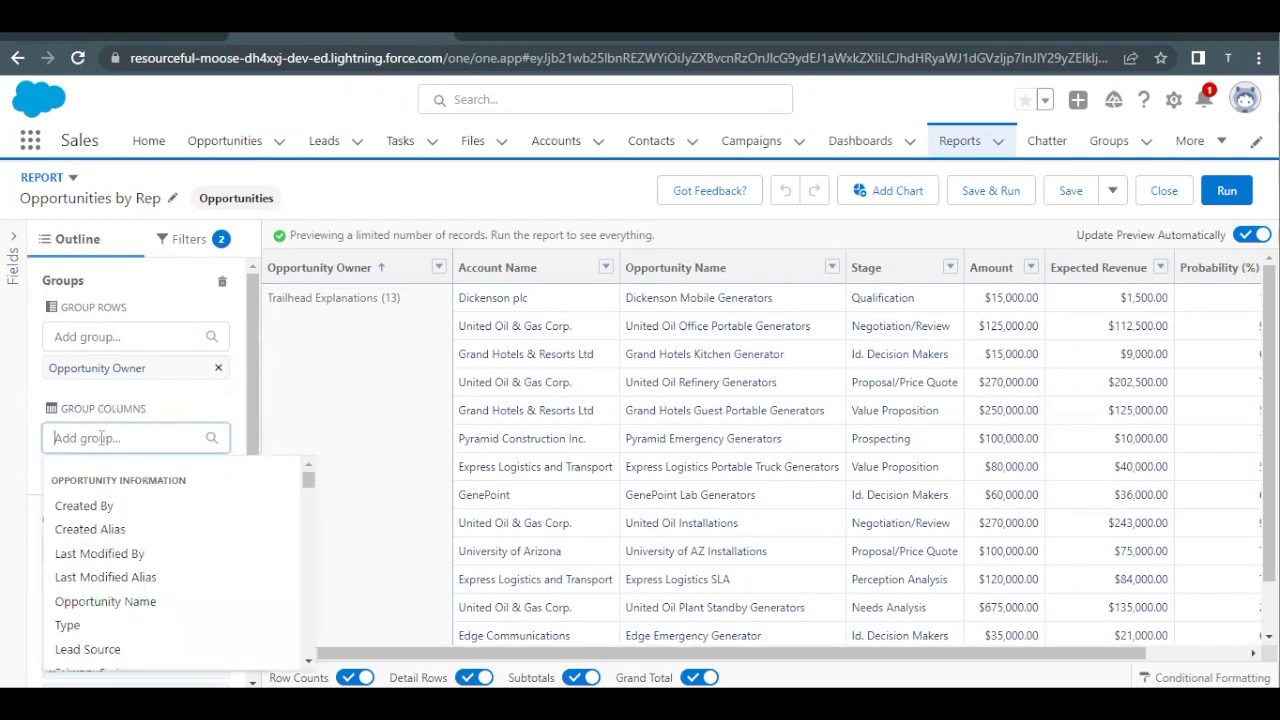
text(Clo)
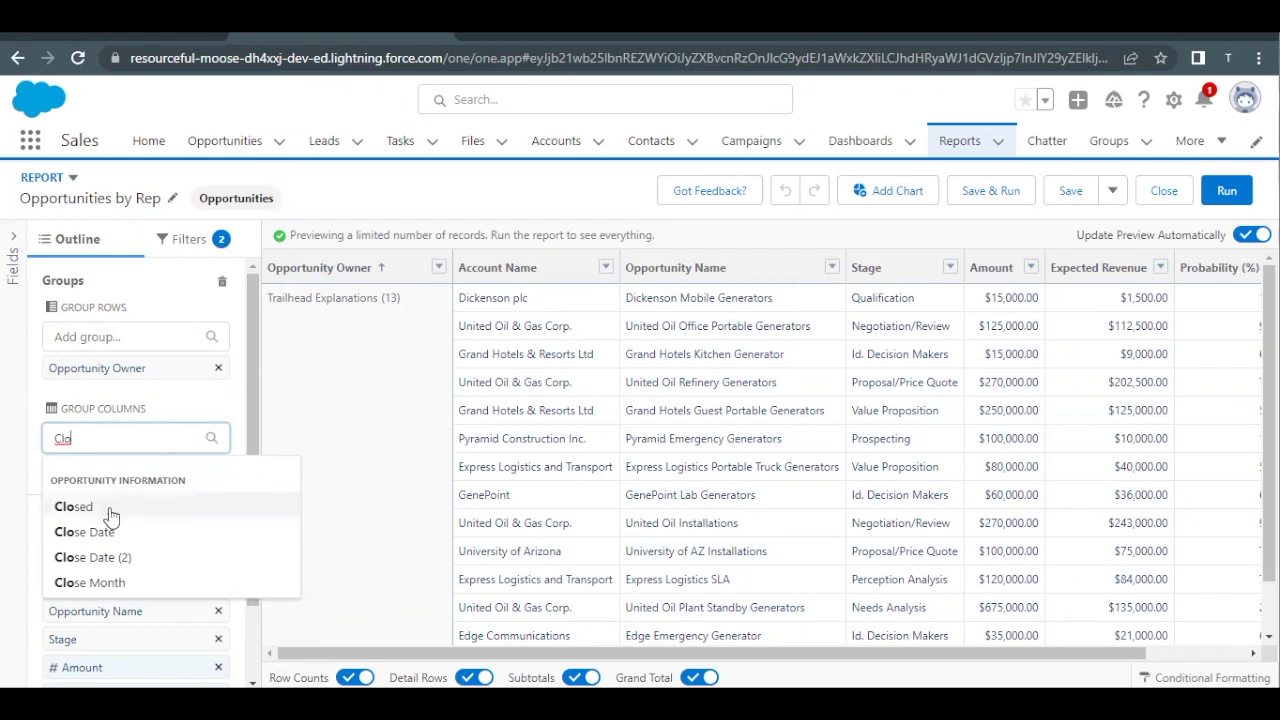
double_click(153, 437)
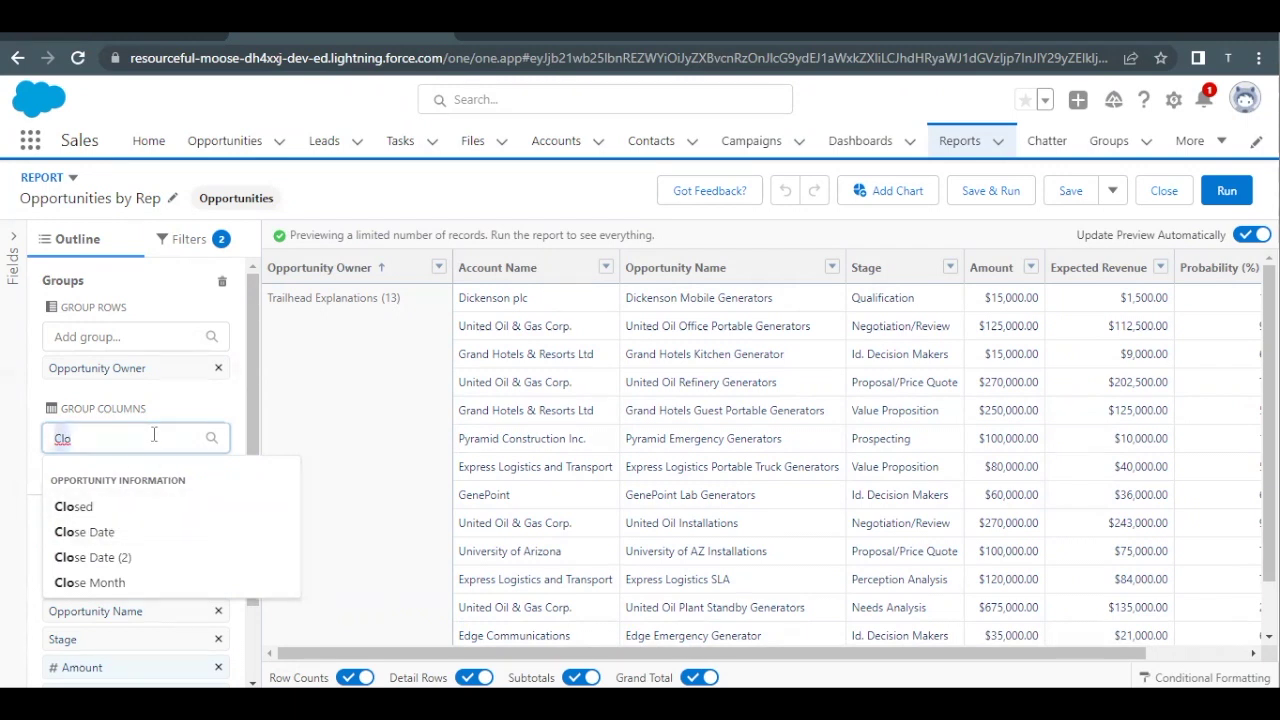
key(BackSpace)
Group the report's columns by the Close Date field using the column's own options in the preview.
scroll(738, 405, right, 3)
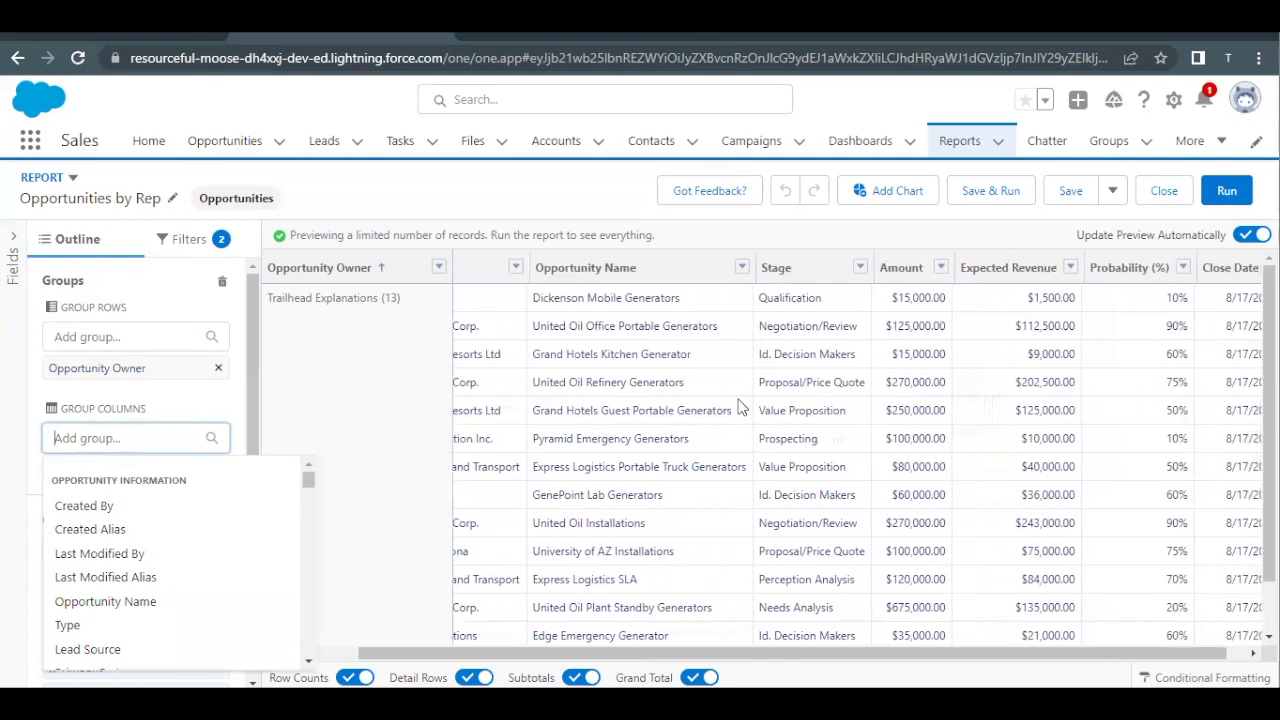
scroll(1066, 355, right, 1)
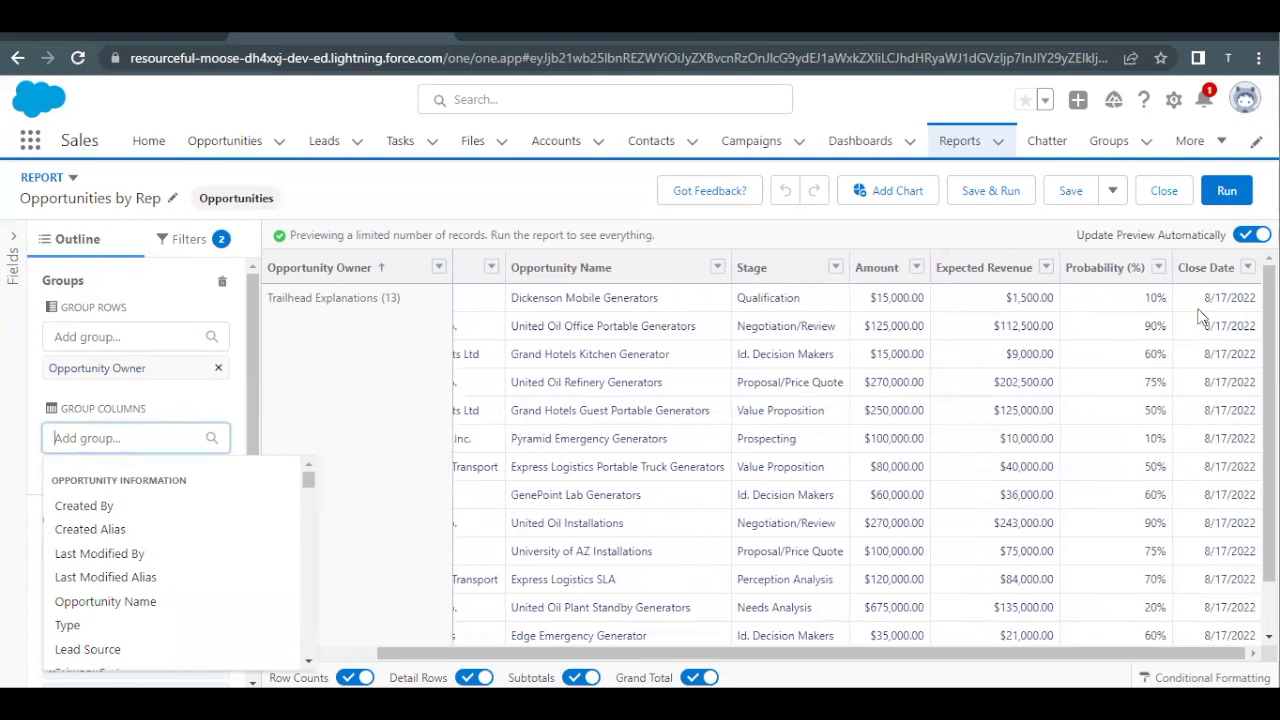
click(1247, 272)
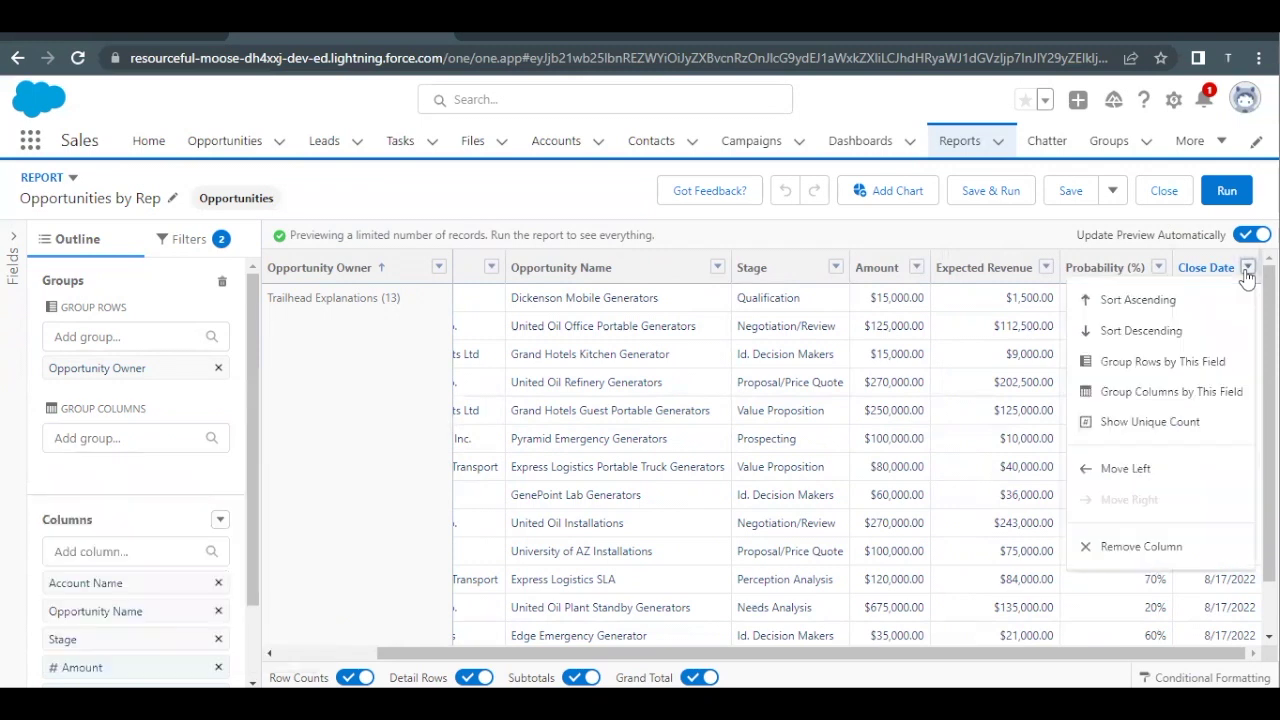
click(1145, 393)
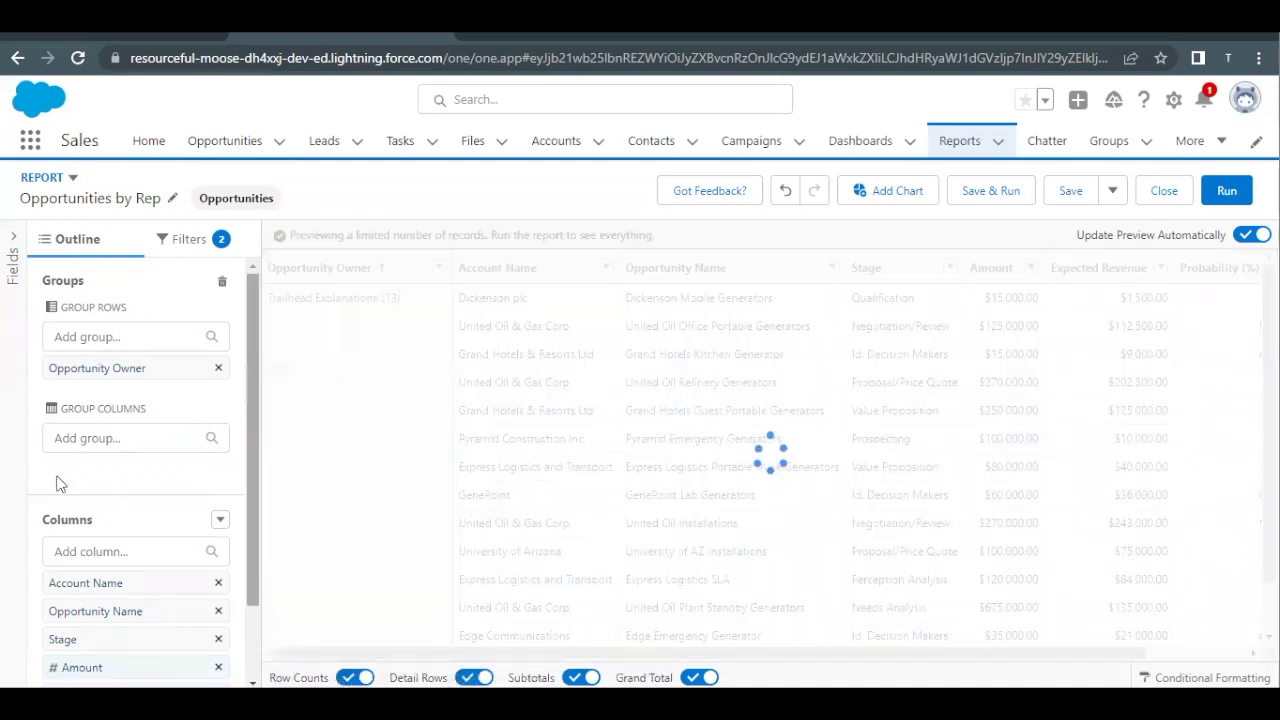
drag(58, 406, 190, 414)
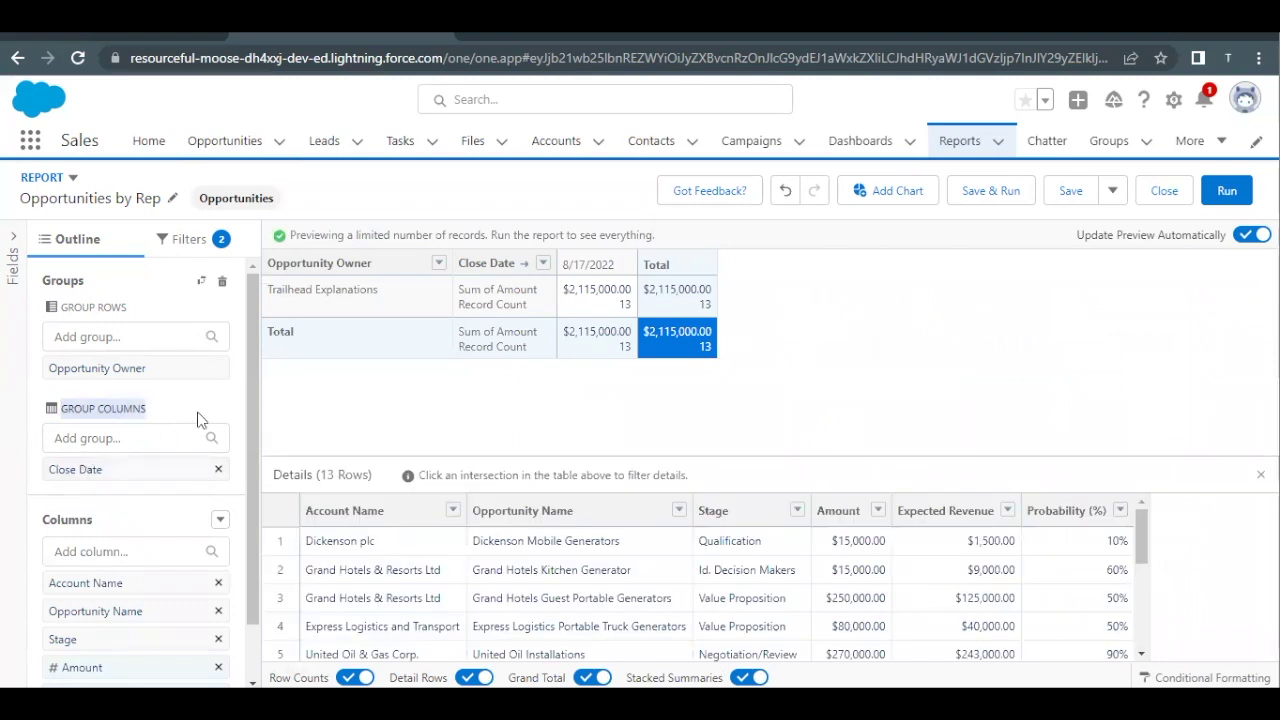
click(197, 420)
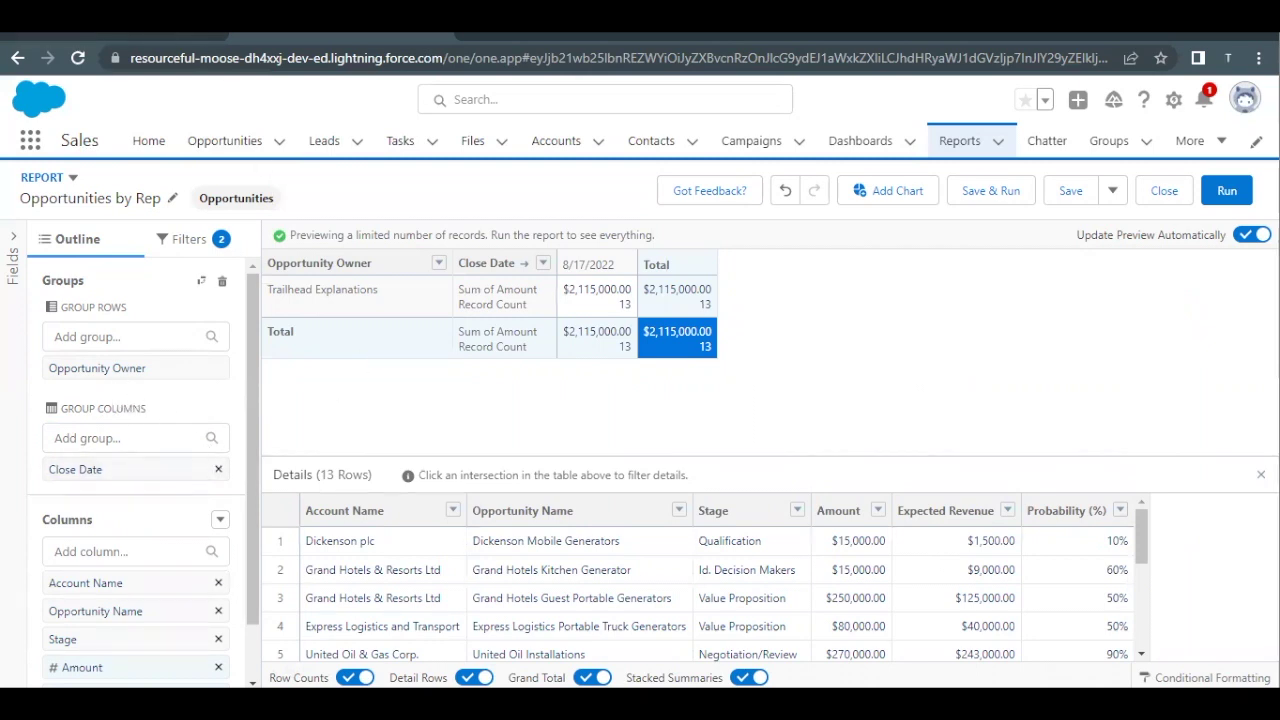
Check the Trailhead instruction on date grouping, and group the Close Date columns of the report by Calendar Month.
click(154, 36)
scroll(529, 390, down, 1)
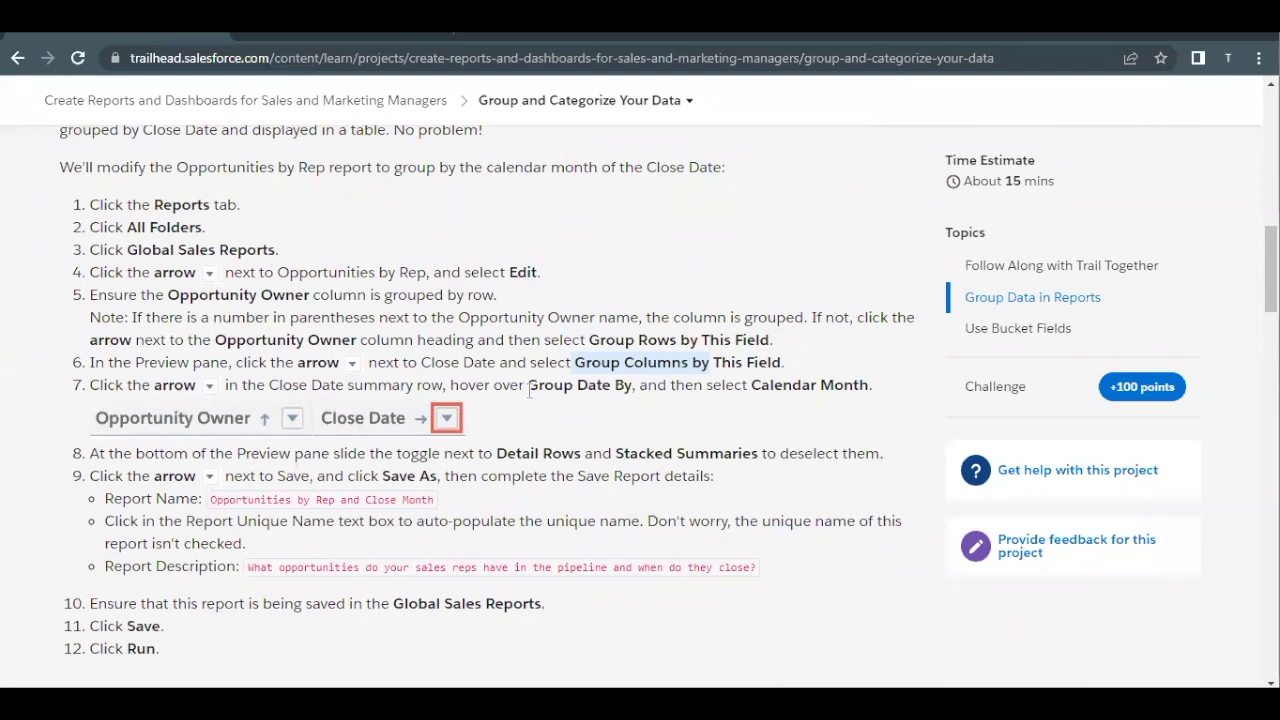
drag(752, 385, 815, 385)
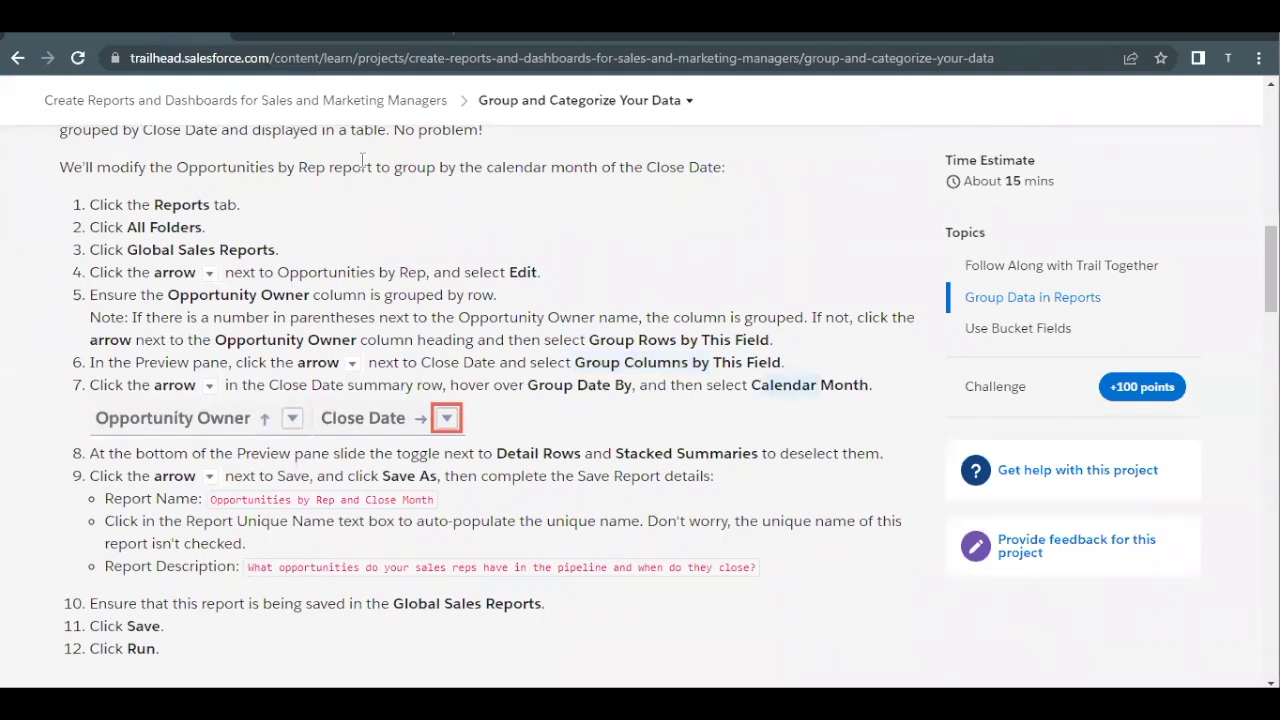
click(309, 37)
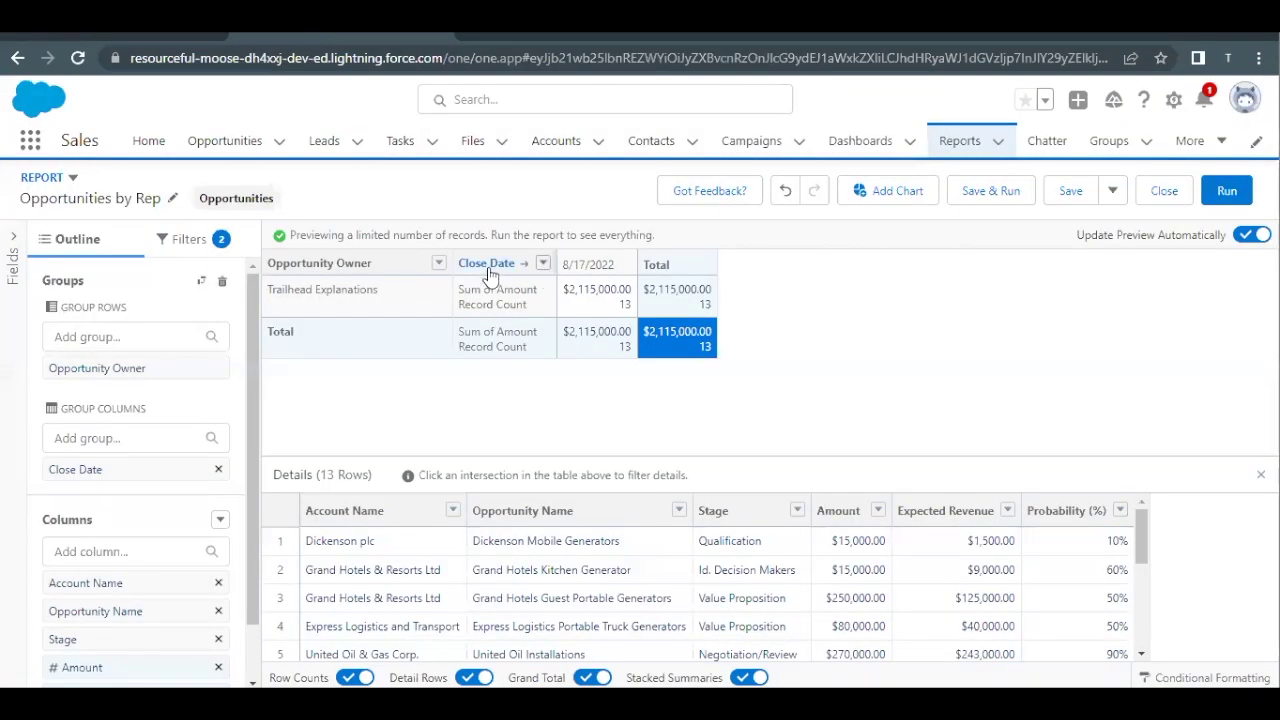
click(543, 265)
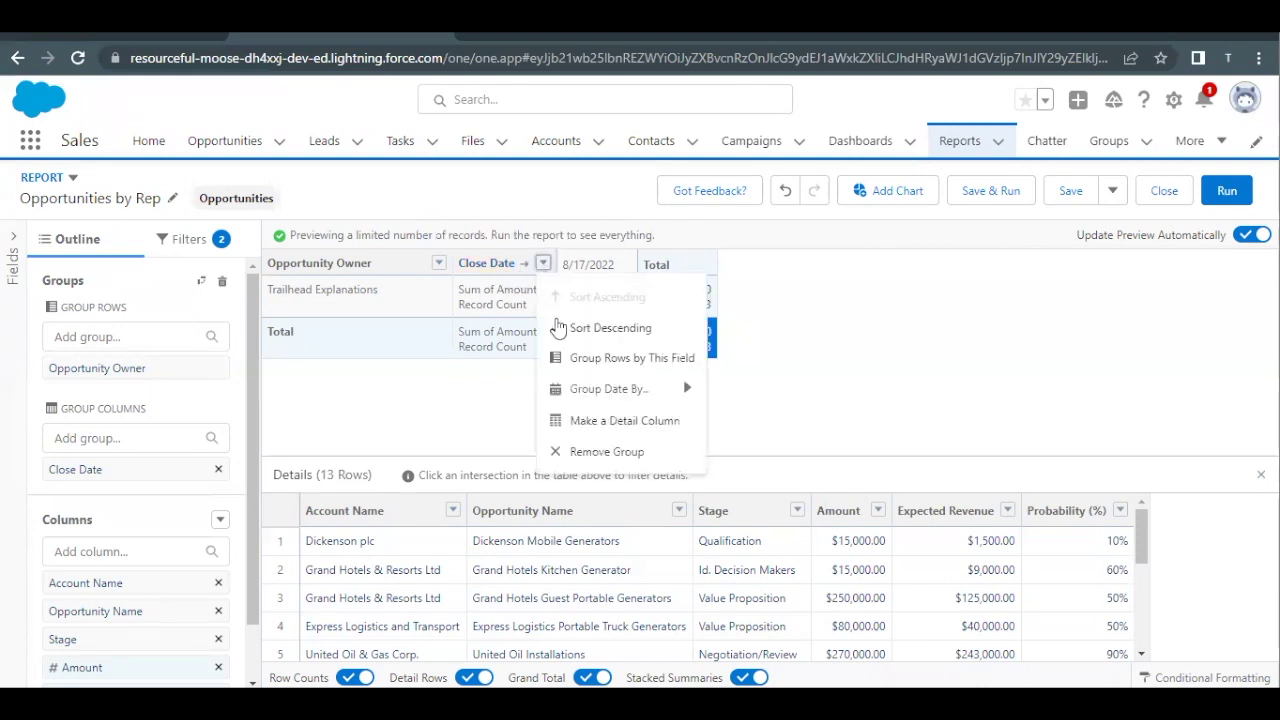
mouse_move(560, 388)
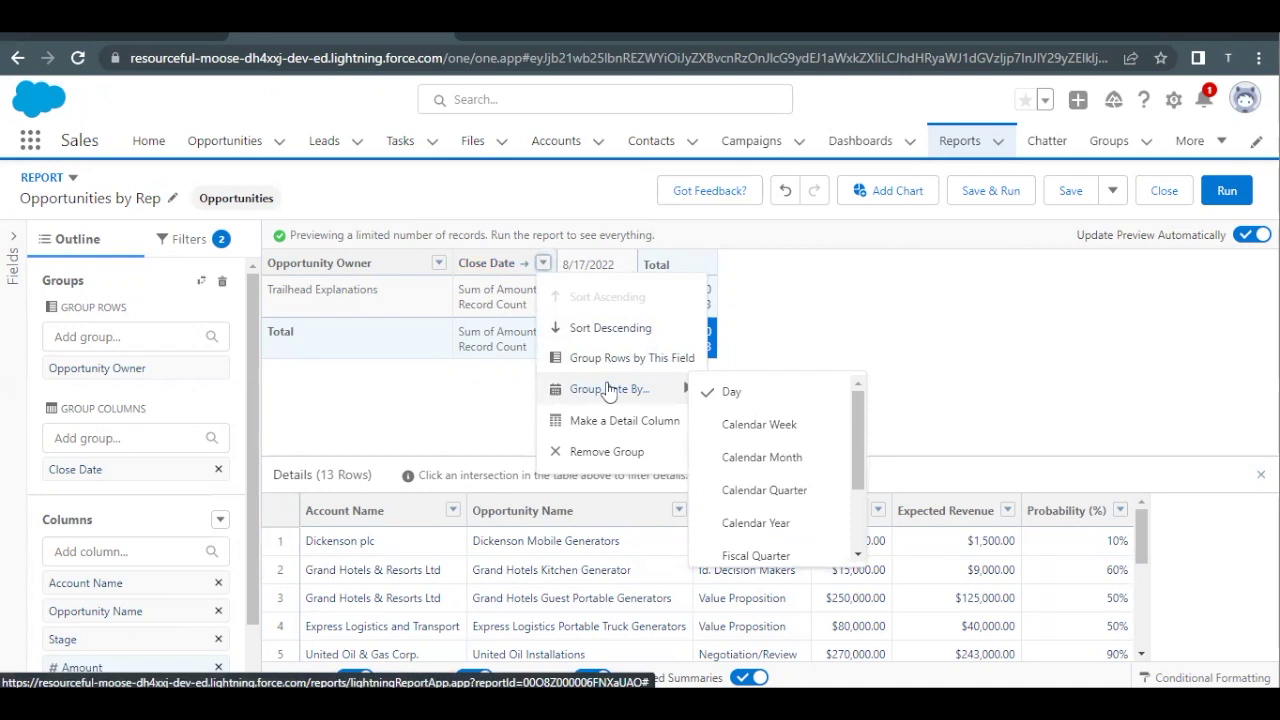
click(736, 460)
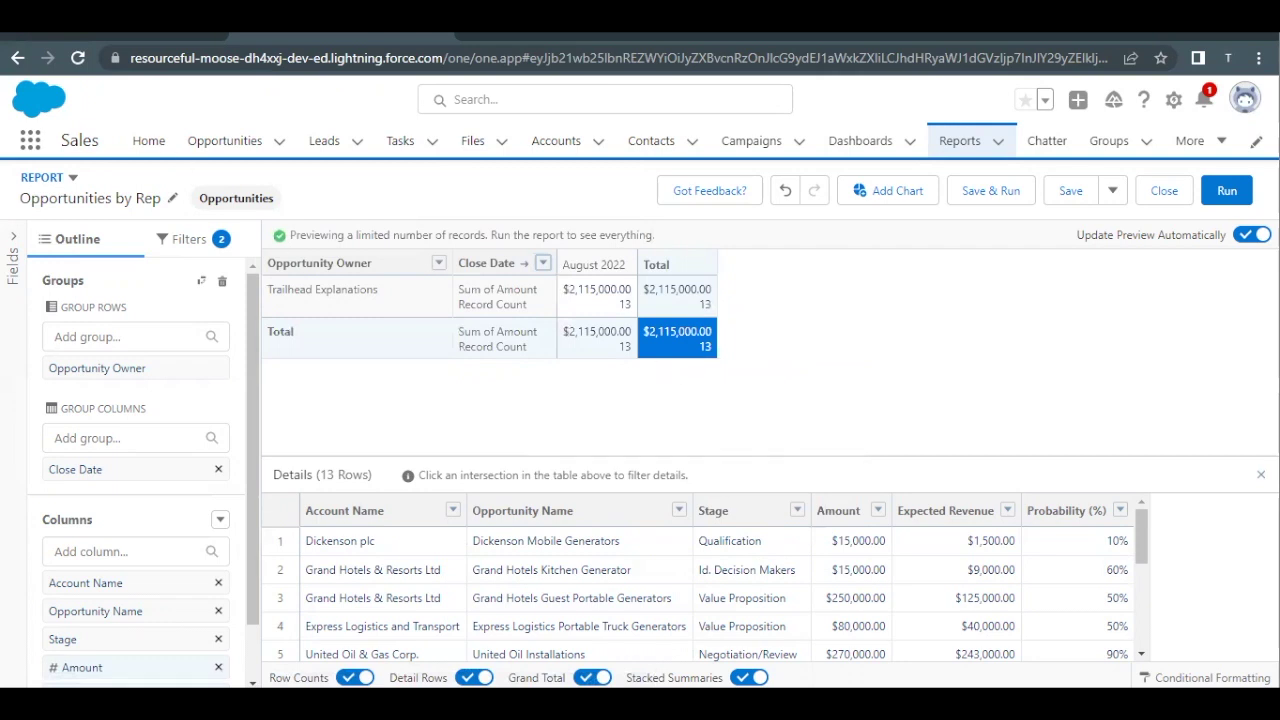
Review the Trailhead instruction on deselecting Detail Rows and Stacked Summaries, and return to the Salesforce report builder.
click(86, 39)
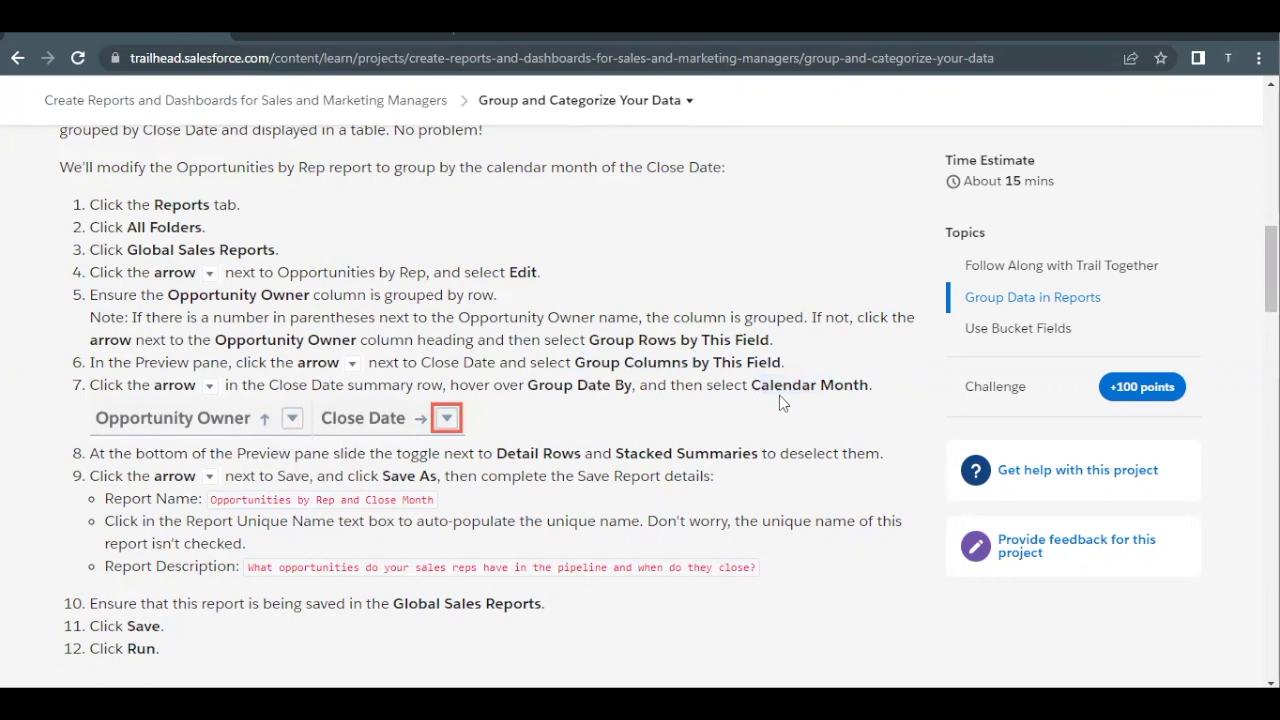
scroll(779, 395, down, 1)
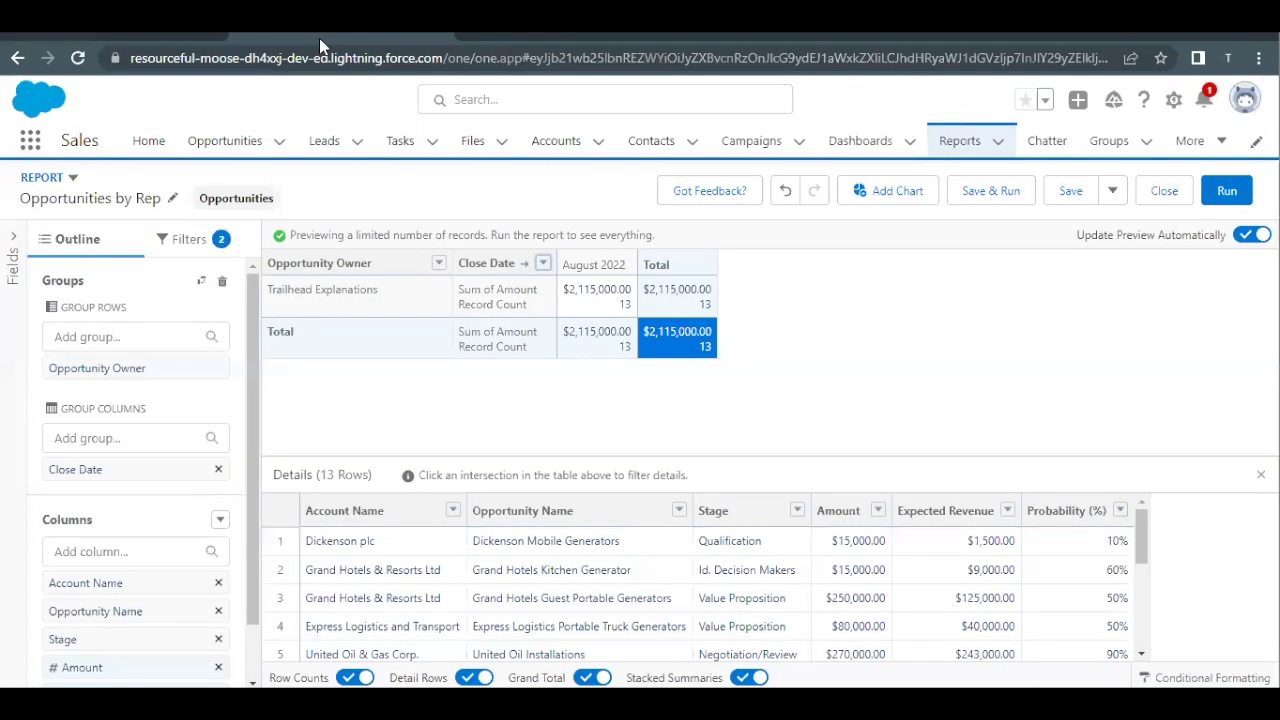
click(319, 38)
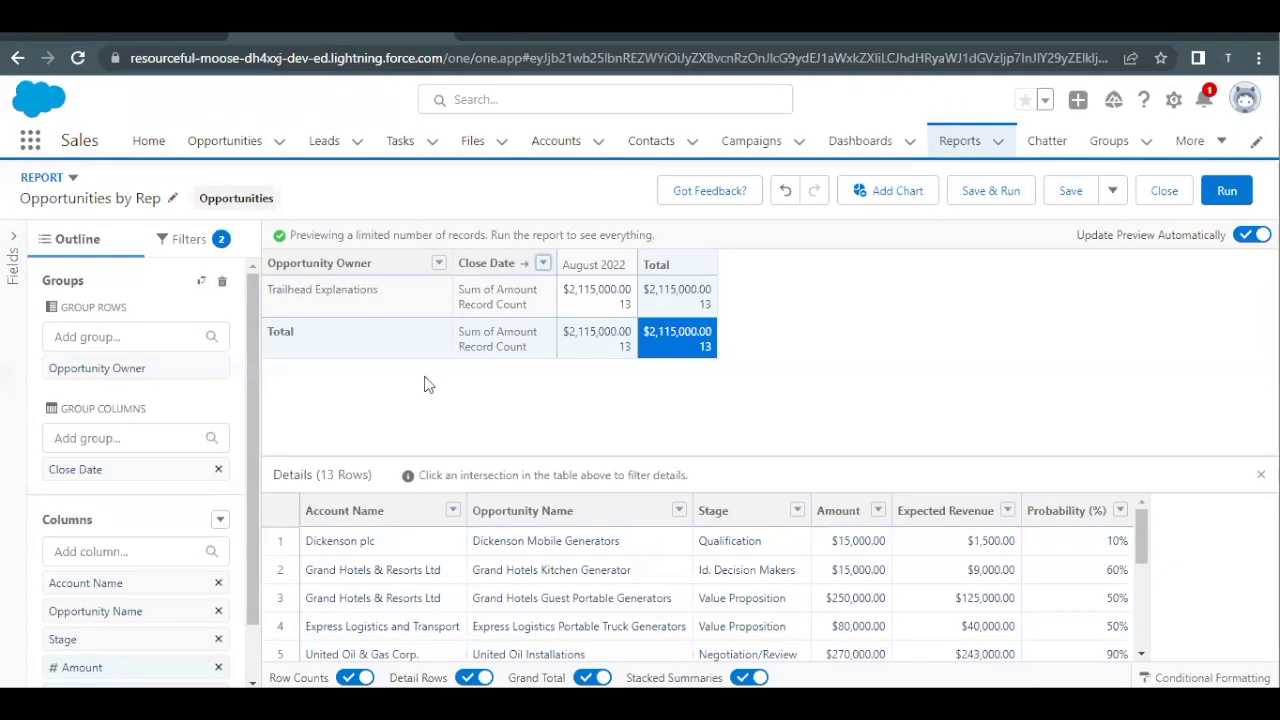
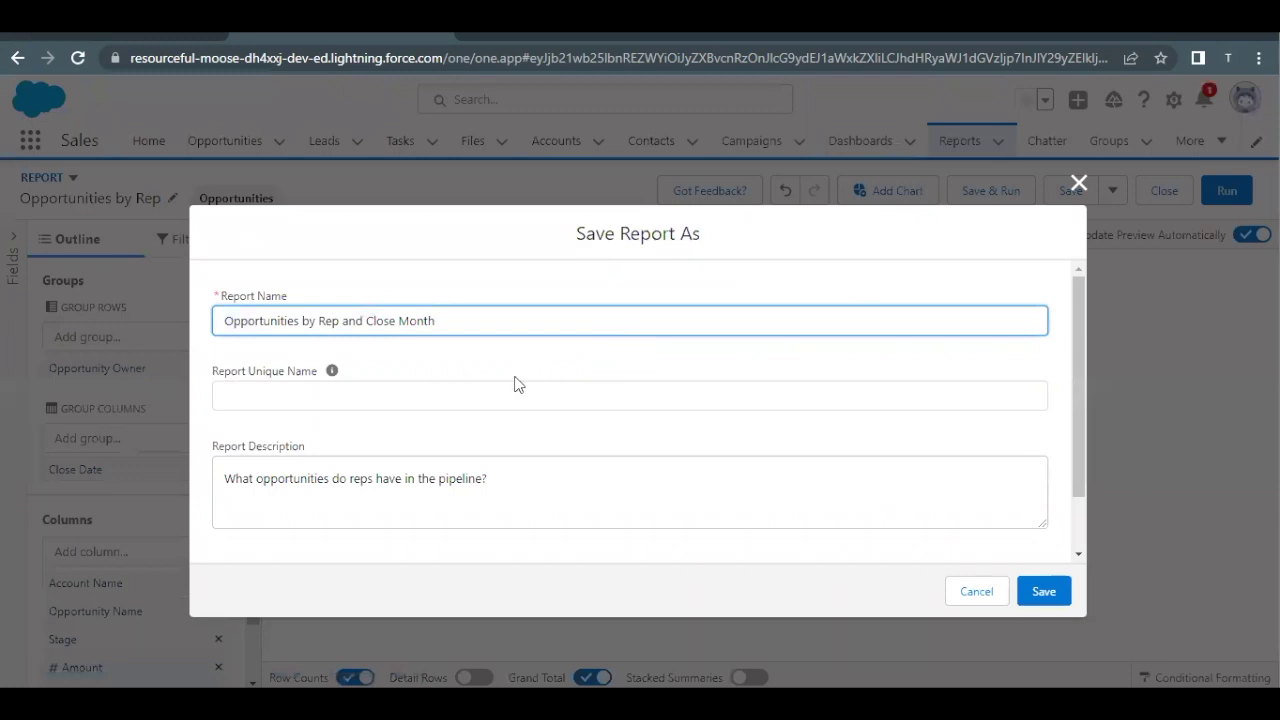
Auto-fill the report's unique name and replace its description with "What opportunities do your sales reps have in the pipeline and when do they close?".
click(503, 398)
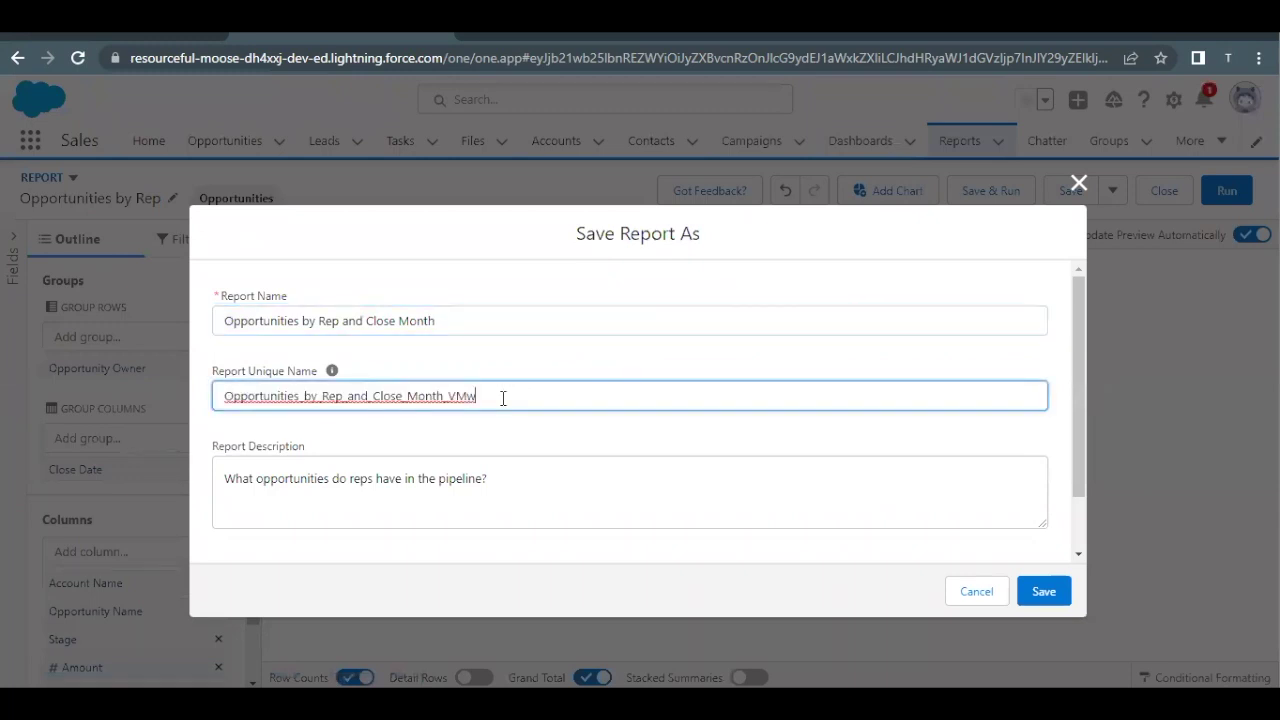
scroll(335, 305, down, 1)
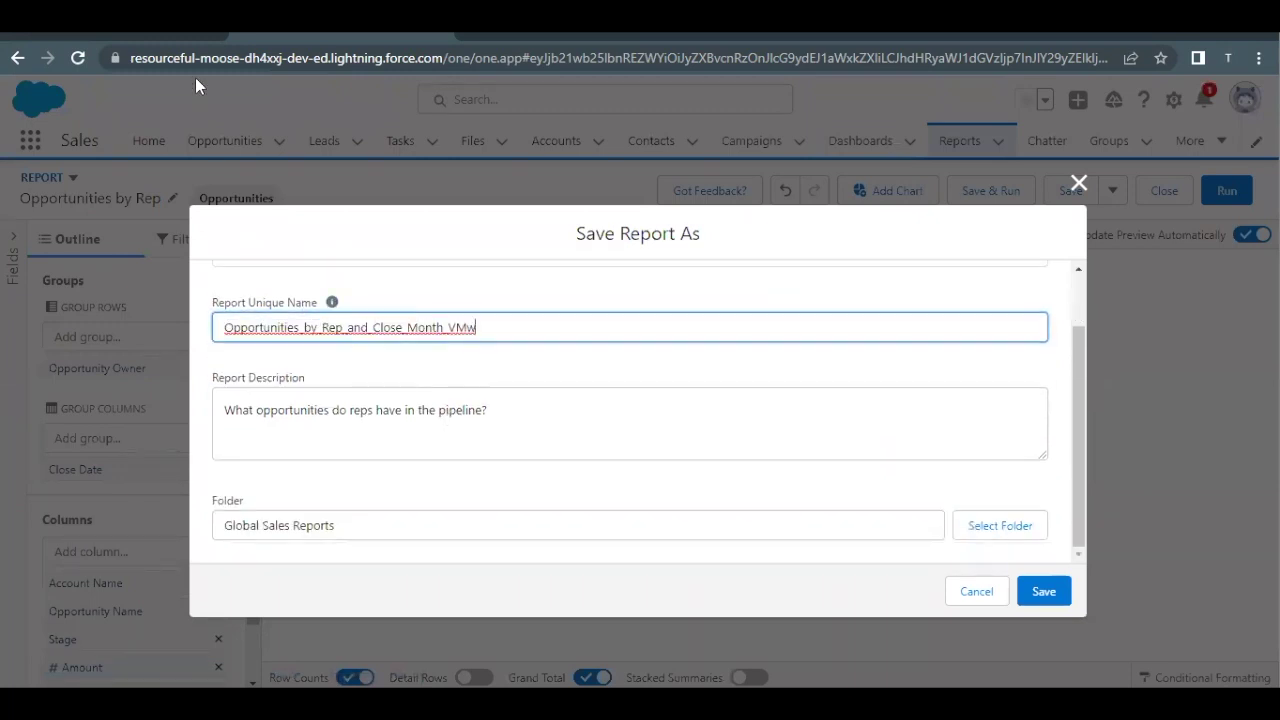
click(125, 45)
scroll(250, 400, down, 1)
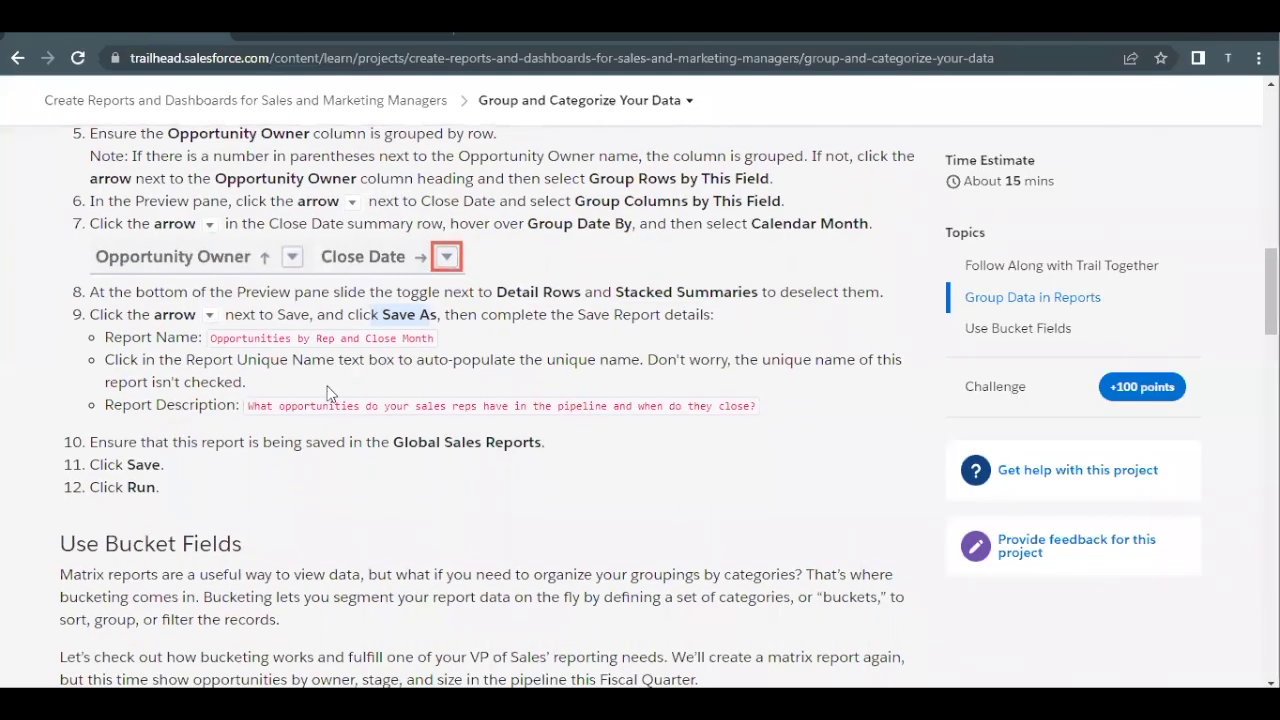
drag(248, 405, 762, 410)
key(ctrl+c)
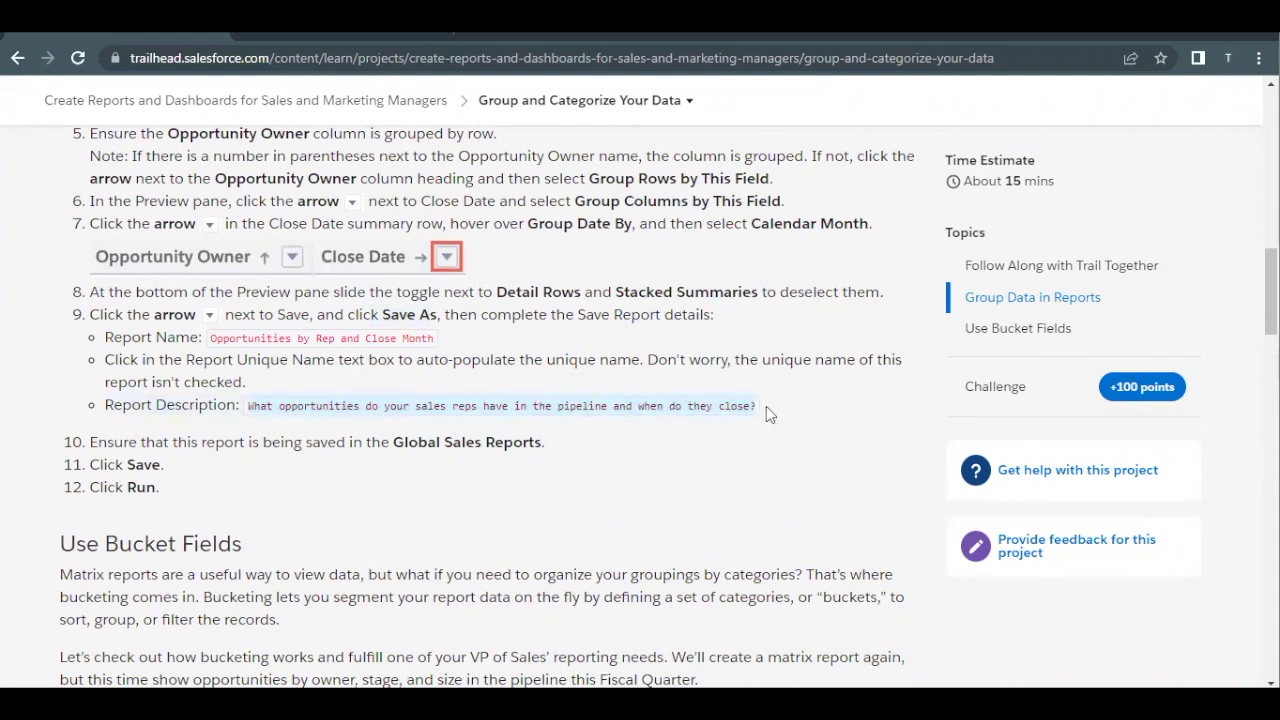
click(293, 42)
click(360, 452)
key(ctrl+a)
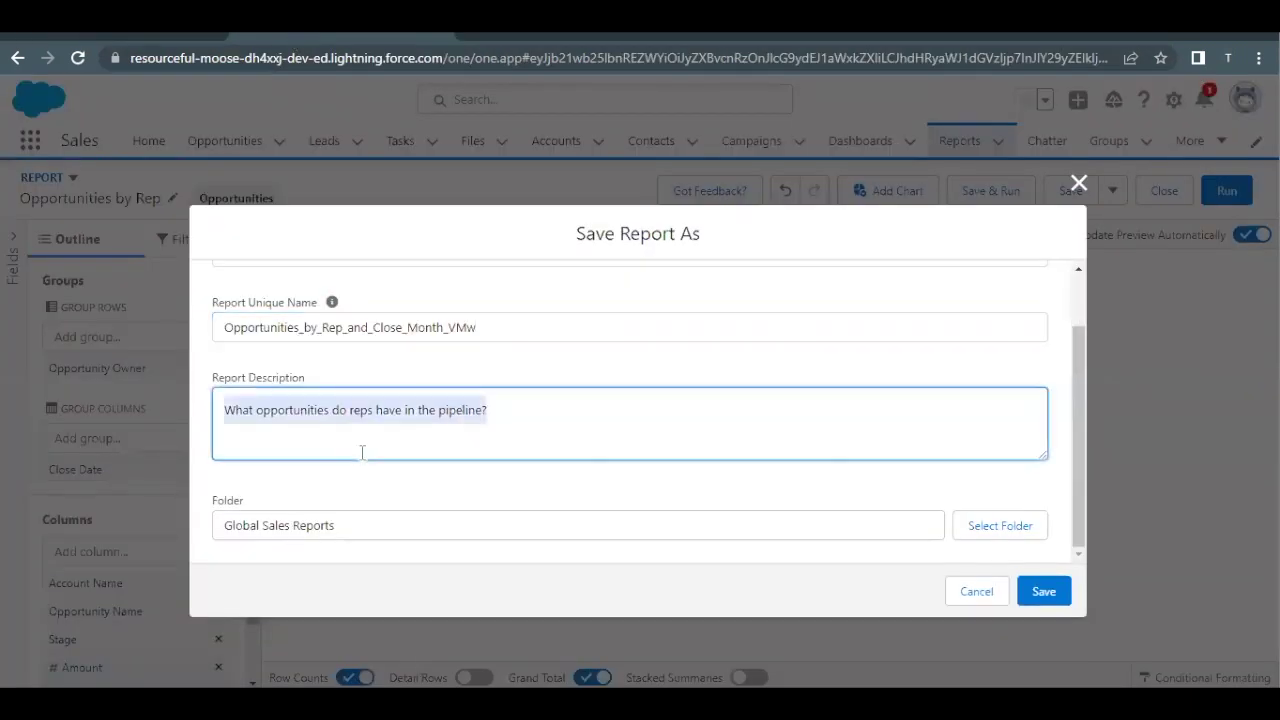
key(ctrl+v)
Check the folder against the Trailhead instruction, save the new report in Global Sales Reports, and run it.
click(116, 36)
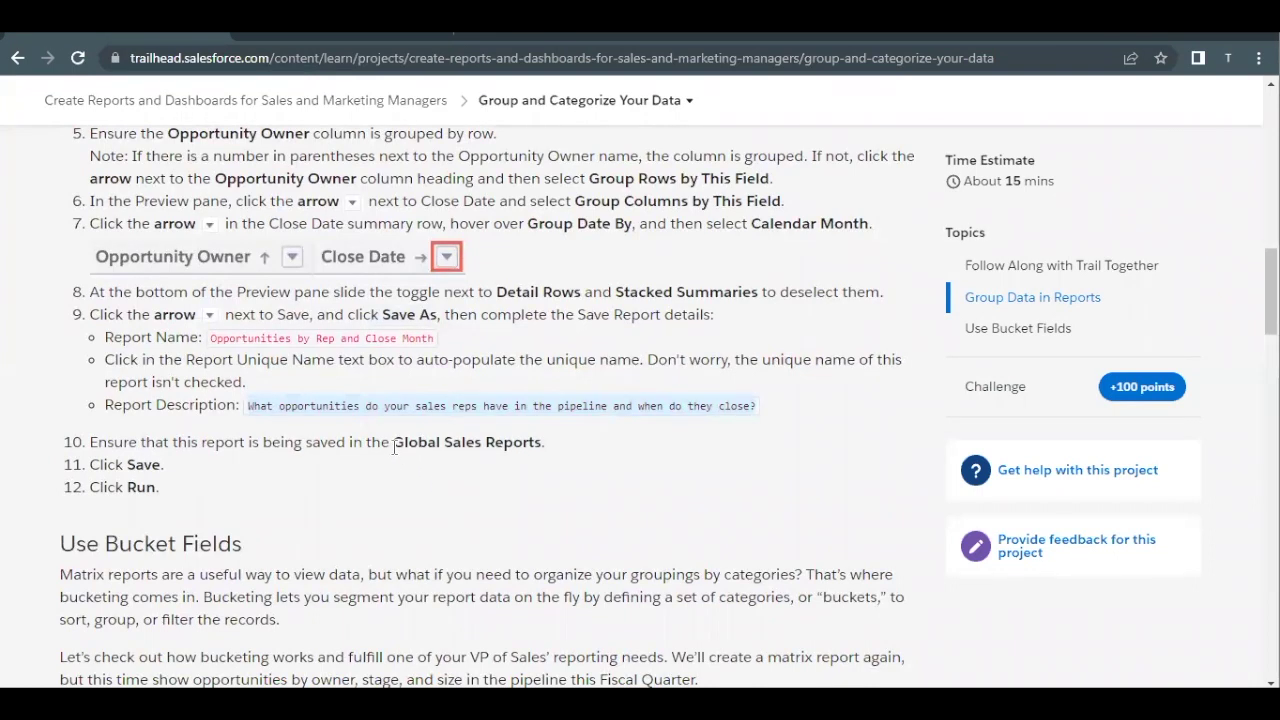
drag(394, 447, 546, 437)
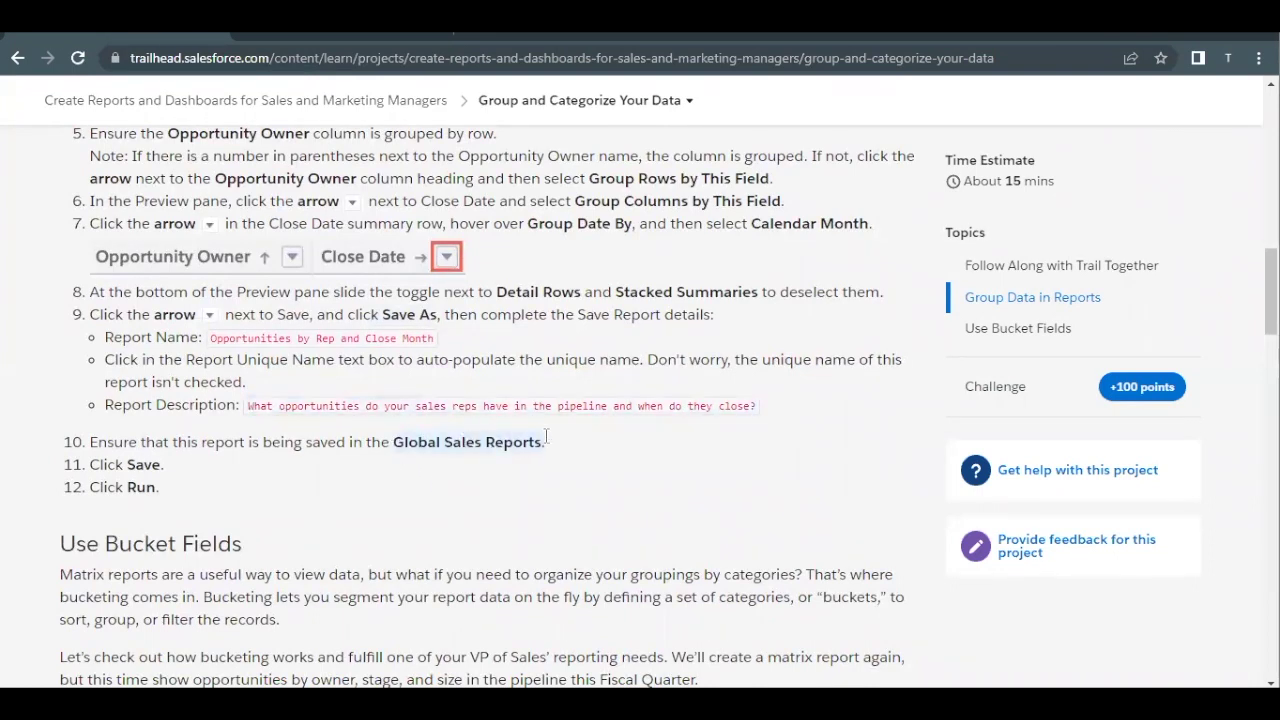
click(316, 36)
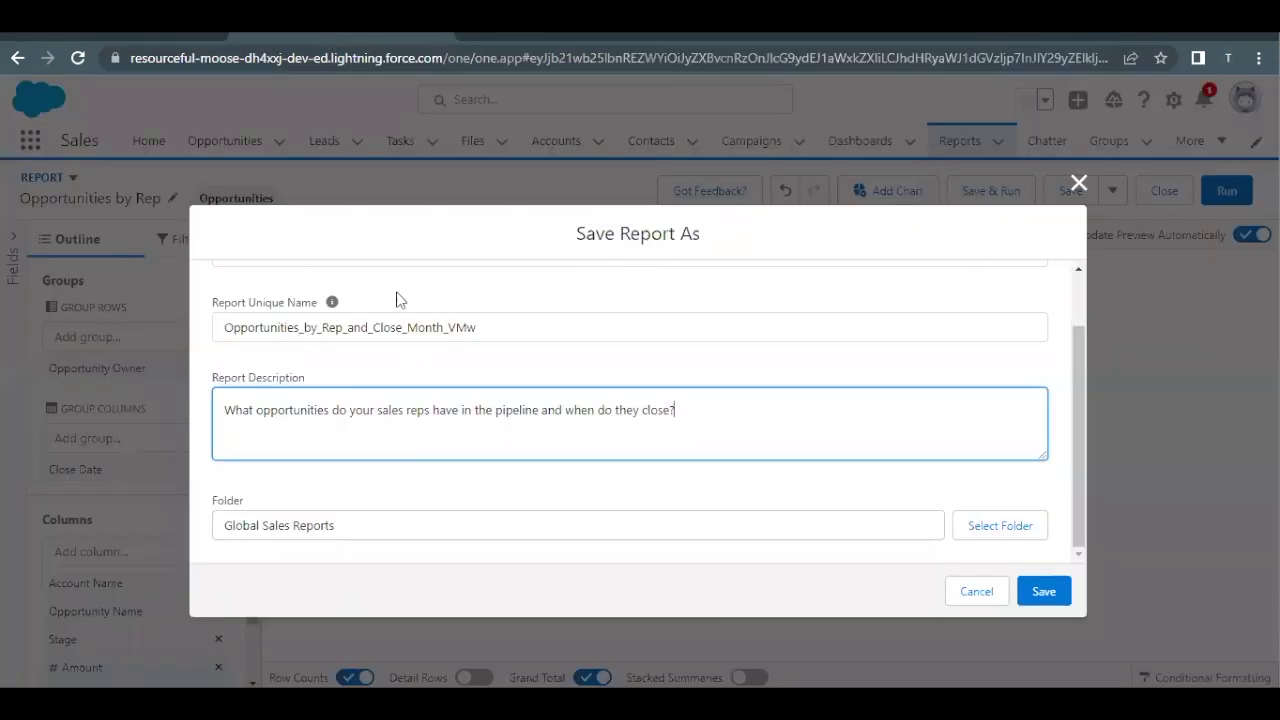
drag(242, 503, 210, 503)
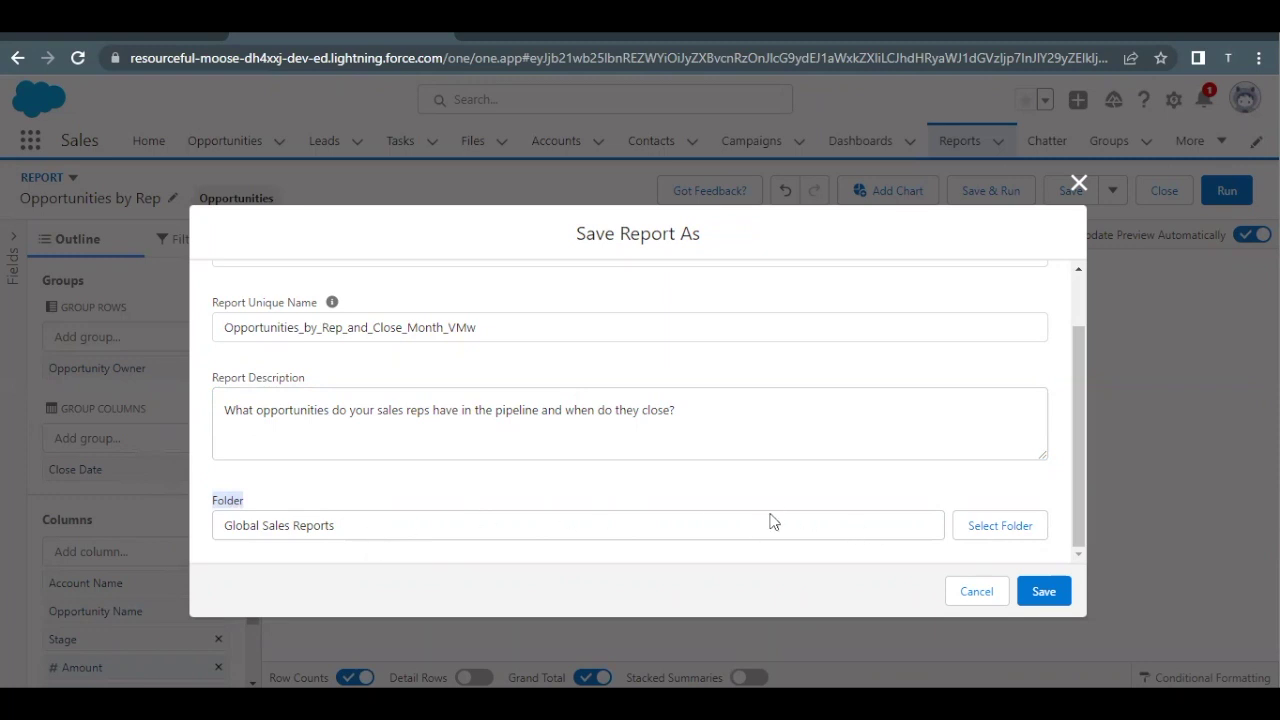
click(1040, 592)
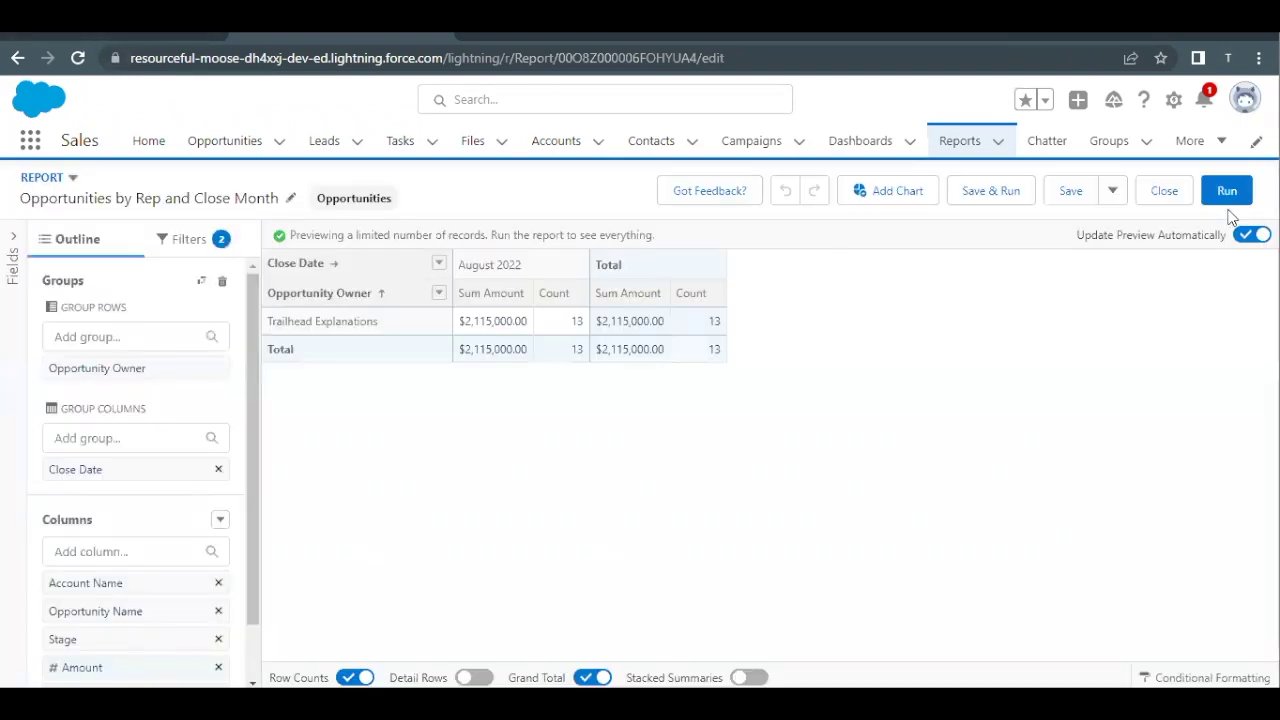
click(1226, 190)
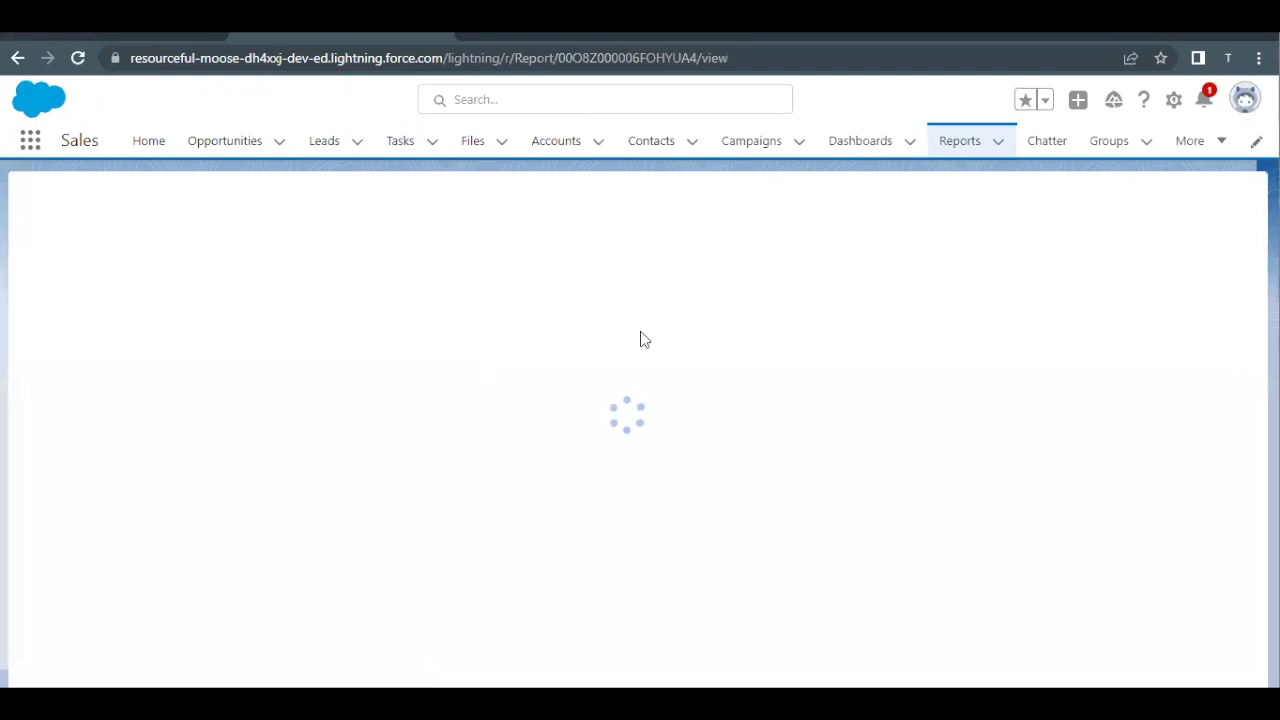
Read the Trailhead Use Bucket Fields instructions, and start a new Salesforce report with the Opportunities report type.
click(120, 36)
scroll(272, 370, down, 2)
scroll(272, 370, down, 4)
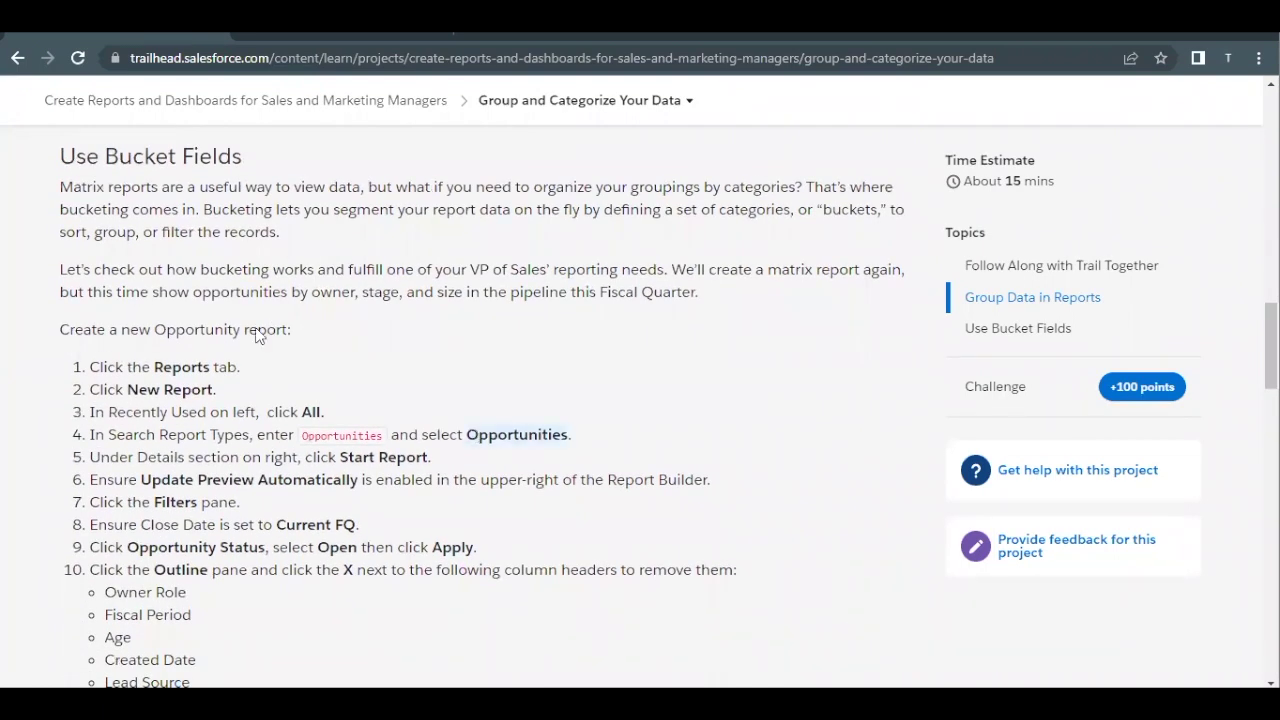
click(317, 32)
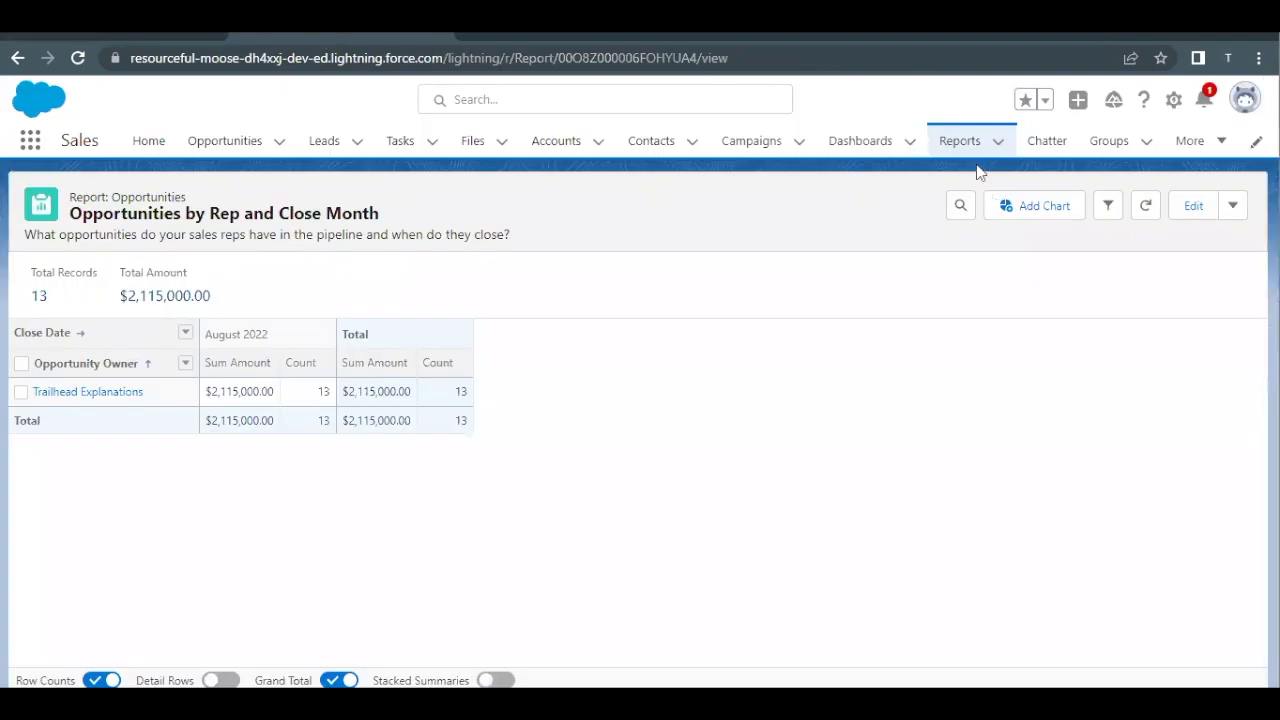
click(952, 146)
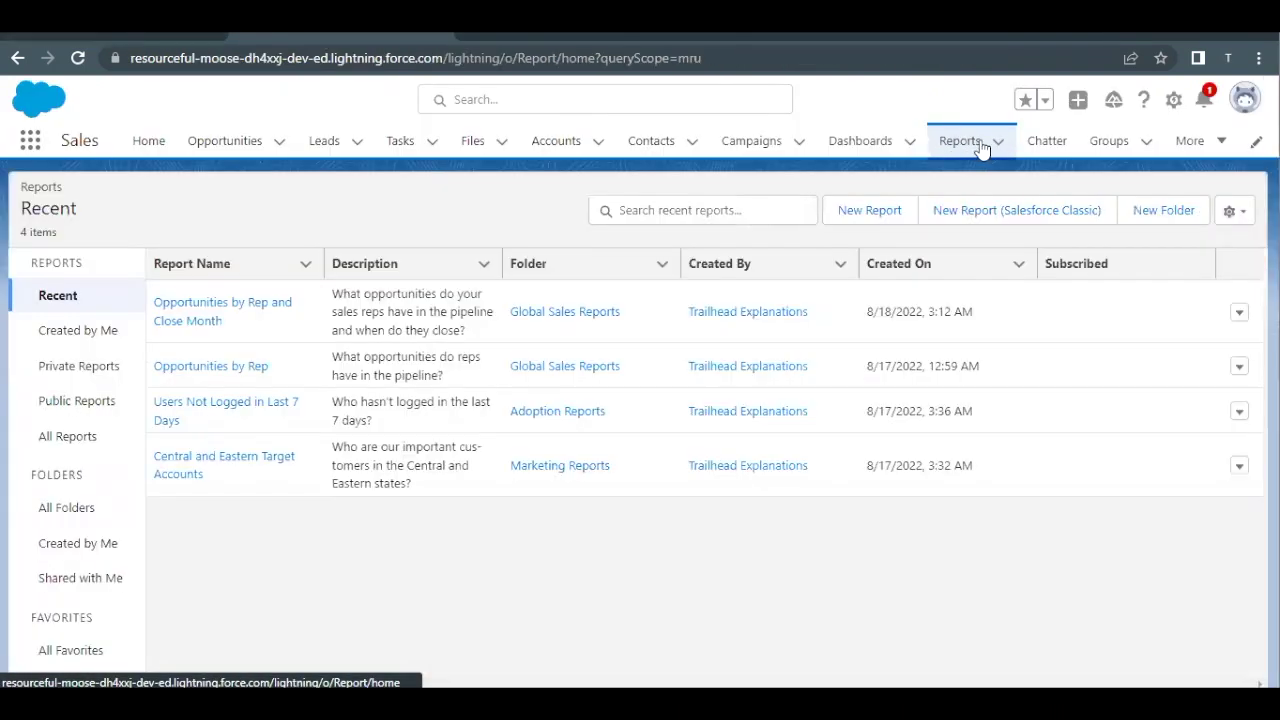
click(999, 145)
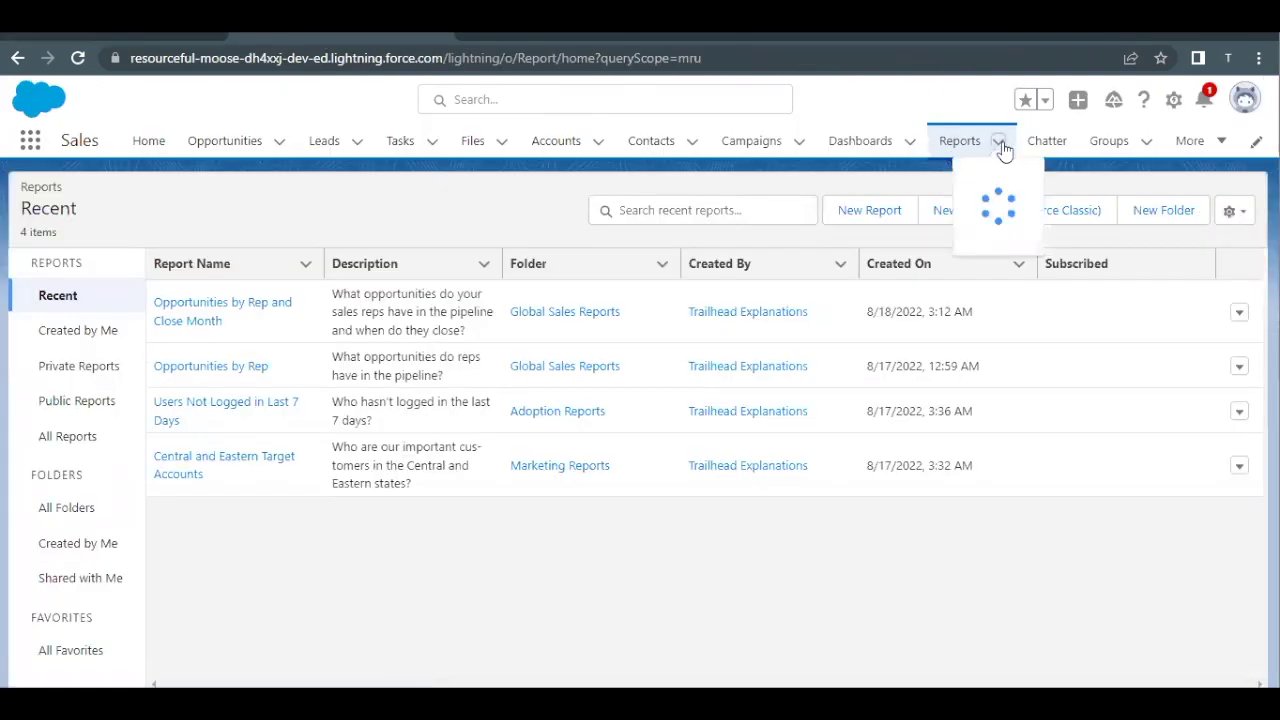
click(1000, 145)
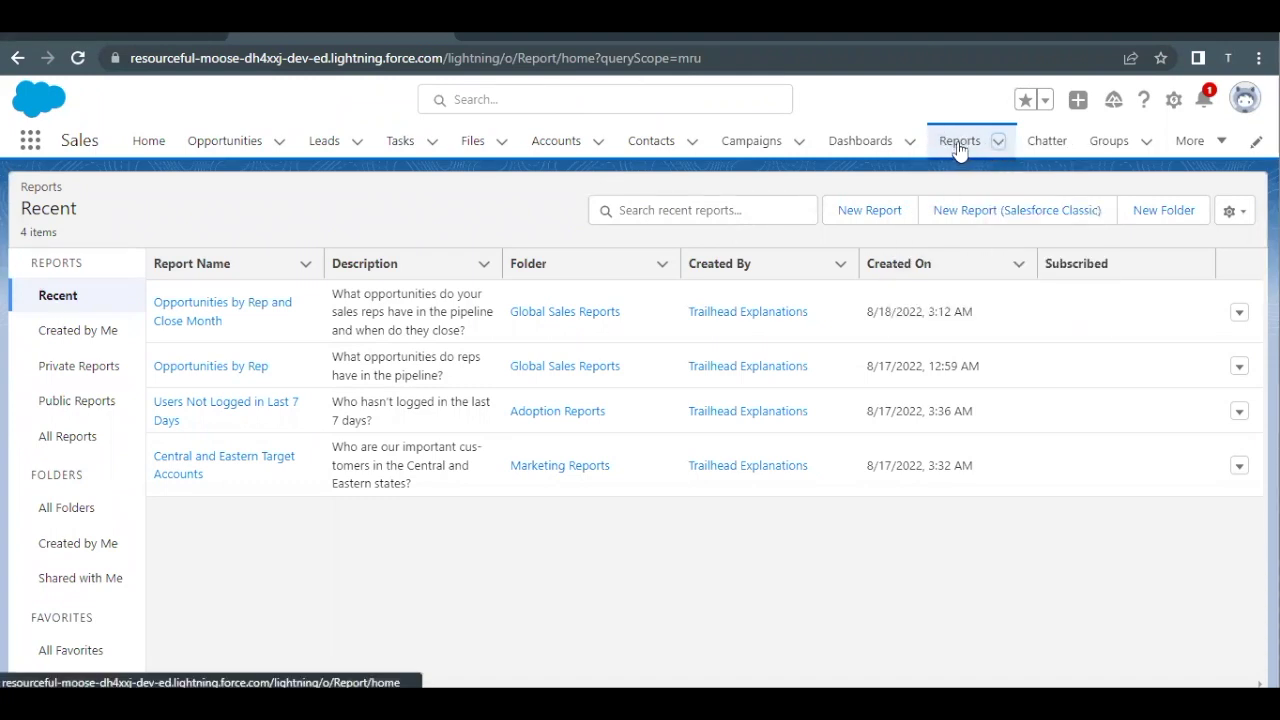
click(853, 215)
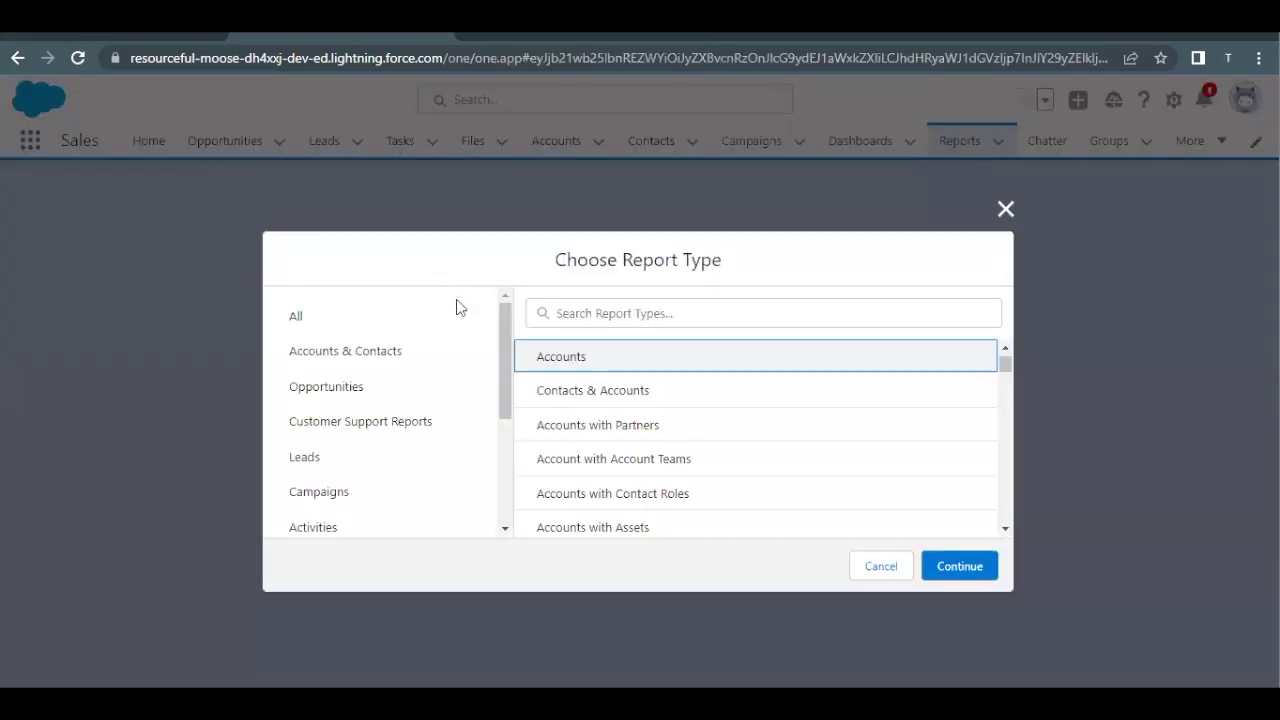
click(368, 397)
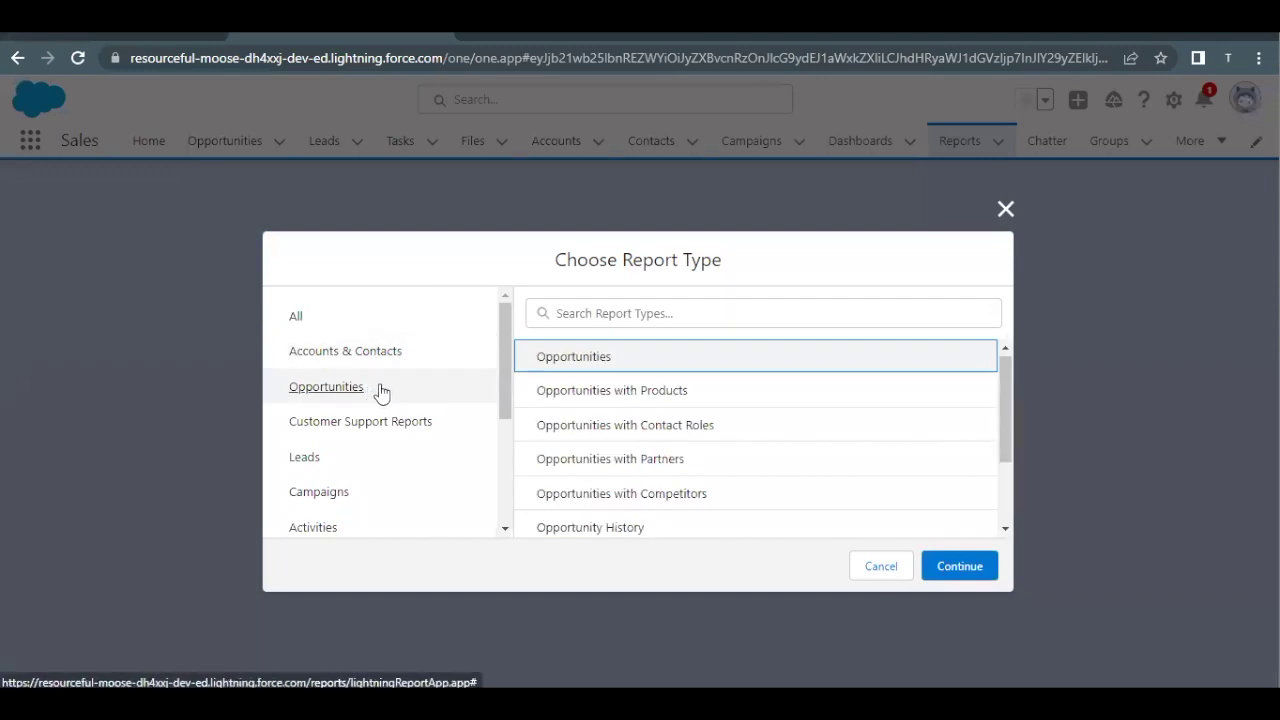
click(594, 356)
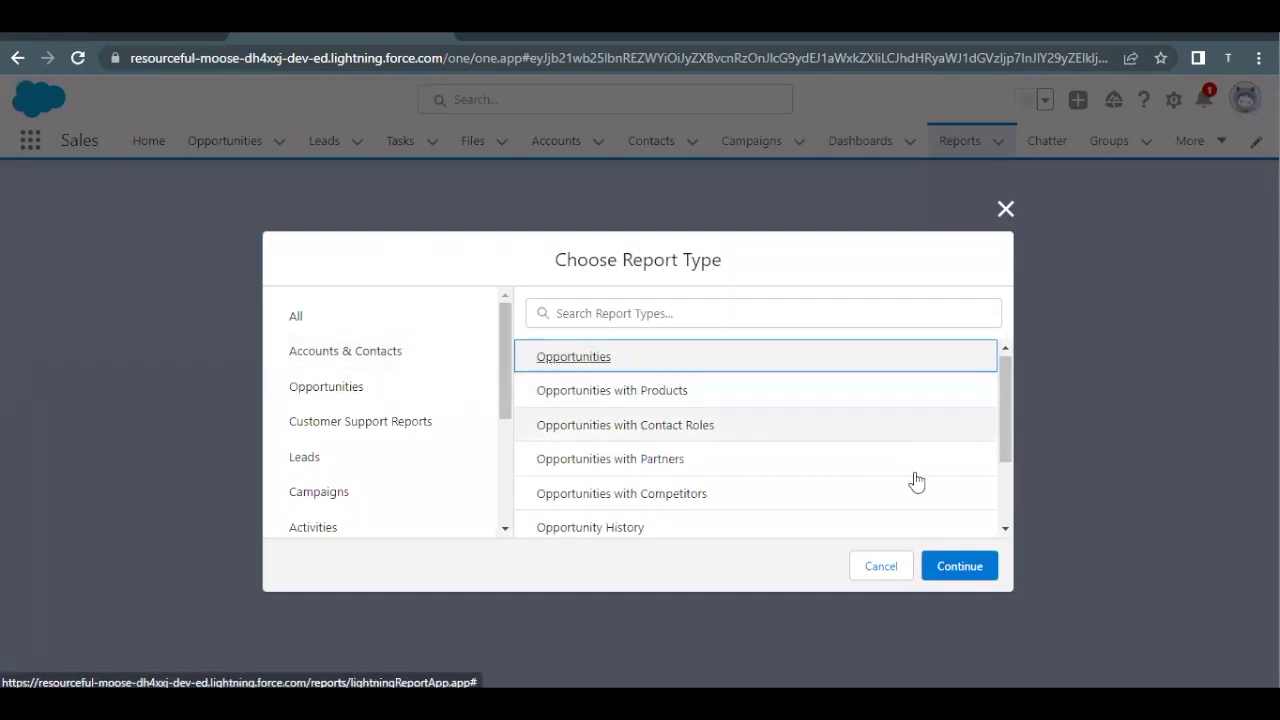
click(950, 566)
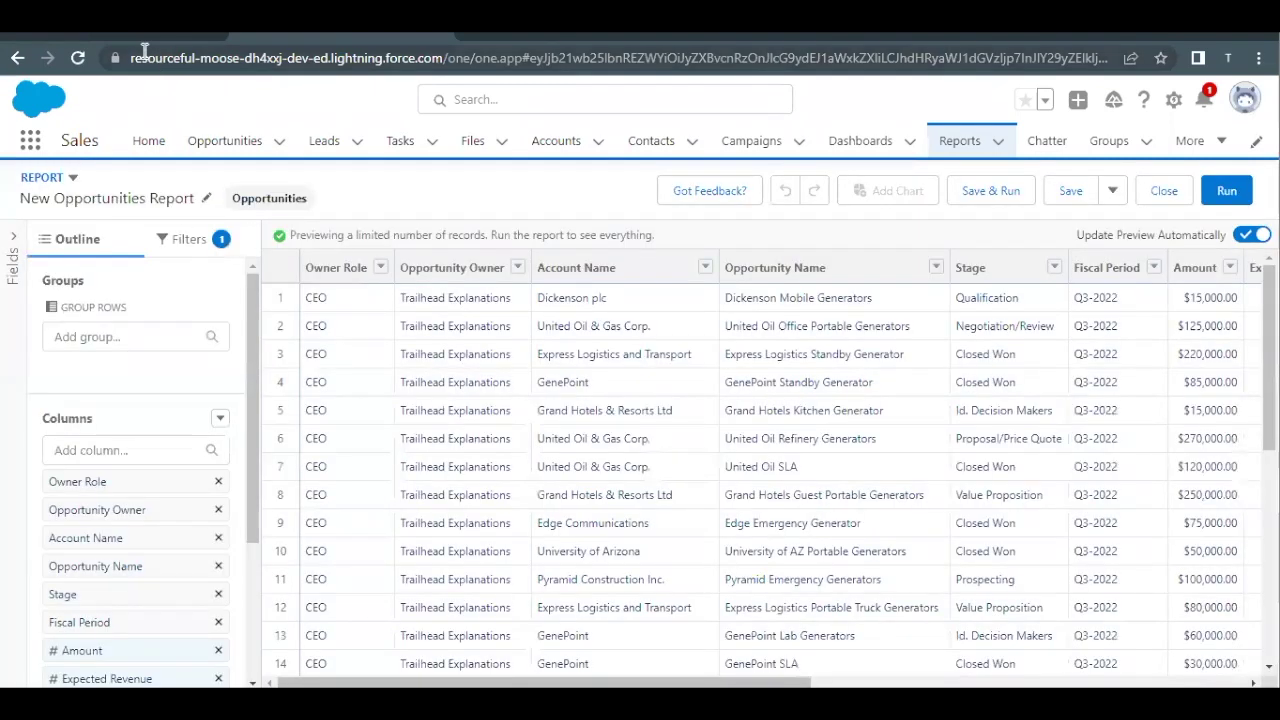
Check the Trailhead filter instructions, and set the new report's Opportunity Status filter to Open.
click(133, 40)
scroll(340, 374, down, 1)
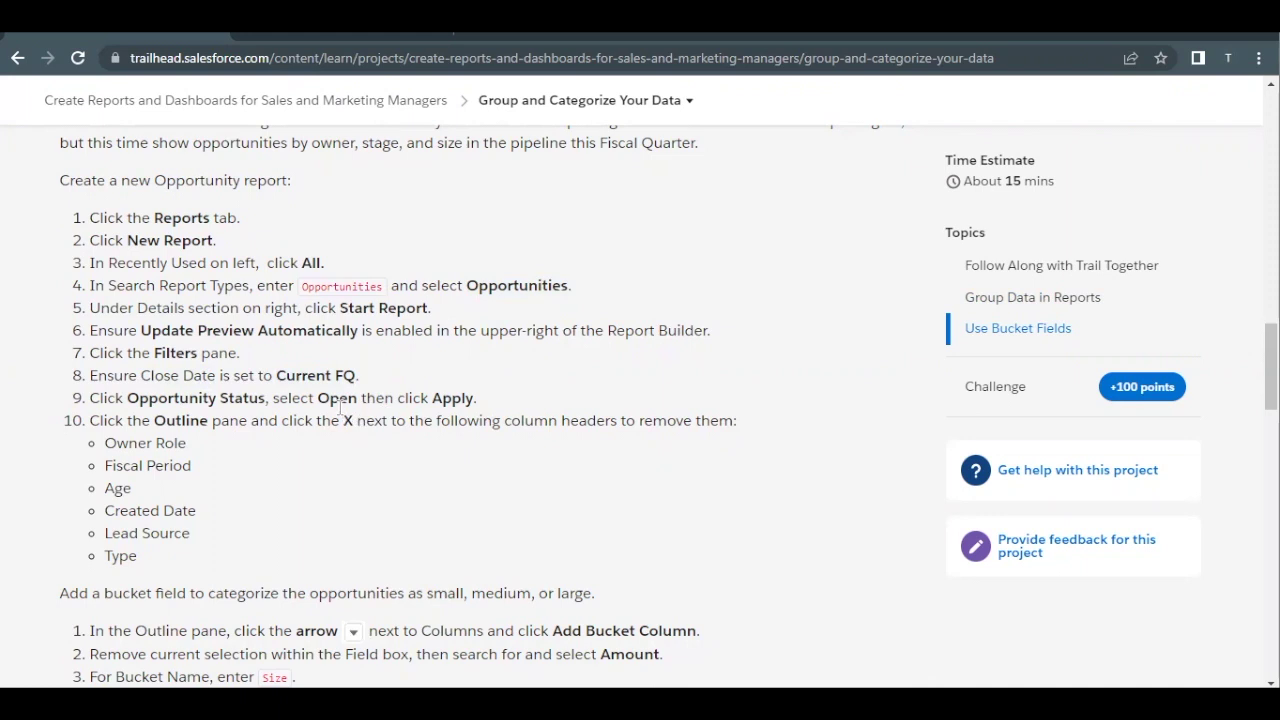
click(347, 48)
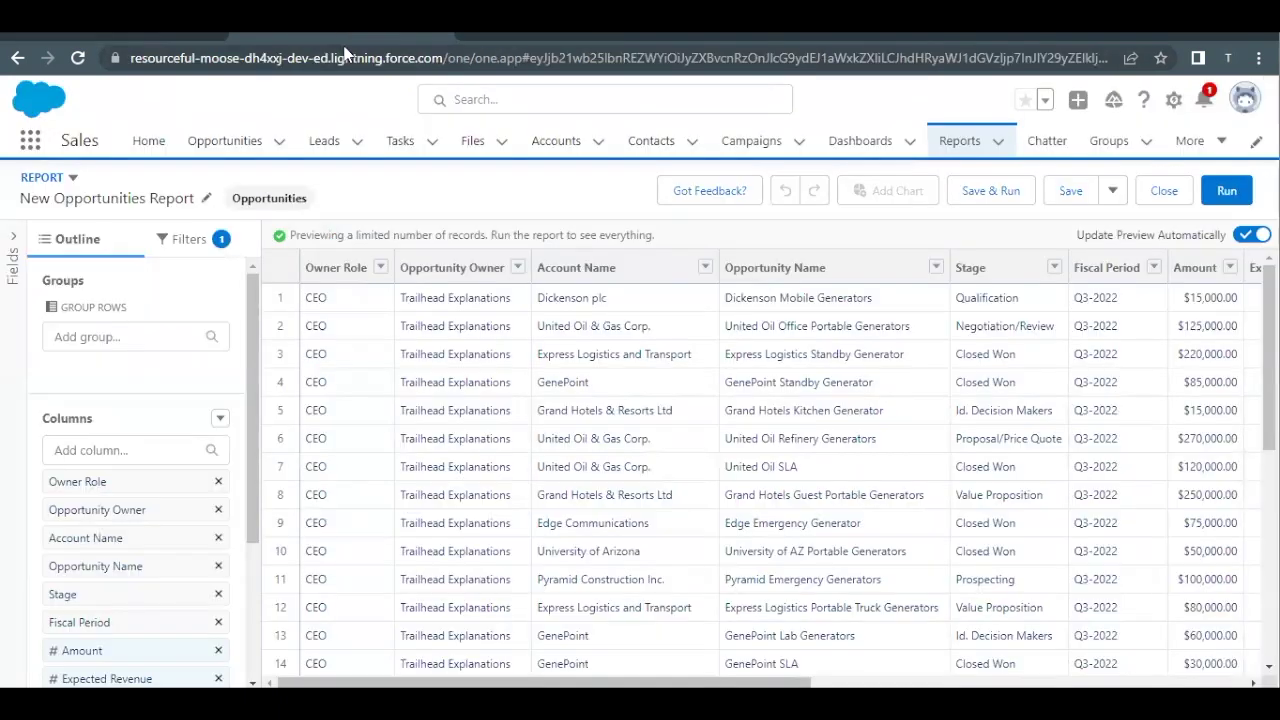
click(186, 238)
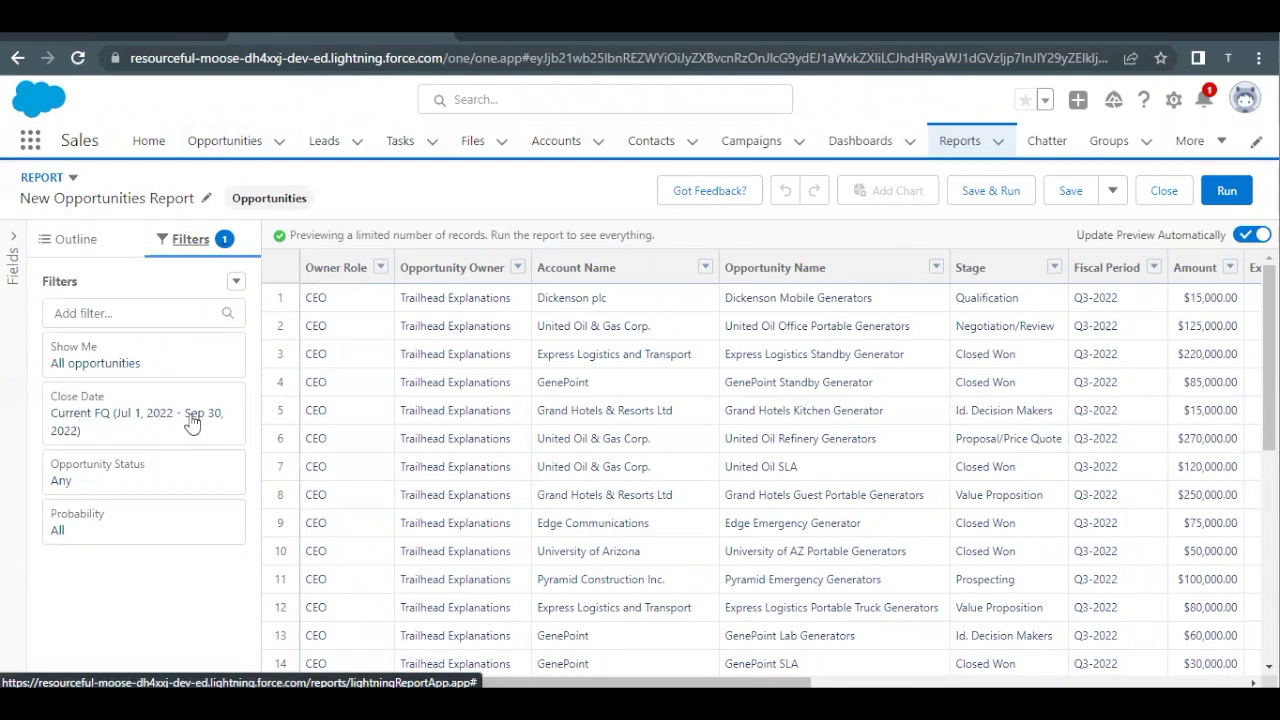
click(90, 485)
click(341, 500)
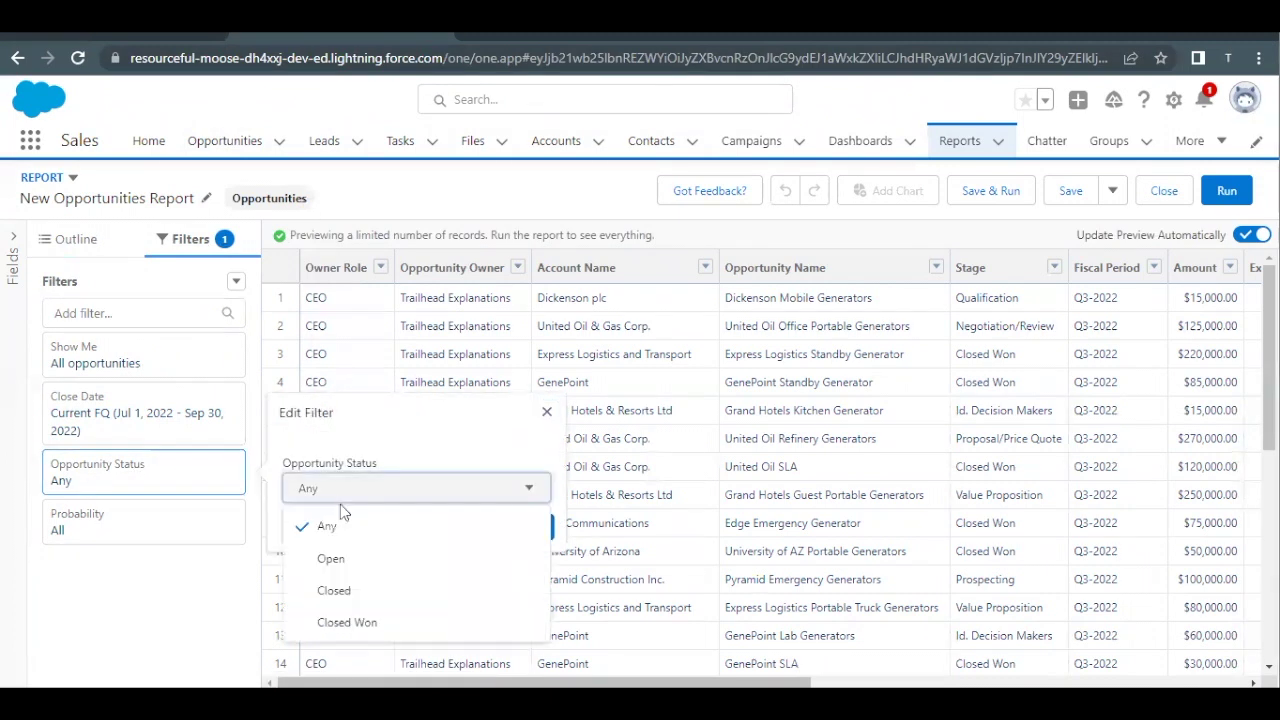
click(323, 559)
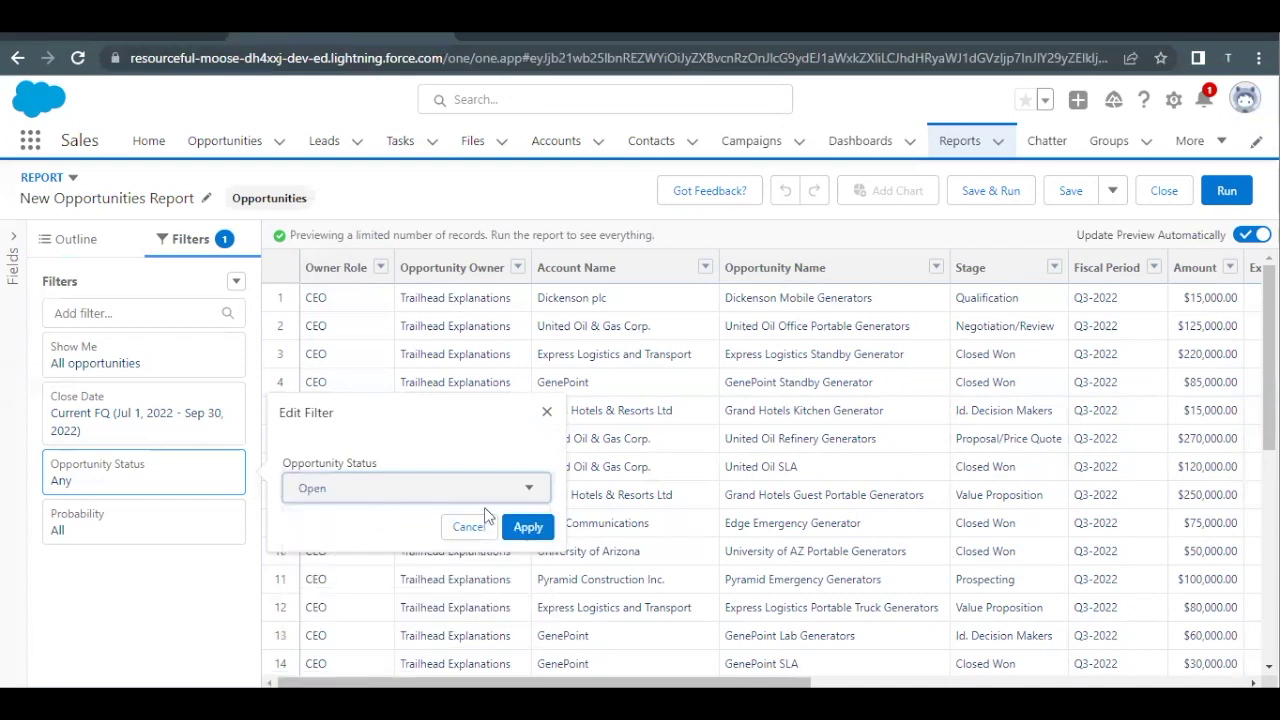
click(527, 527)
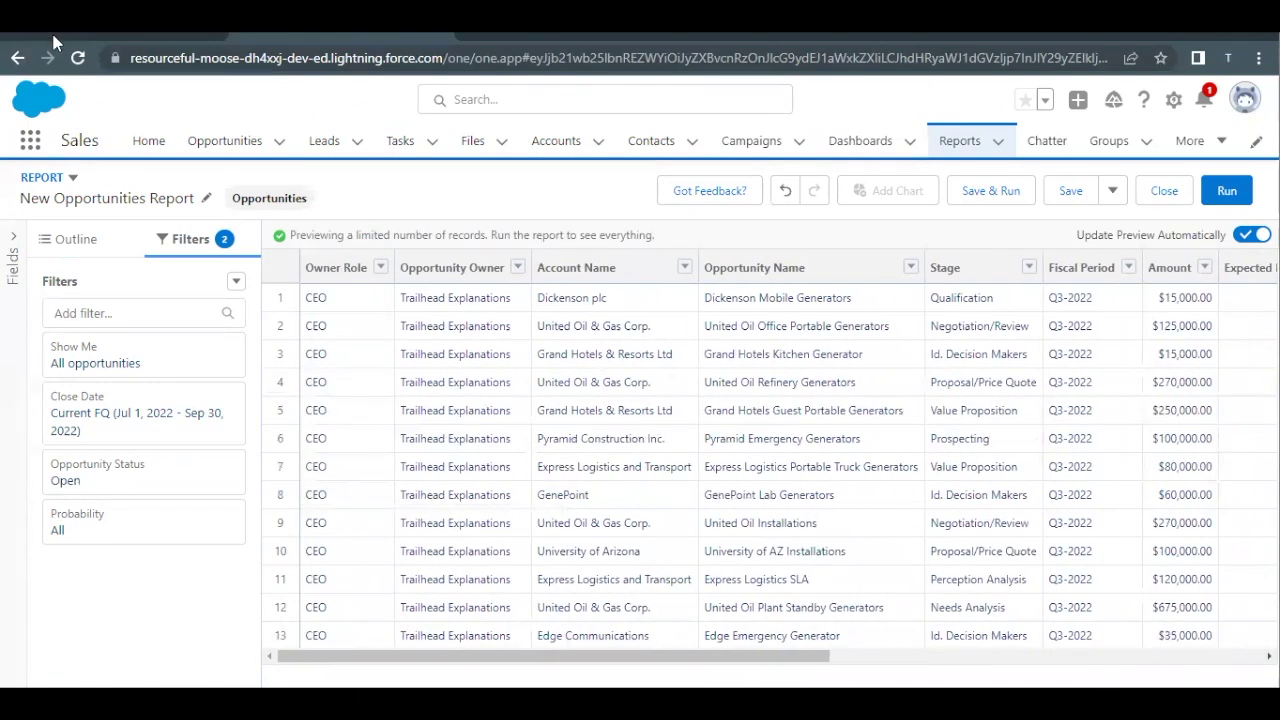
Check the Trailhead list of columns to drop, and remove Owner Role, Fiscal Period and Age from the report.
click(120, 34)
scroll(190, 290, down, 1)
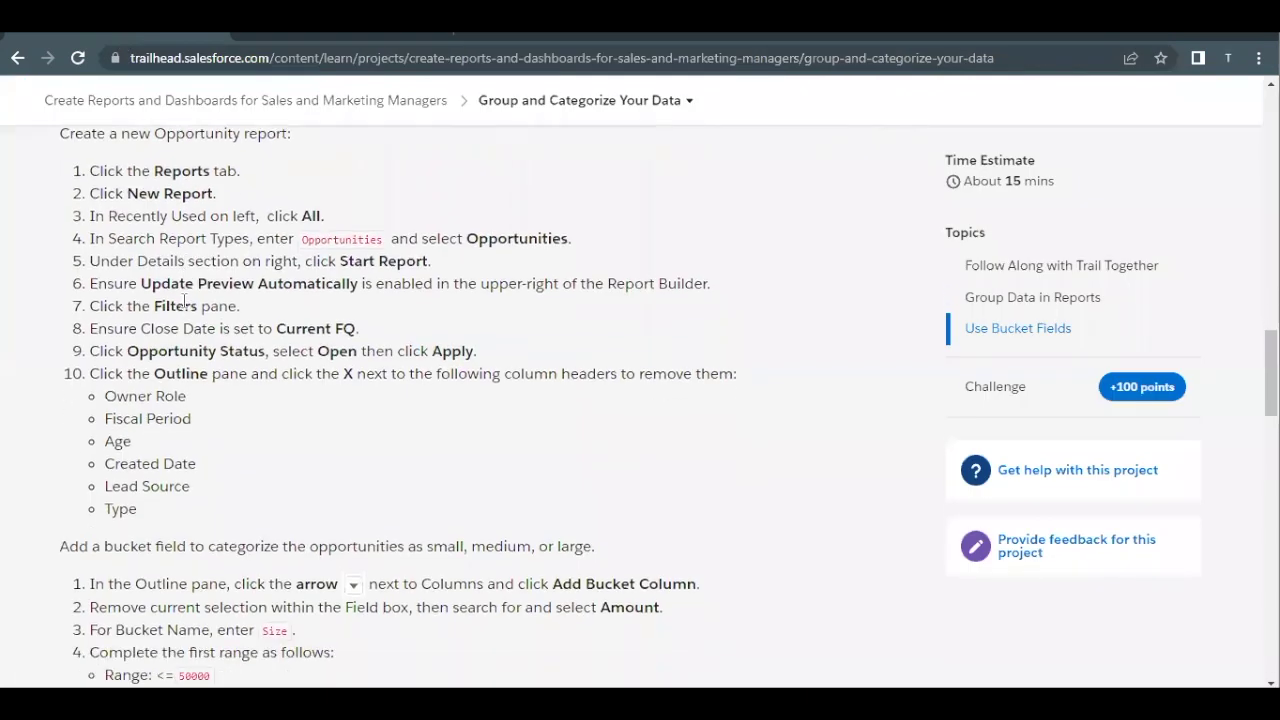
scroll(184, 303, down, 1)
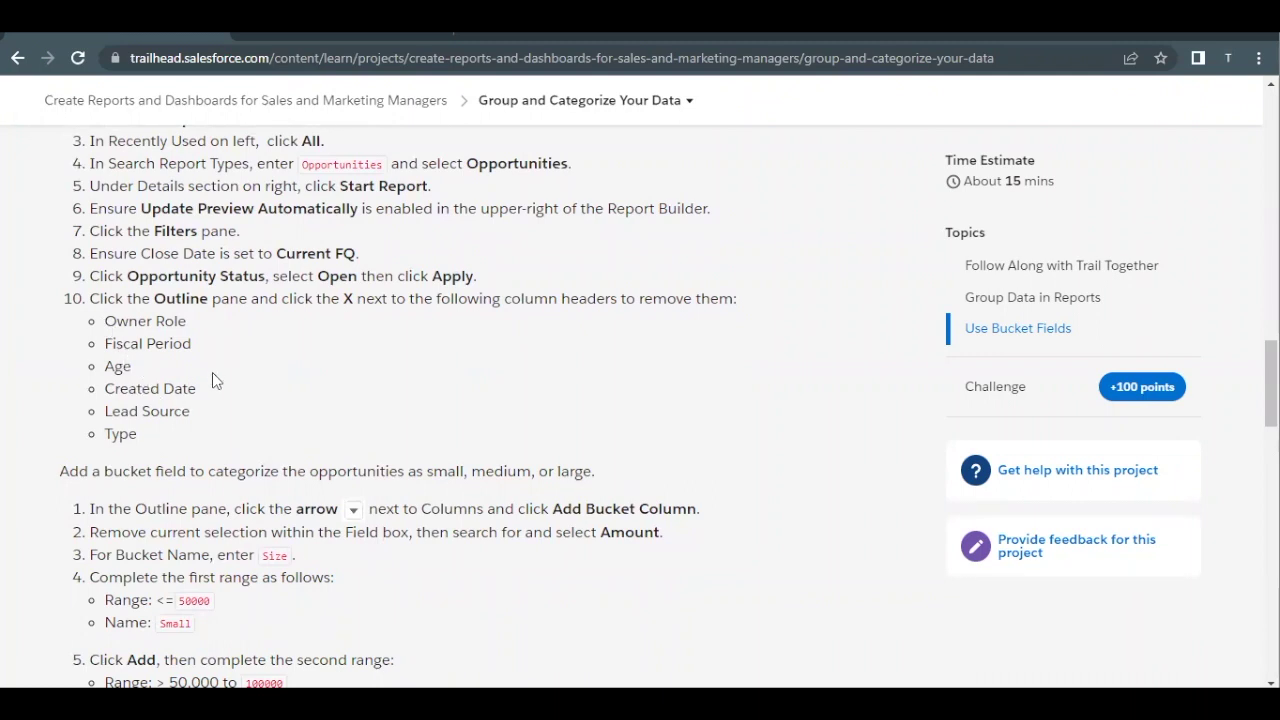
click(345, 36)
click(80, 242)
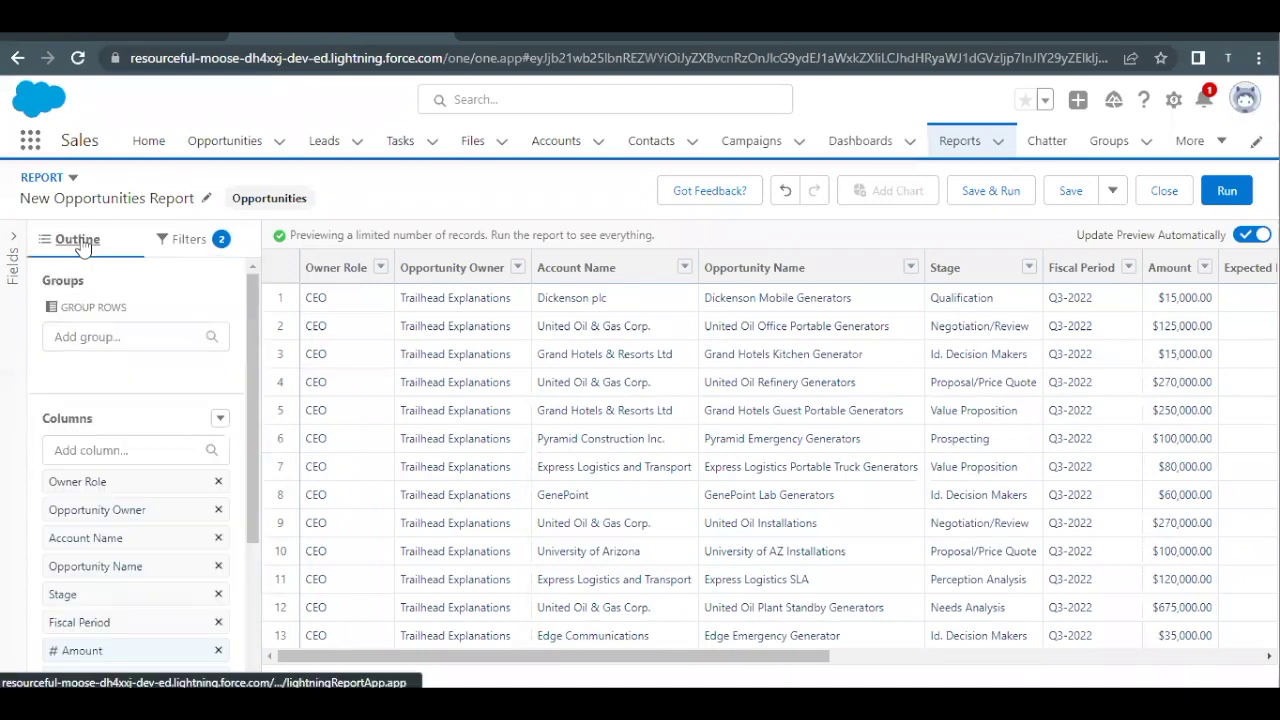
scroll(124, 454, down, 1)
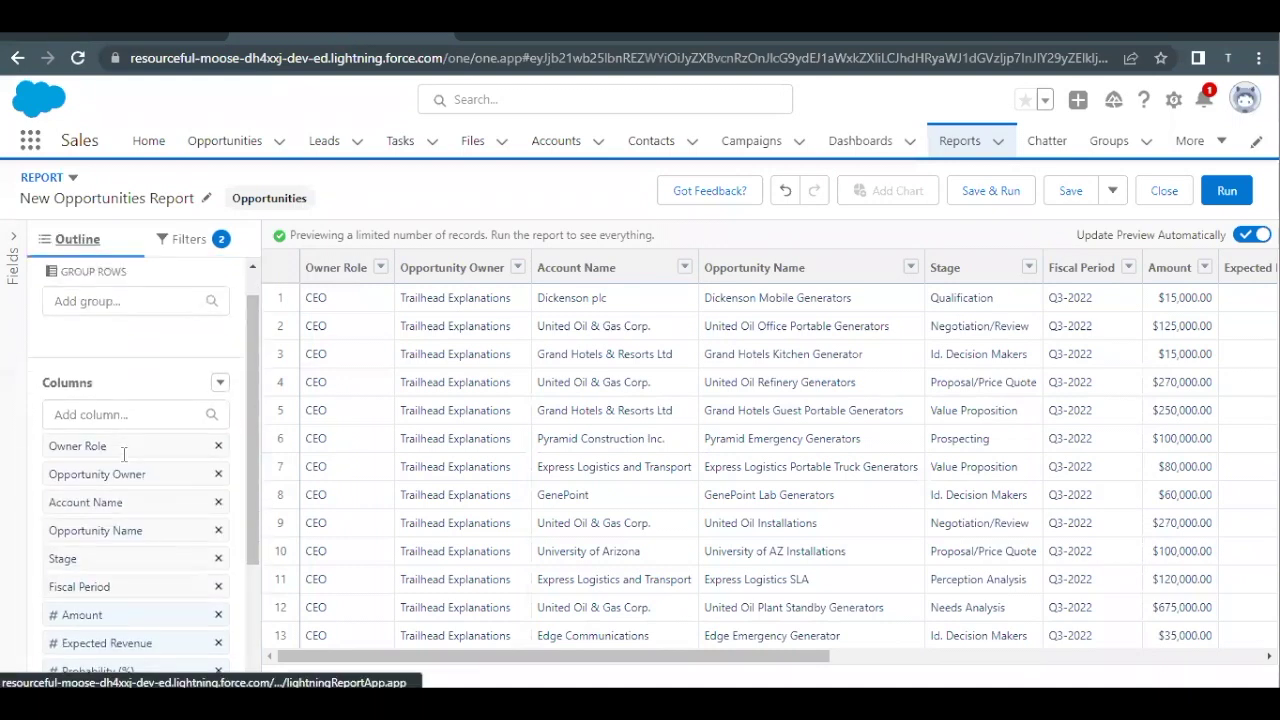
click(218, 434)
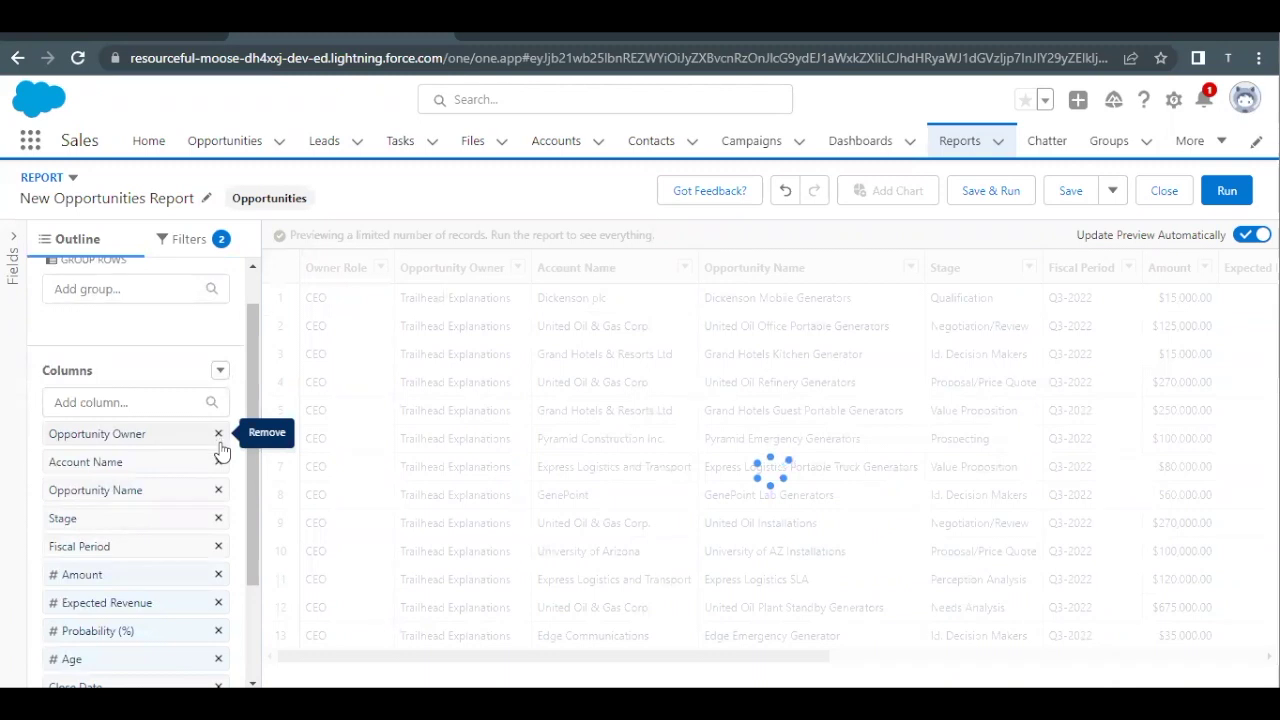
click(218, 546)
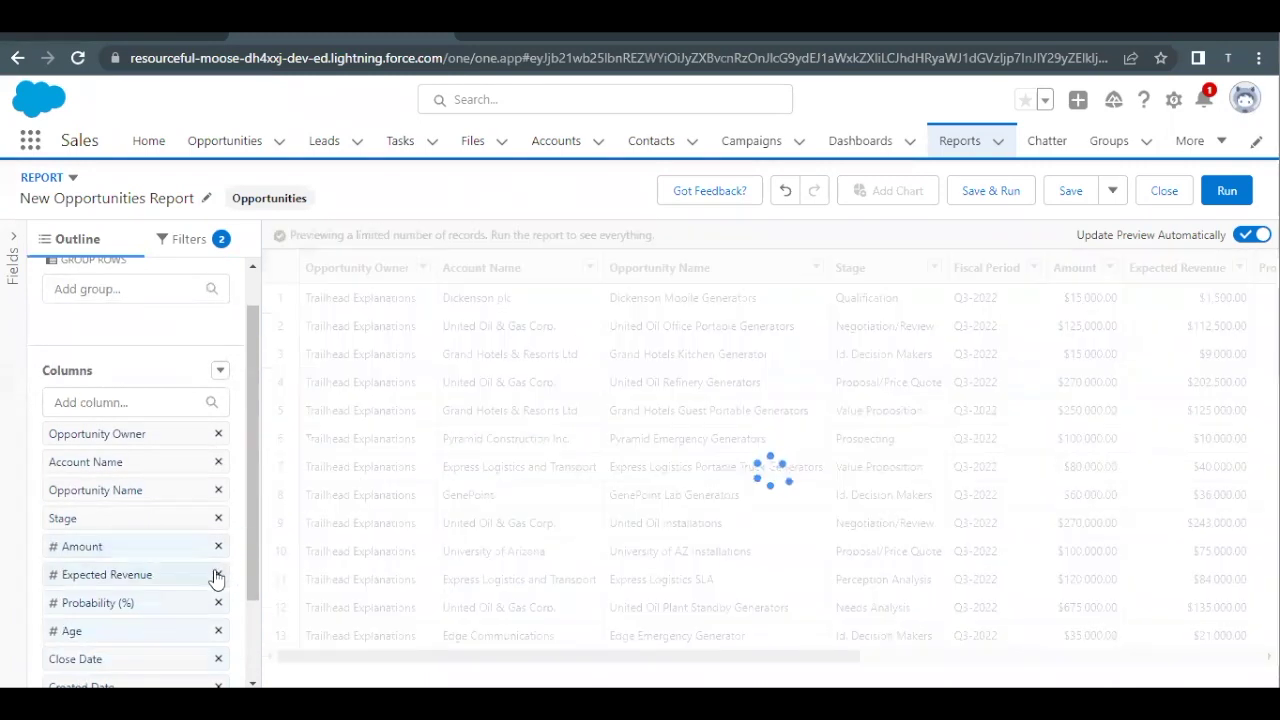
scroll(204, 591, down, 1)
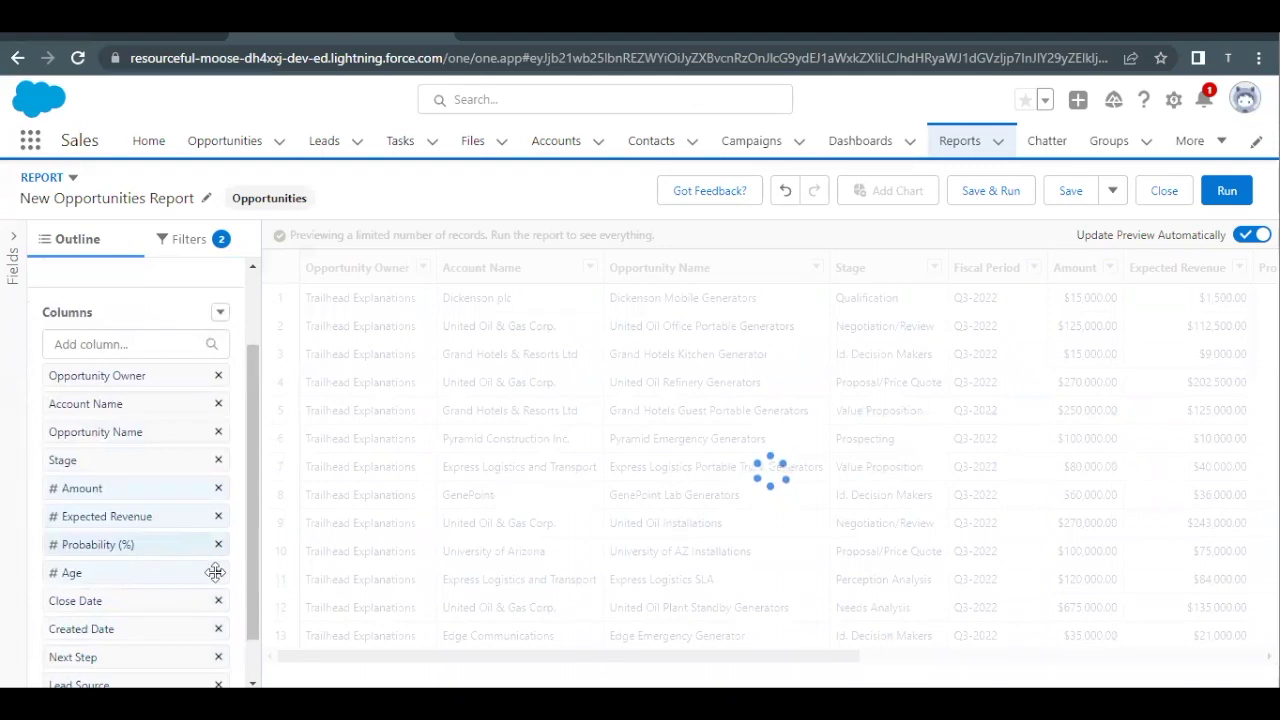
click(218, 570)
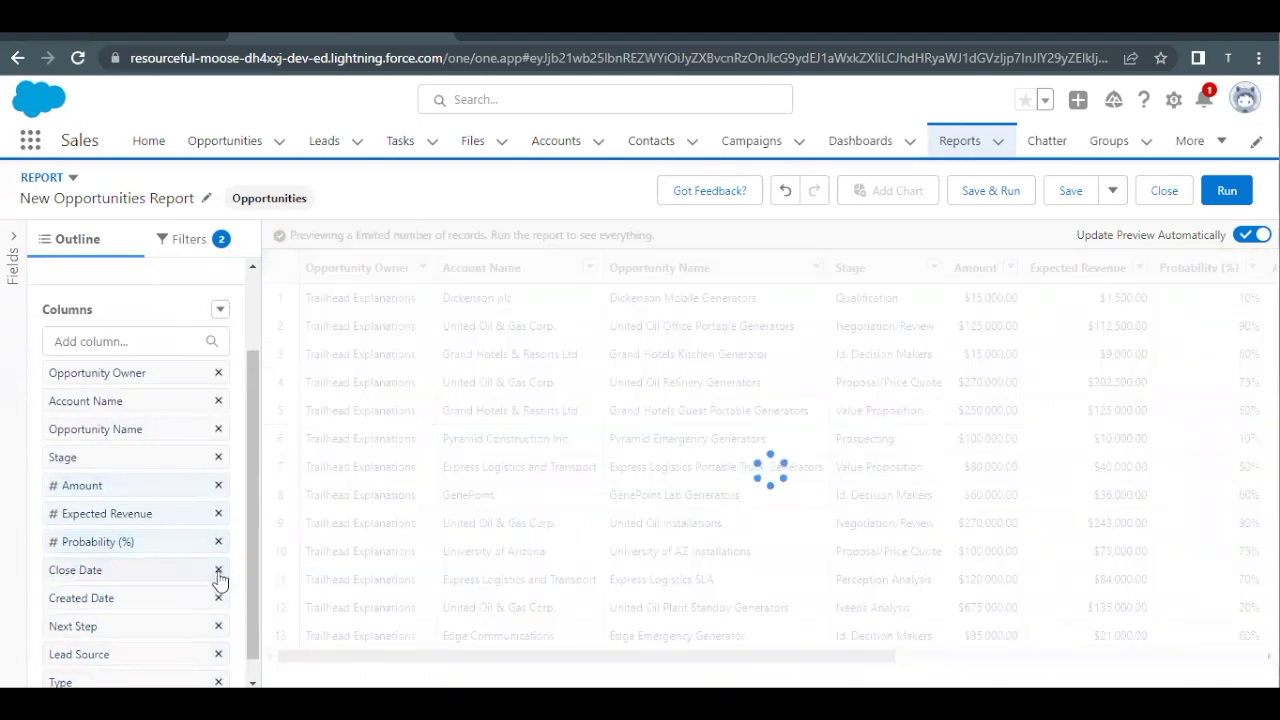
Remove the Lead Source, Type and Created Date columns from the report.
scroll(218, 578, down, 1)
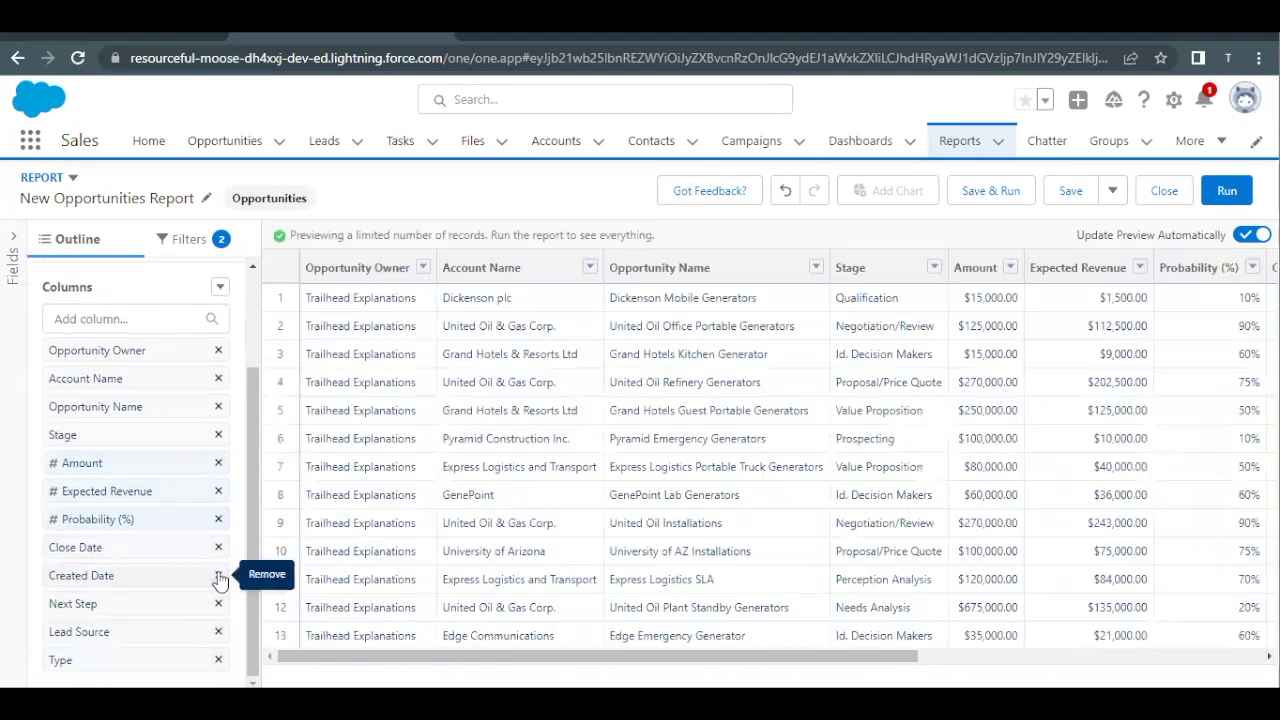
click(218, 633)
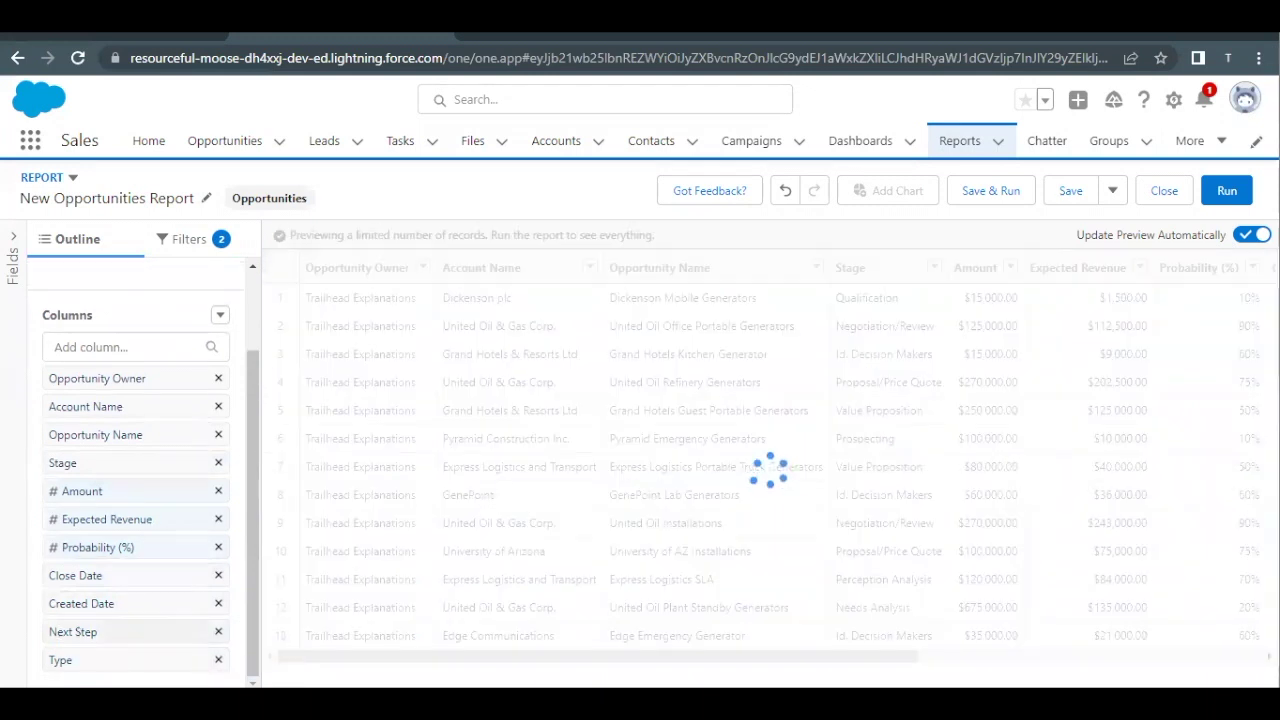
click(218, 659)
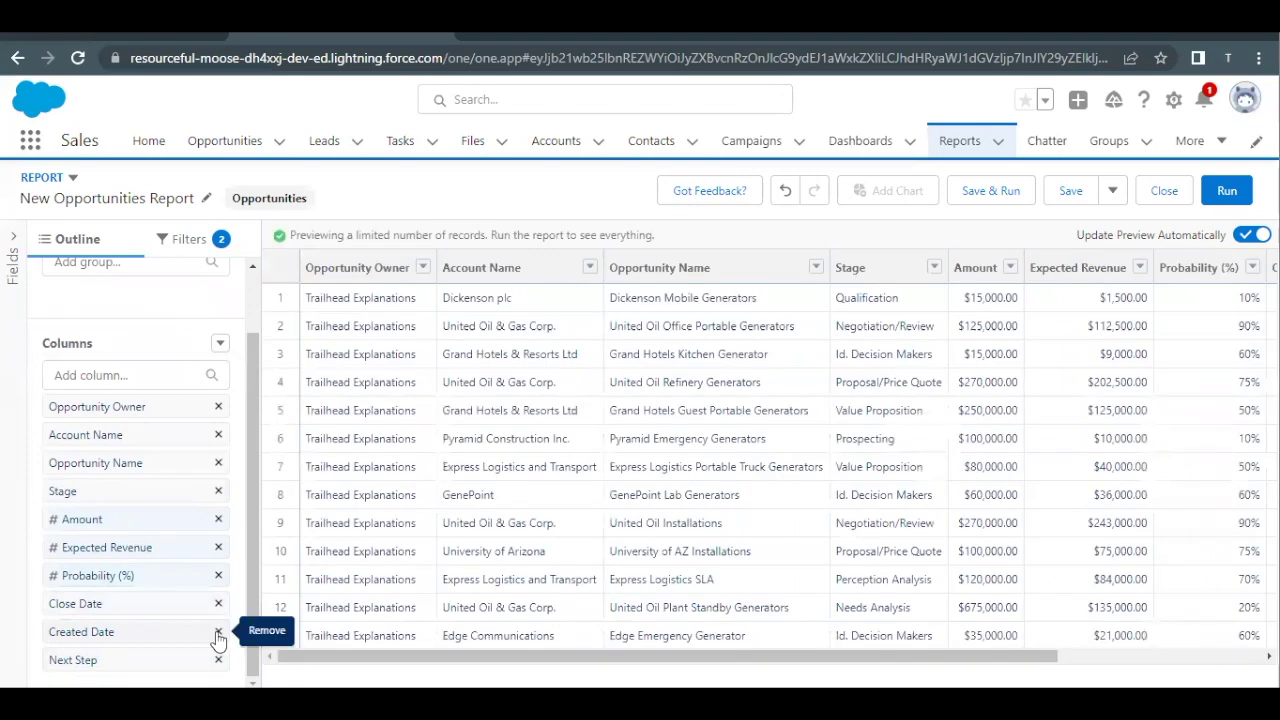
click(218, 634)
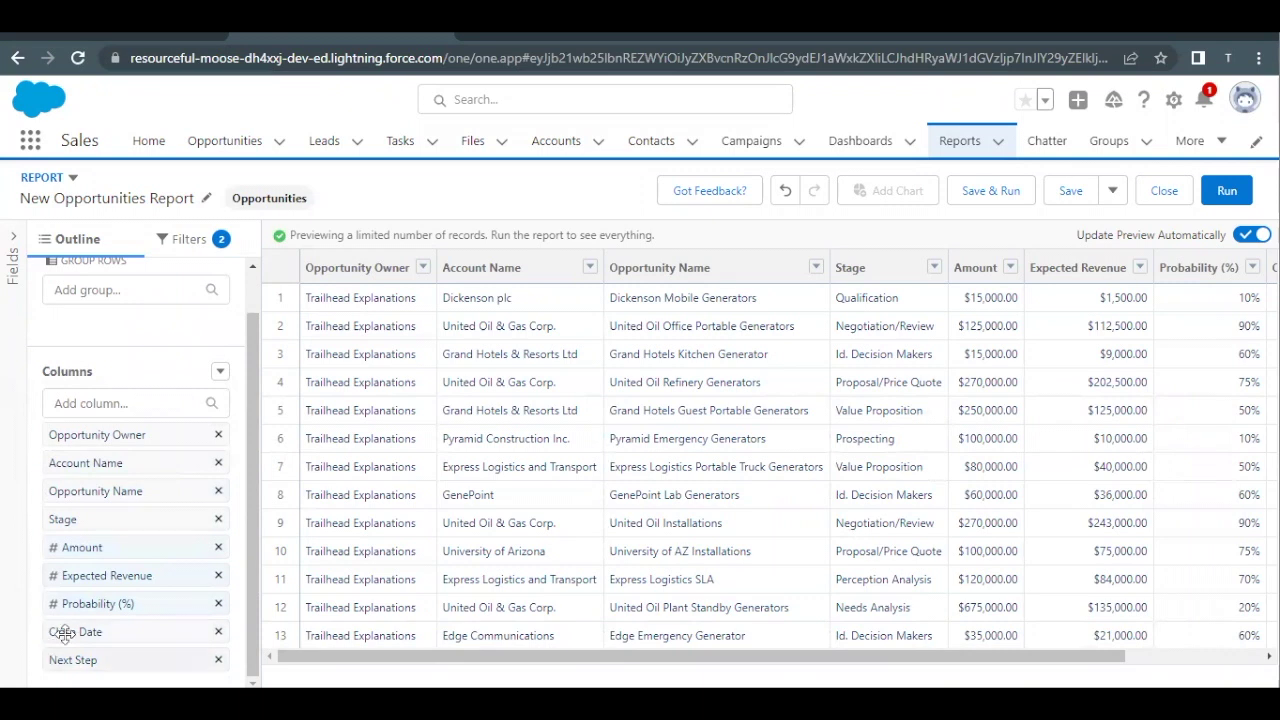
Review the Trailhead column list and bucket field instructions, and start adding a bucket column to the Salesforce report.
click(118, 32)
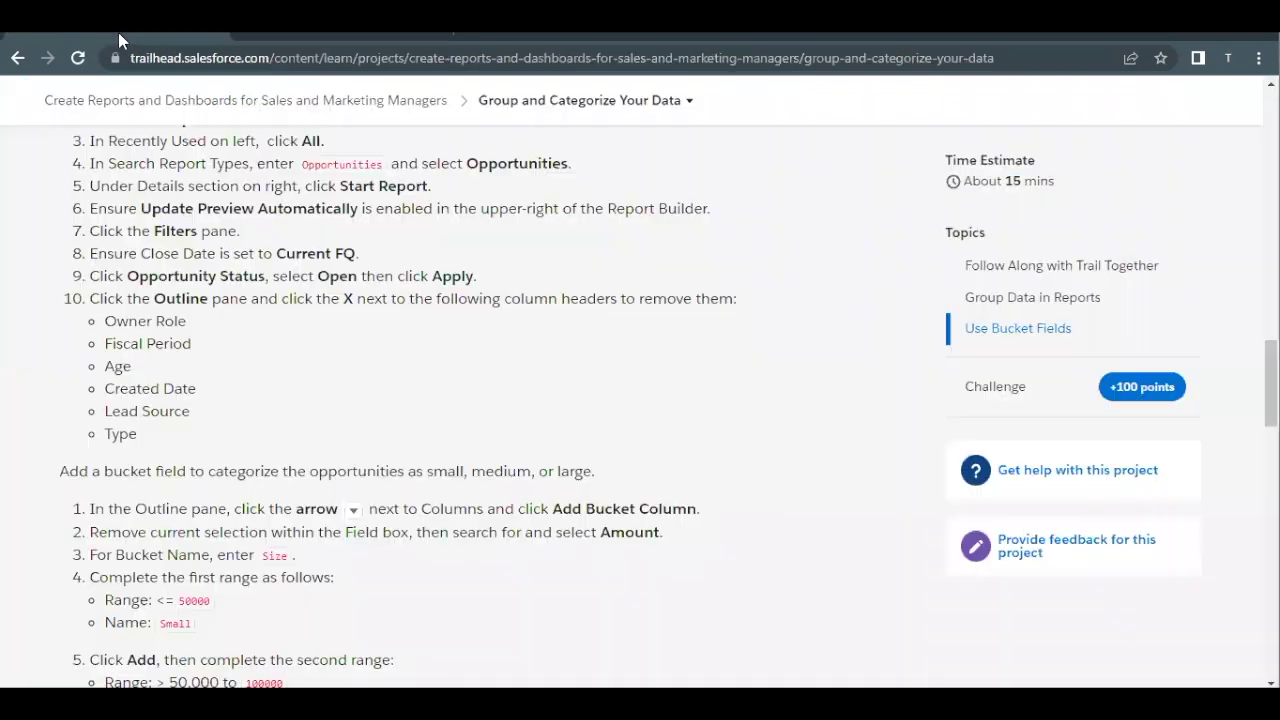
drag(190, 436, 95, 307)
scroll(223, 391, down, 4)
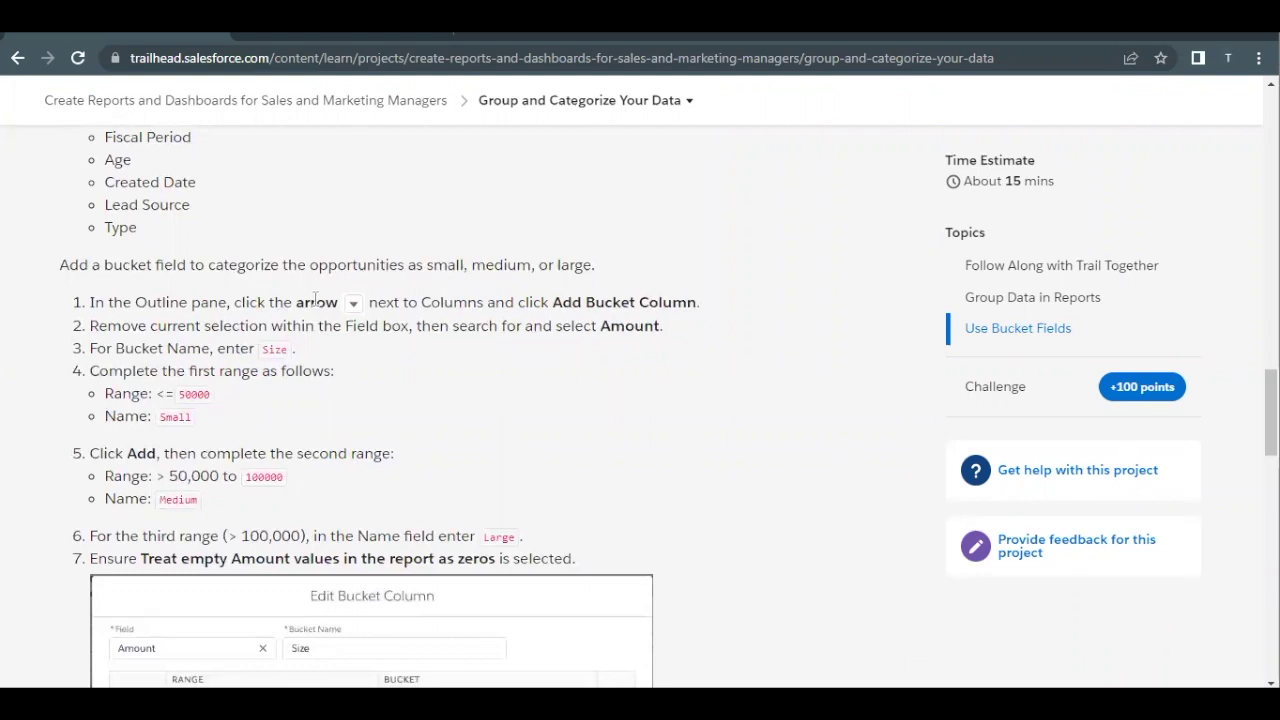
scroll(318, 260, down, 1)
click(332, 32)
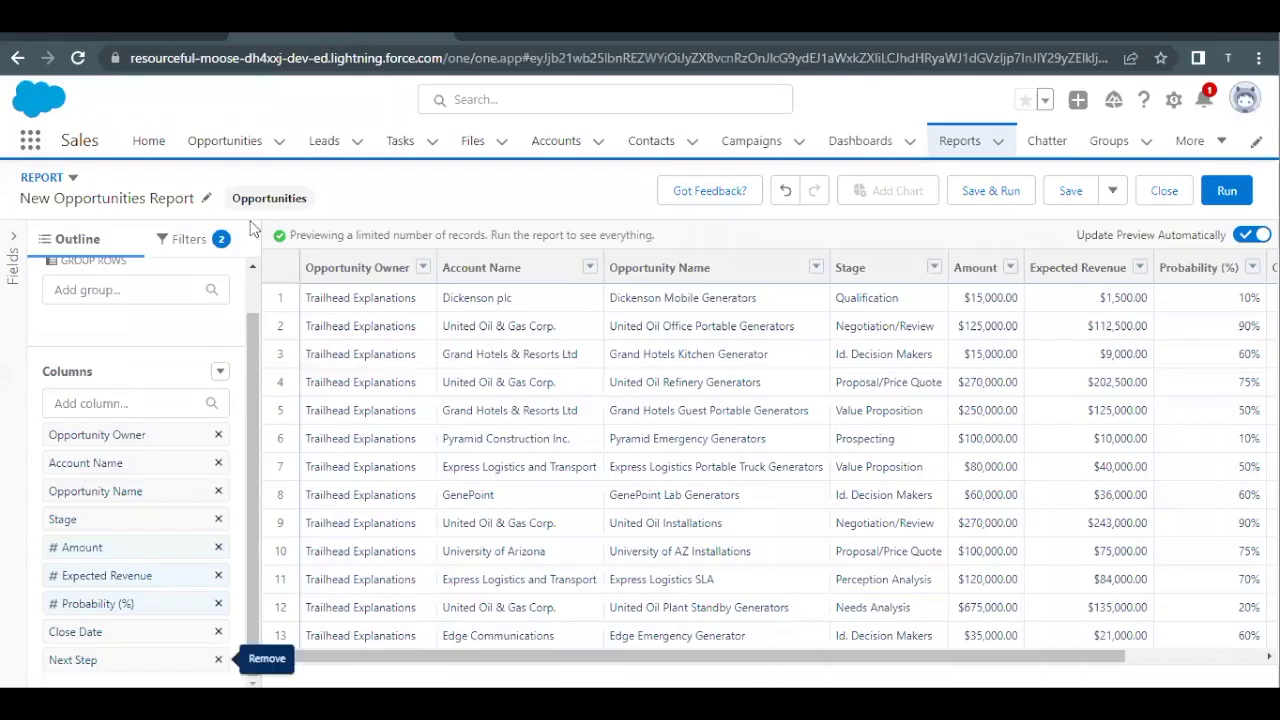
scroll(194, 334, up, 1)
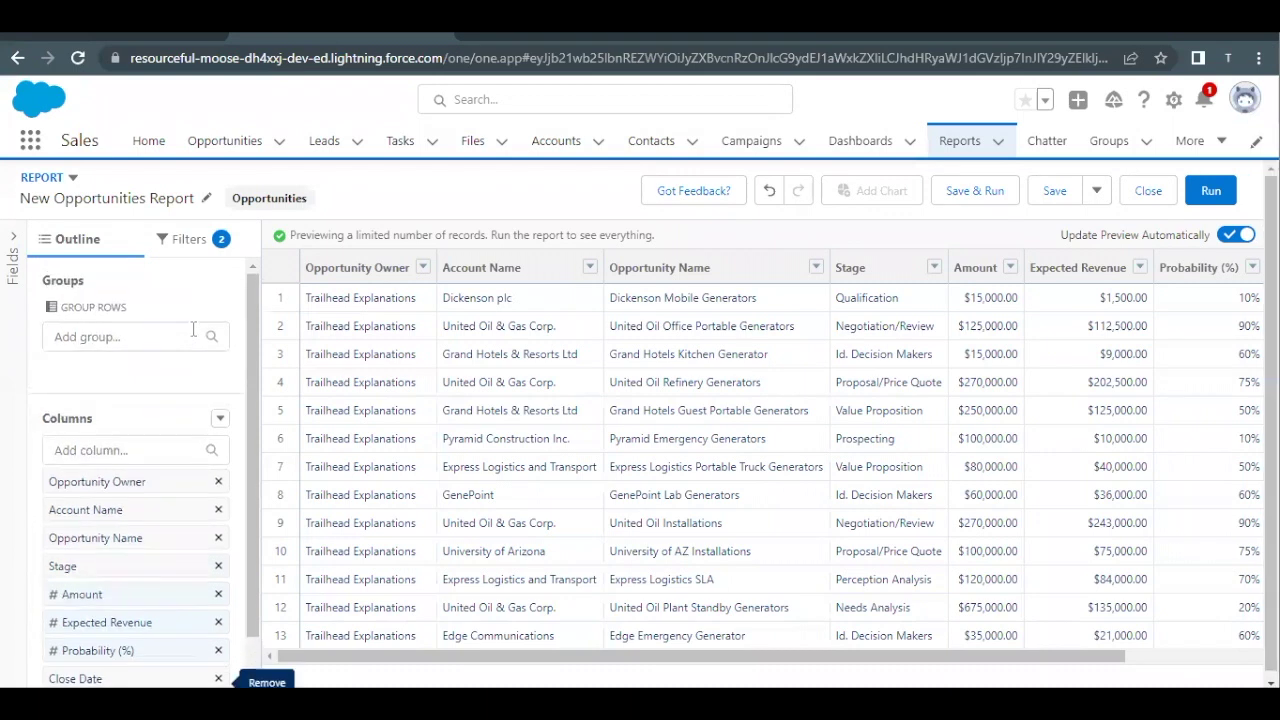
double_click(40, 423)
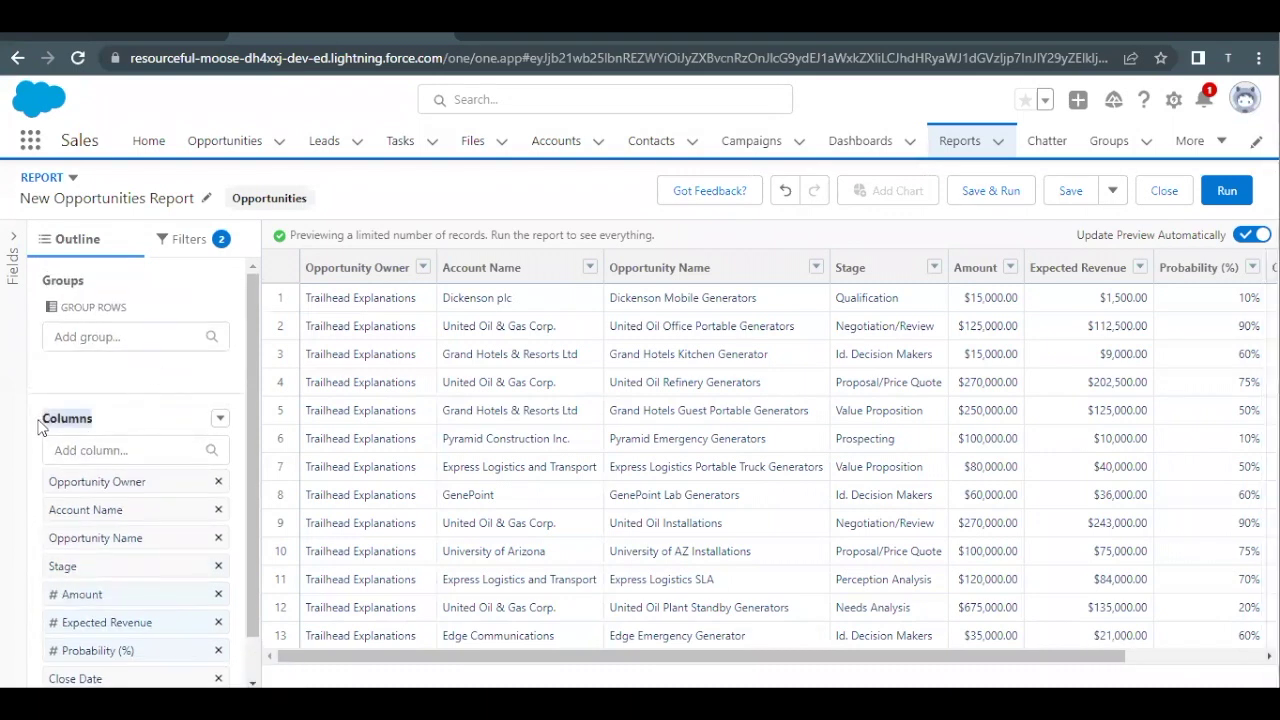
click(221, 419)
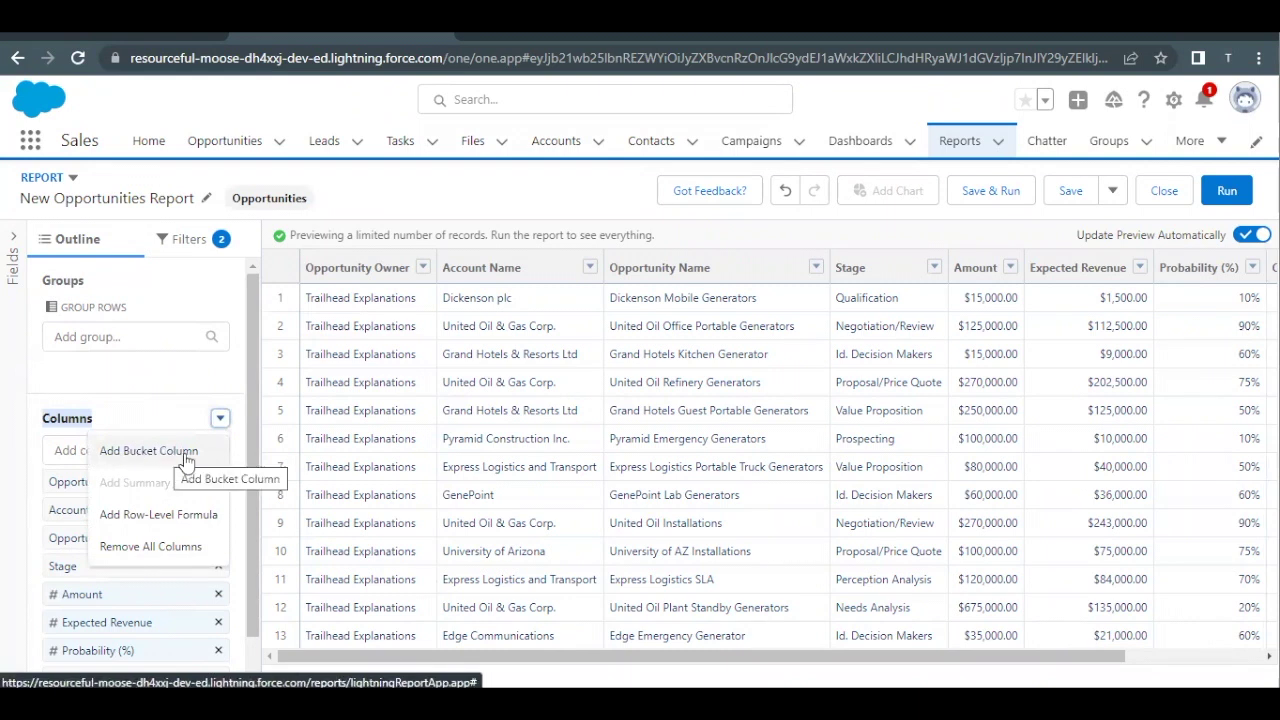
click(185, 456)
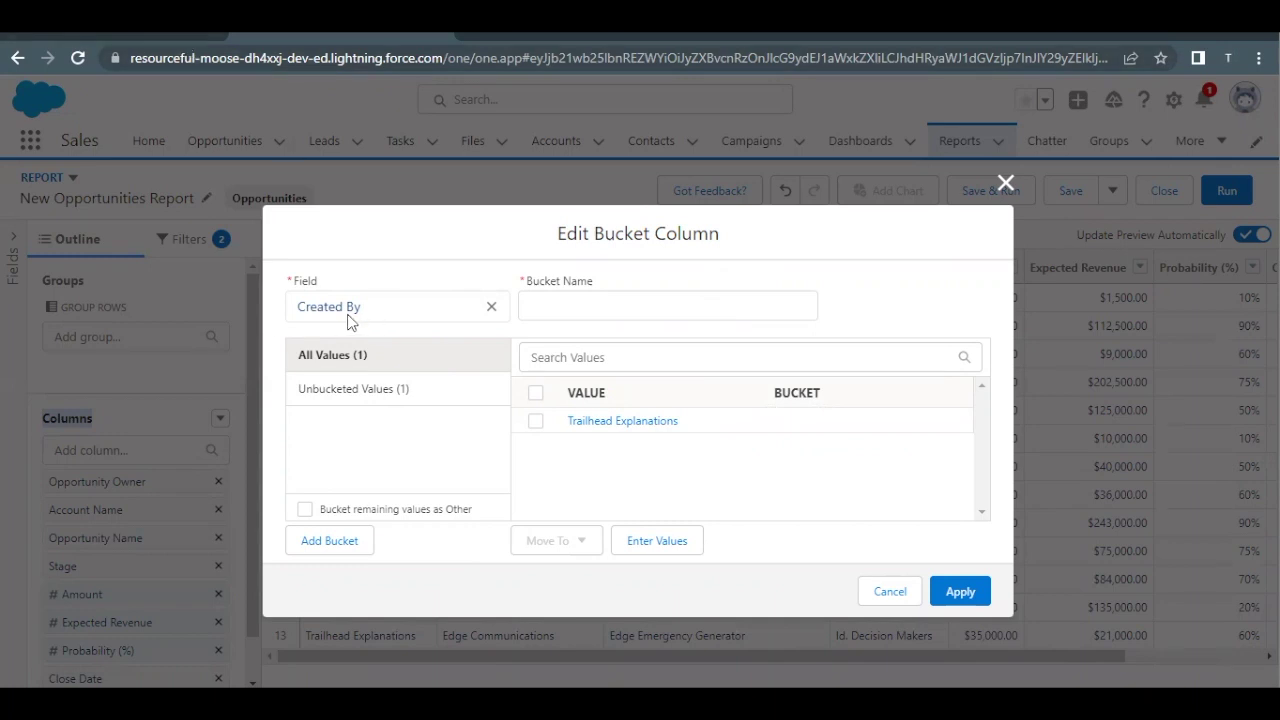
Set the bucket column's field to Amount and copy the bucket name Size from the Trailhead instructions.
click(489, 308)
text(Amoun)
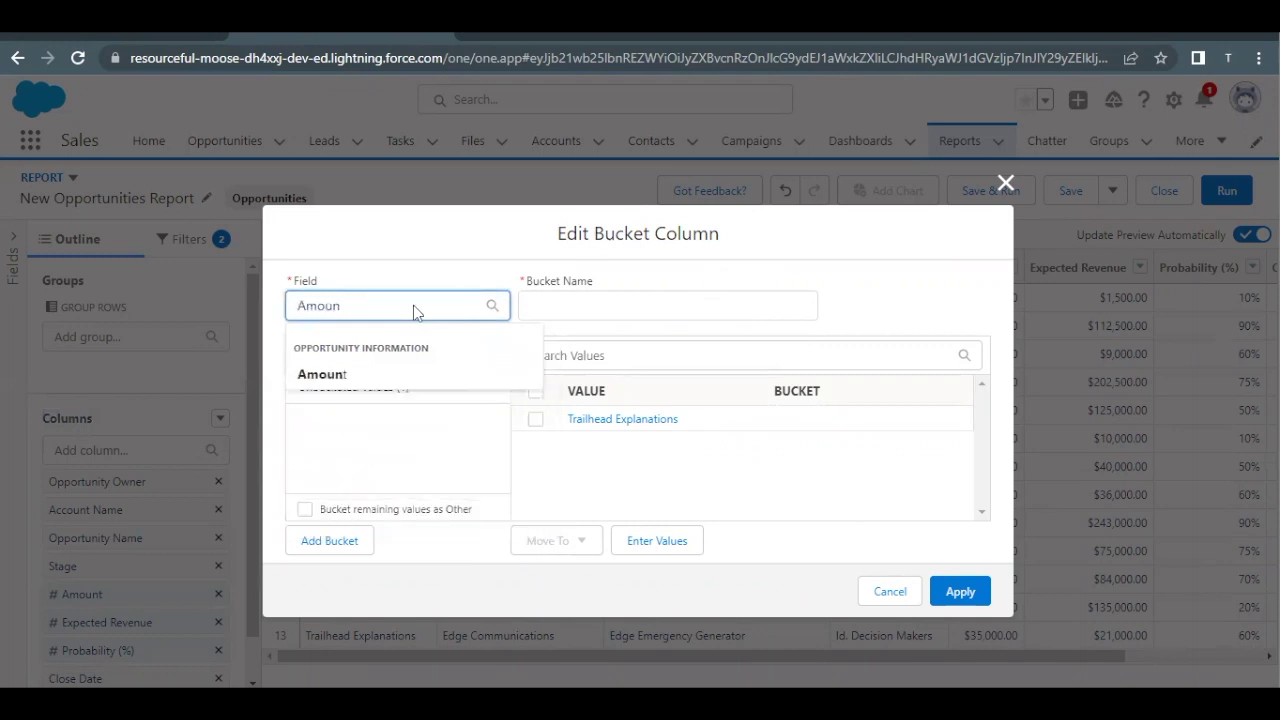
click(357, 376)
click(133, 34)
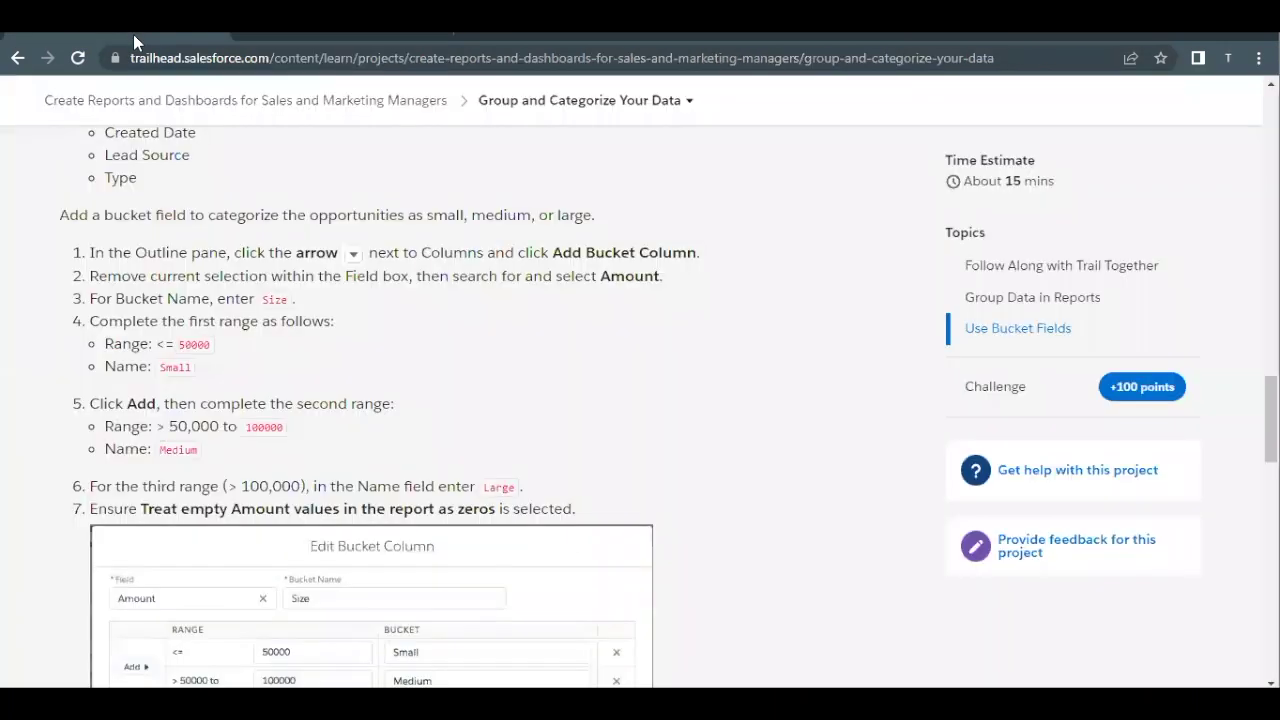
double_click(272, 302)
key(ctrl+c)
click(291, 38)
click(612, 306)
key(ctrl+v)
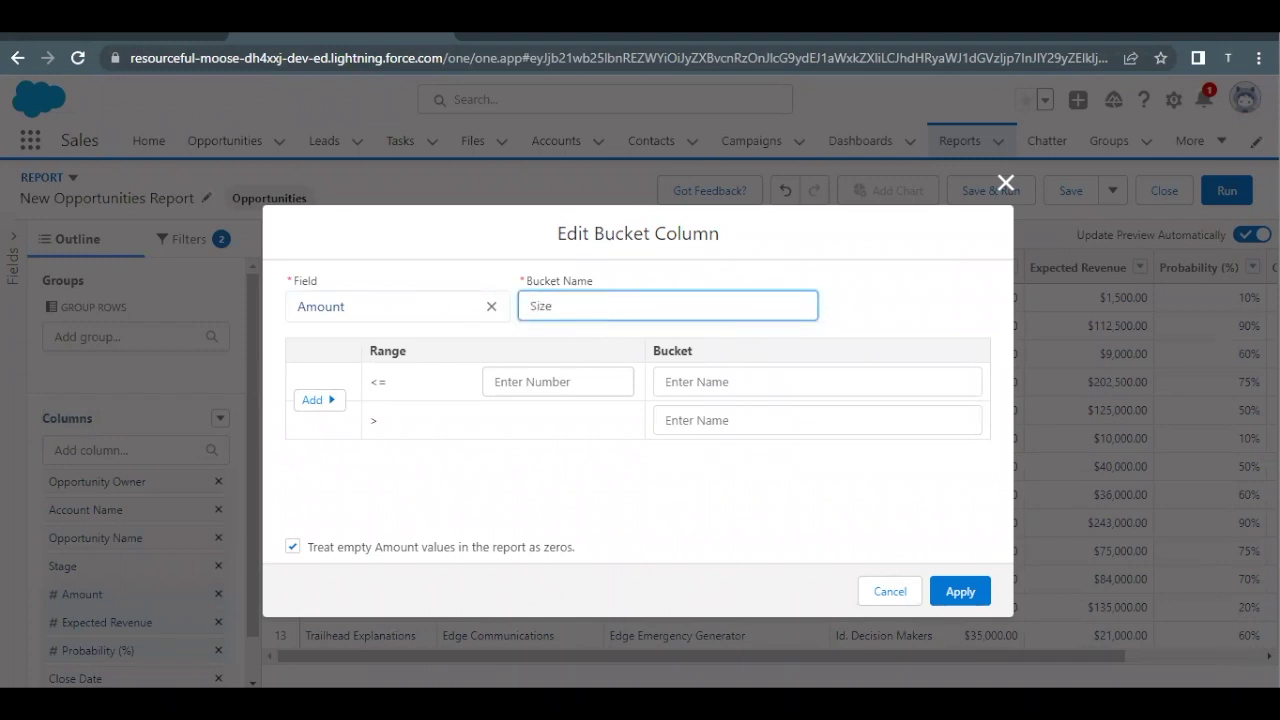
Following the Trailhead instructions, set the first bucket range to <= 50000 and name it Small.
click(122, 32)
scroll(175, 313, down, 1)
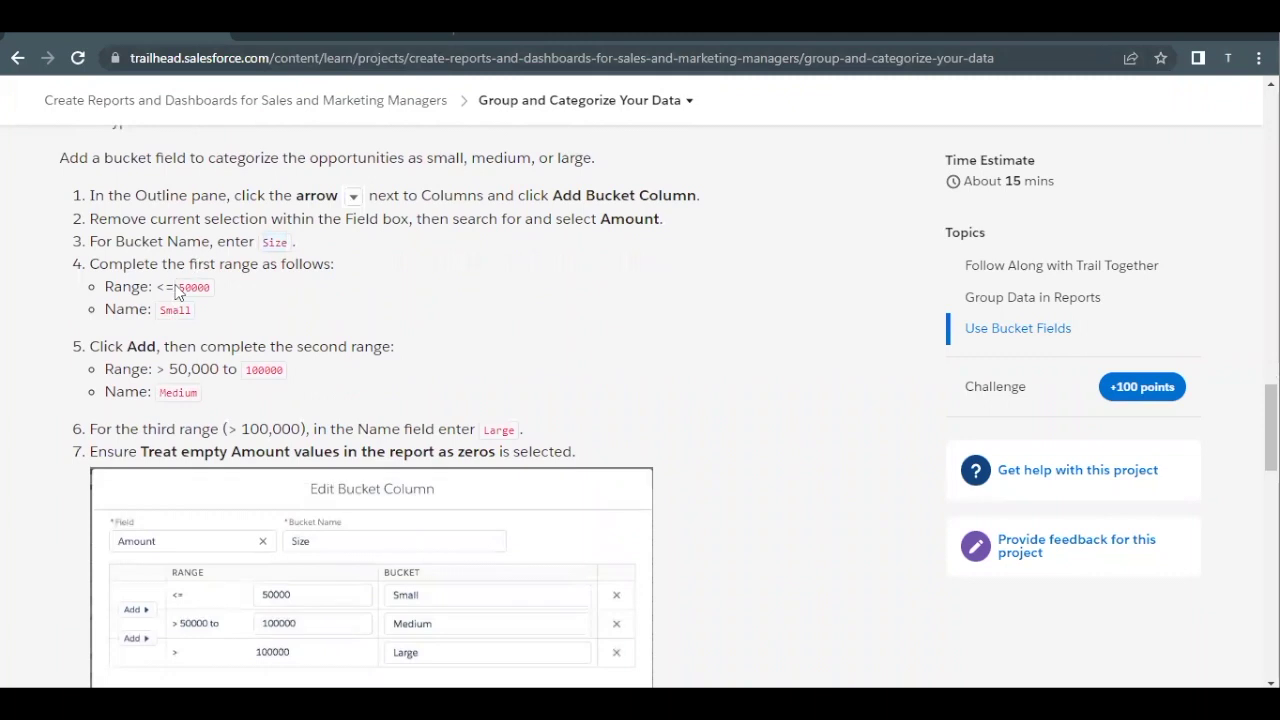
drag(105, 288, 176, 288)
click(182, 288)
drag(159, 311, 186, 311)
double_click(194, 288)
key(ctrl+c)
click(306, 36)
click(505, 381)
key(ctrl+v)
click(722, 386)
text(Smm)
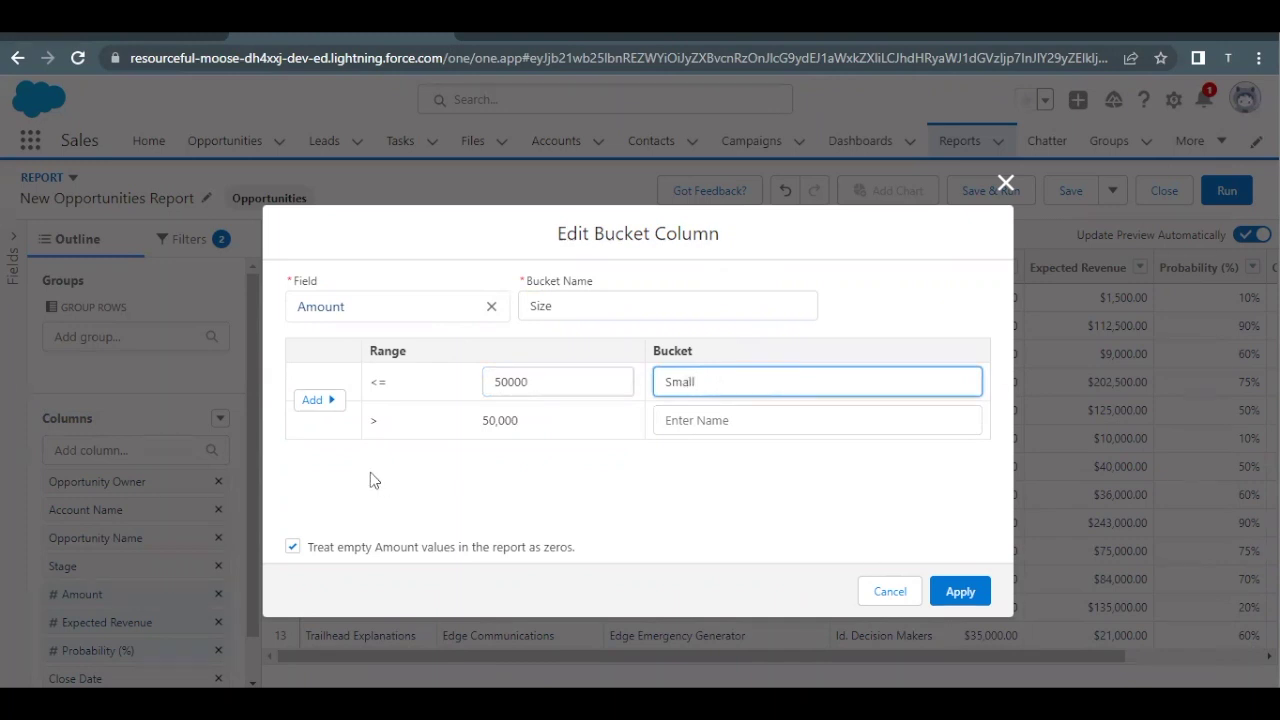
Add a second bucket range and set its upper limit to 100000, as given in Trailhead.
click(322, 401)
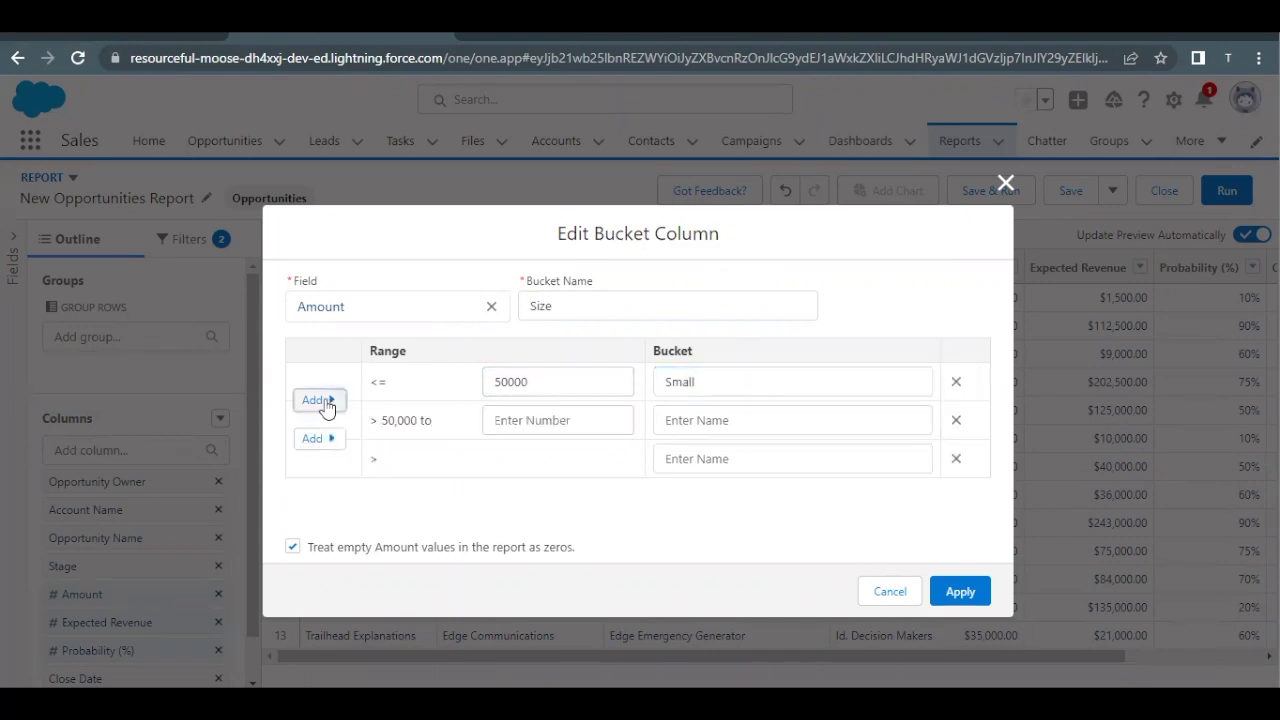
click(141, 40)
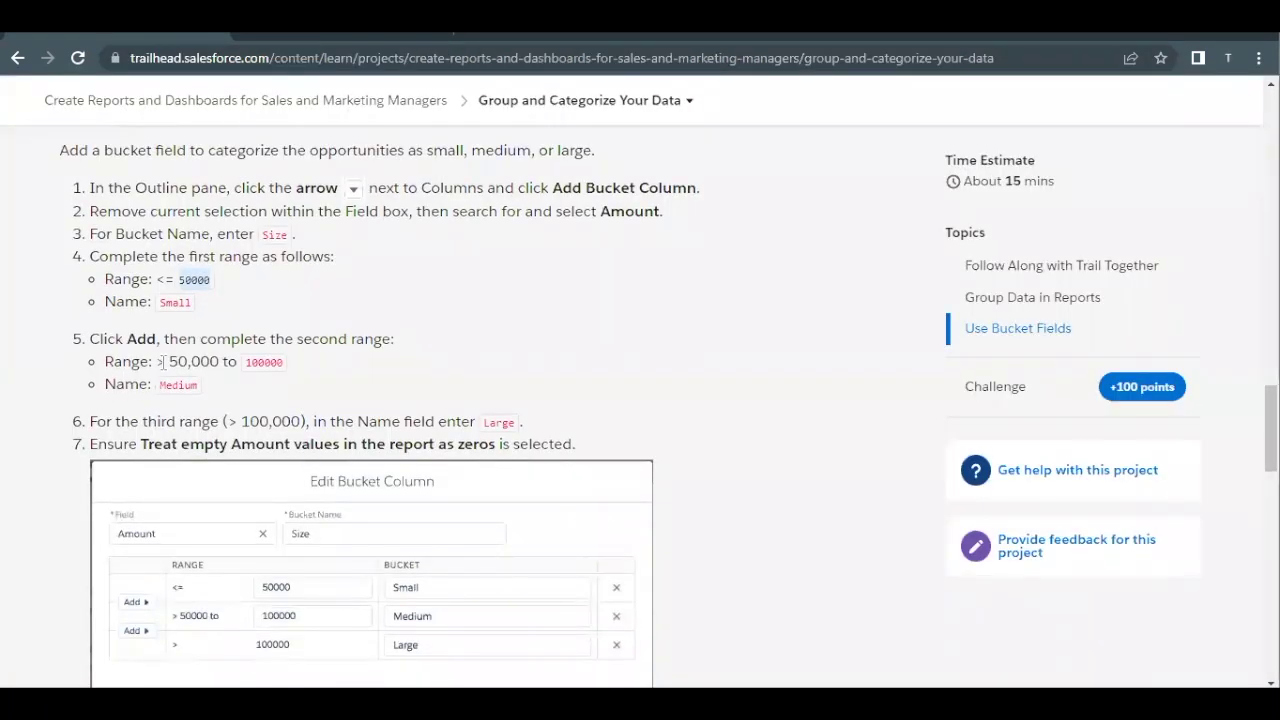
drag(168, 362, 245, 370)
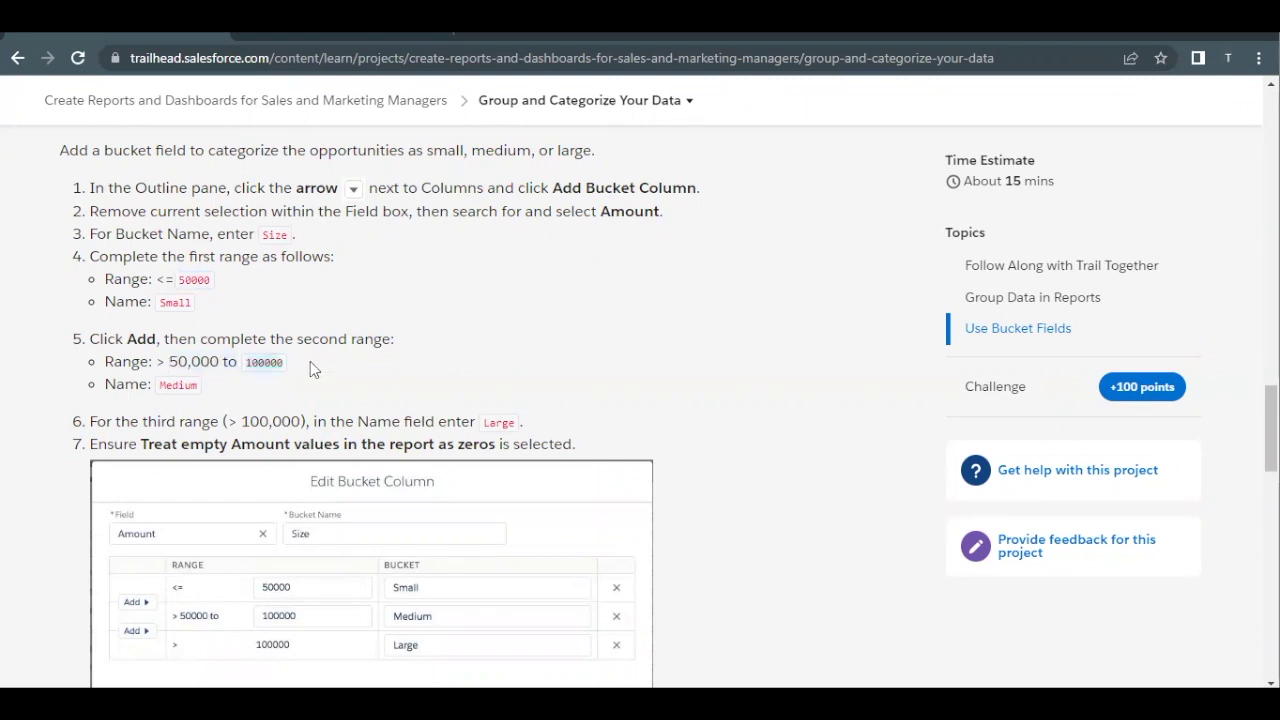
click(332, 34)
click(542, 414)
text(100000)
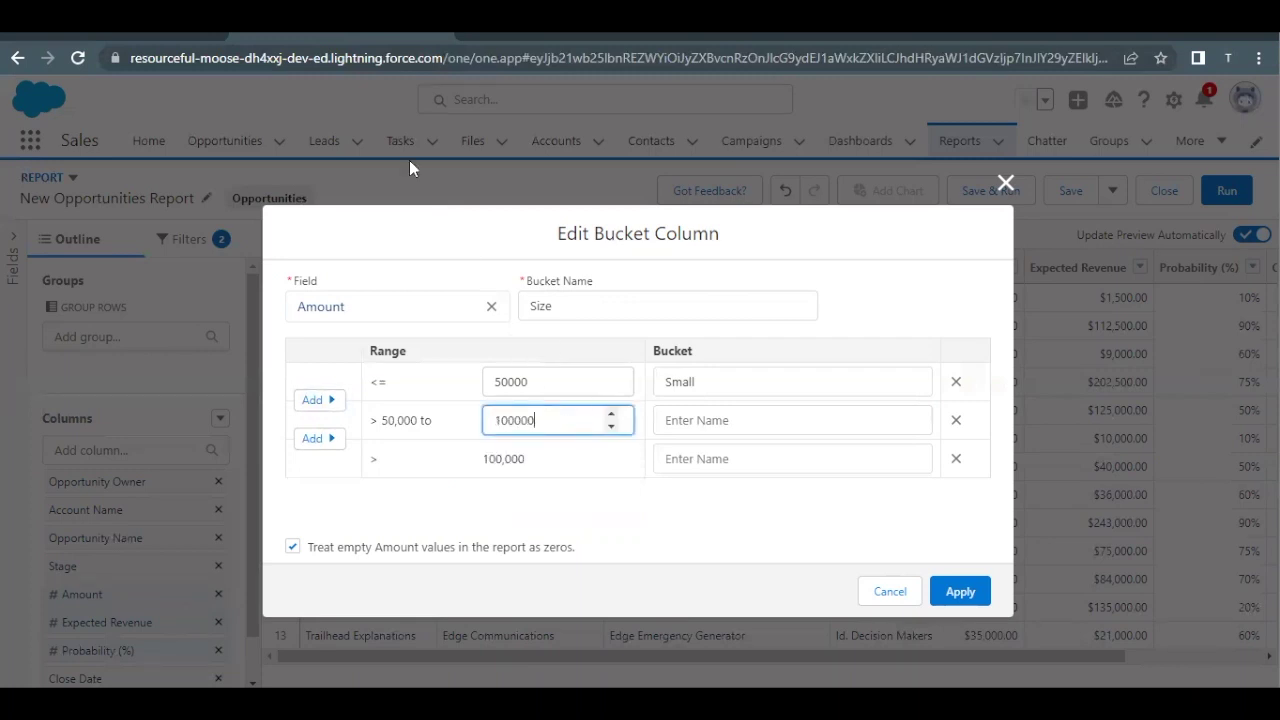
Copy the name Medium from the Trailhead instructions and use it for the second bucket range.
click(150, 36)
double_click(187, 386)
key(ctrl+c)
click(285, 40)
click(688, 418)
key(ctrl+v)
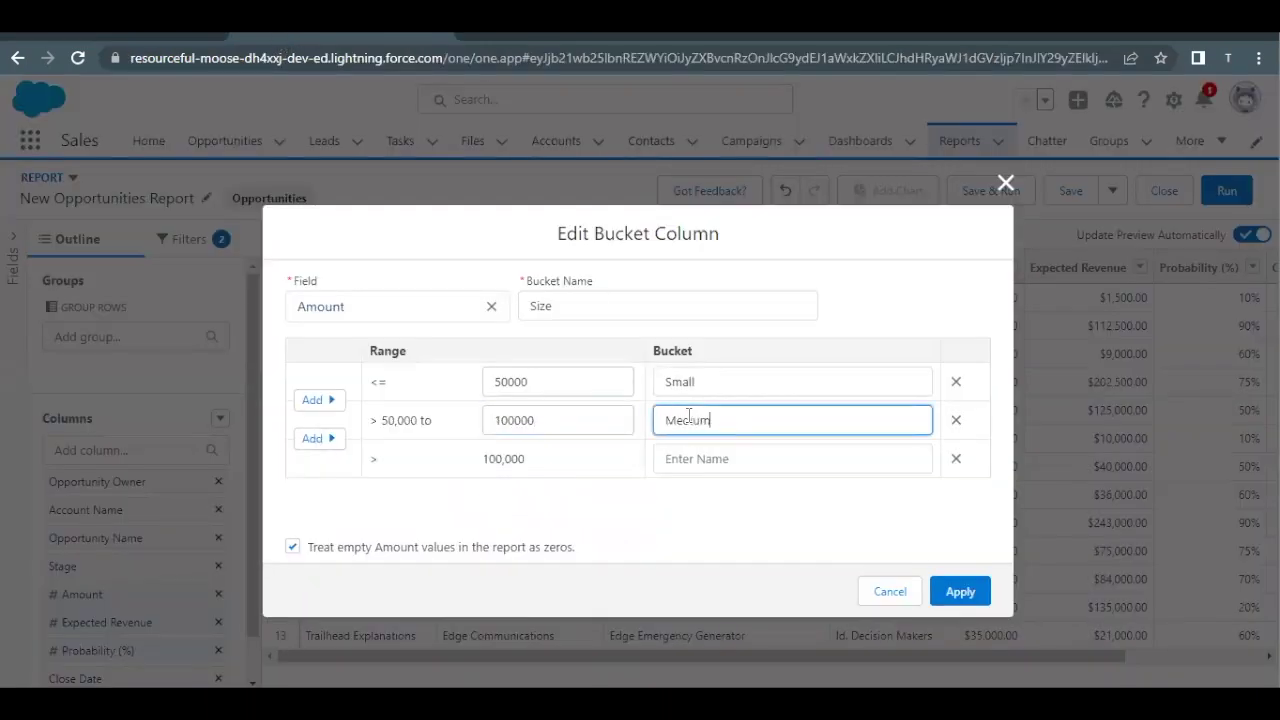
Copy the name Large from the Trailhead instructions, use it for the third bucket range (> 100,000), and apply the bucket column.
click(144, 40)
scroll(252, 421, down, 1)
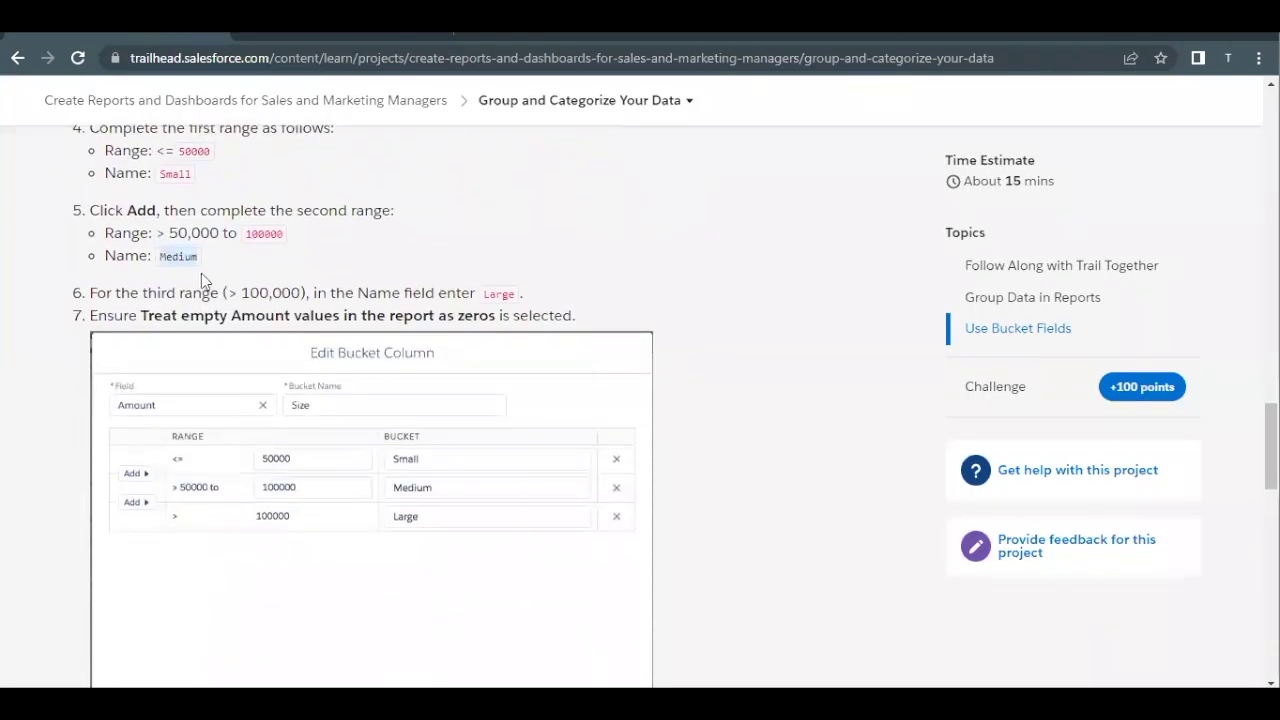
drag(222, 293, 308, 293)
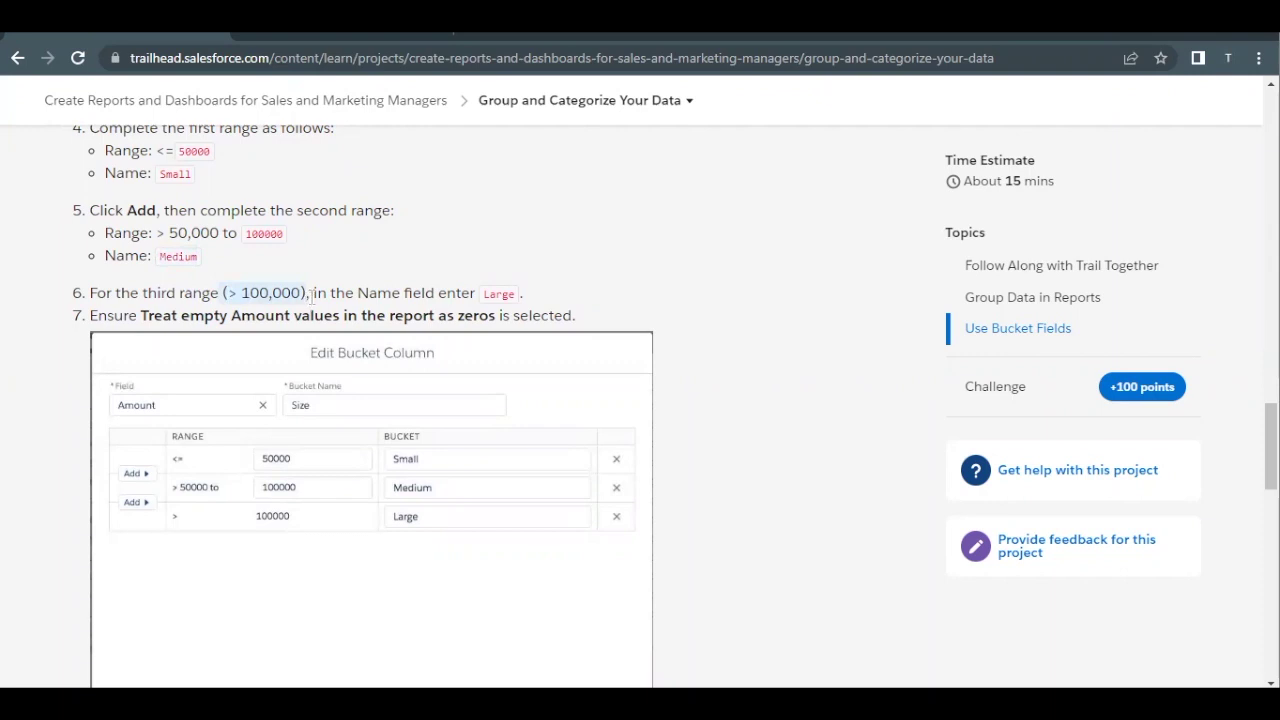
double_click(490, 294)
key(ctrl+c)
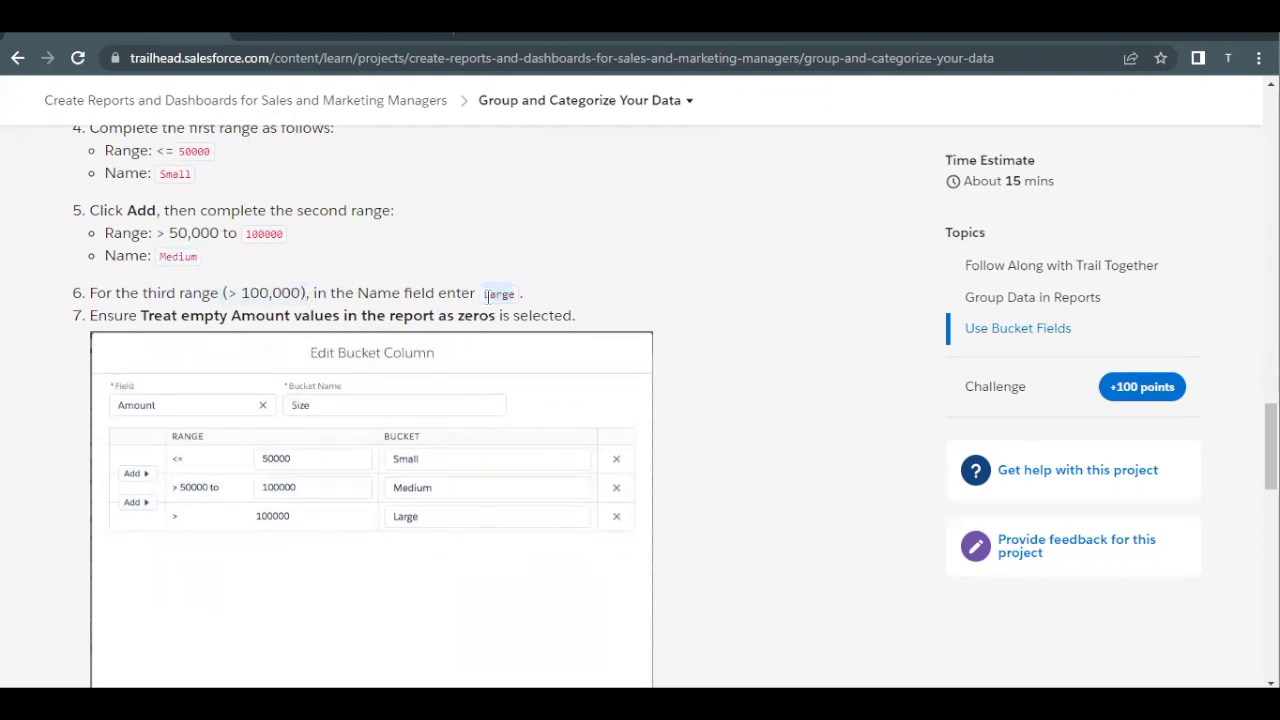
click(300, 34)
click(746, 460)
key(ctrl+v)
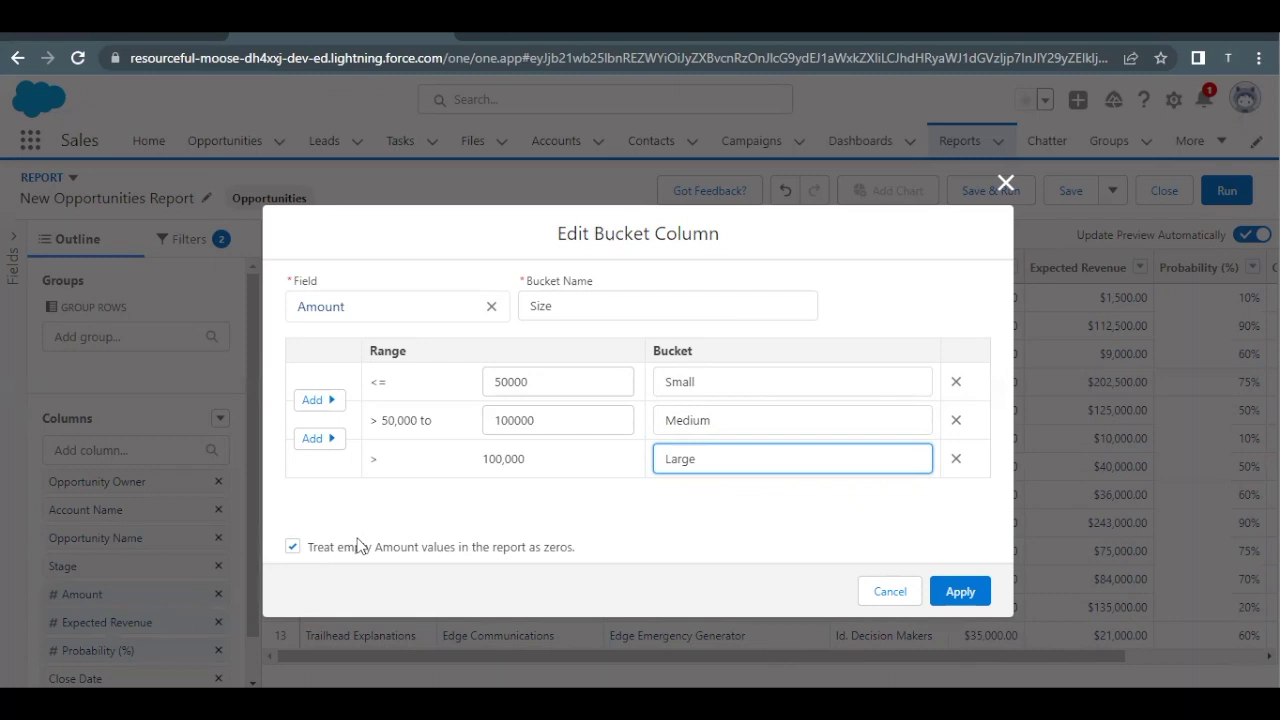
click(955, 592)
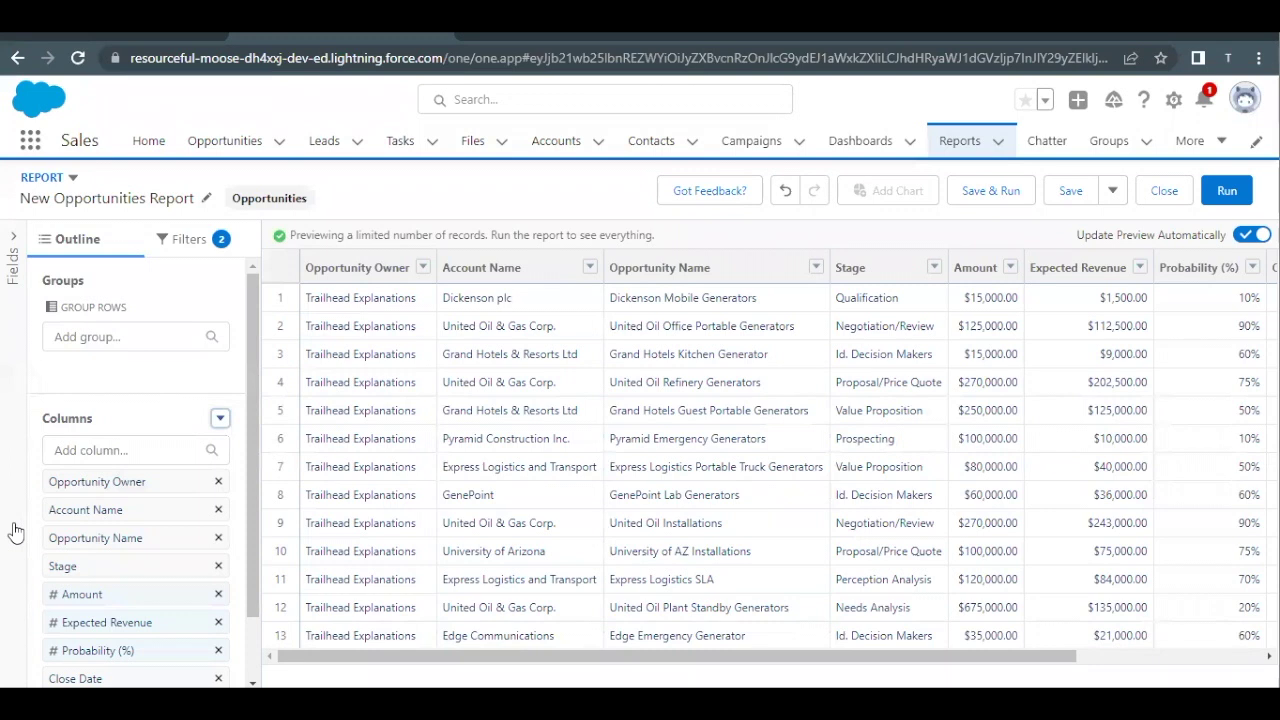
Check the new Size column against the Amount values in the report preview.
scroll(63, 563, down, 1)
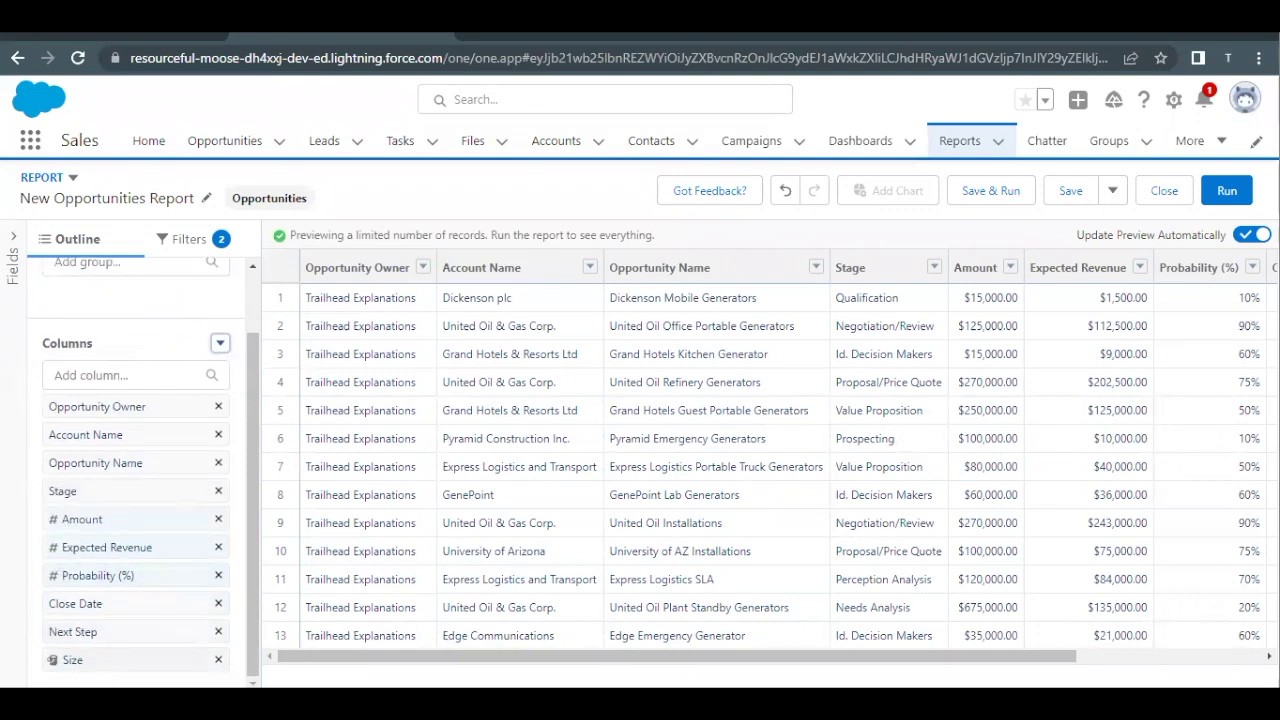
scroll(895, 372, right, 3)
scroll(895, 372, right, 1)
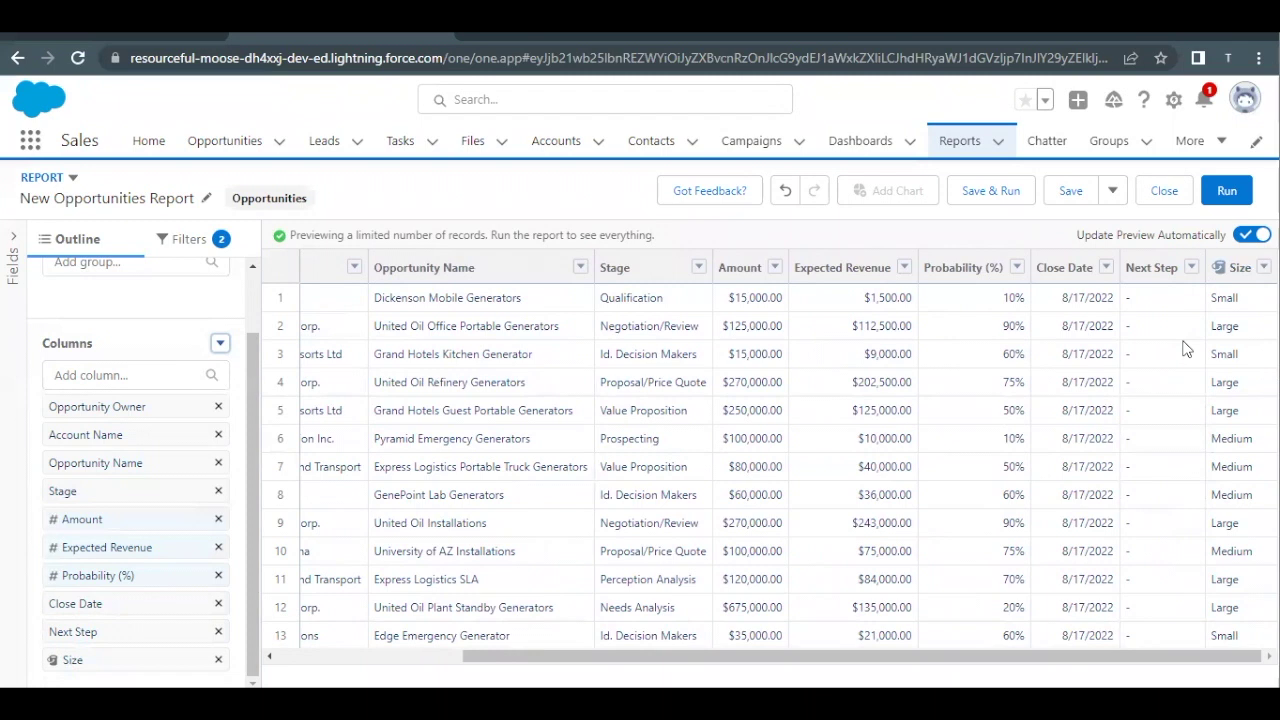
click(740, 304)
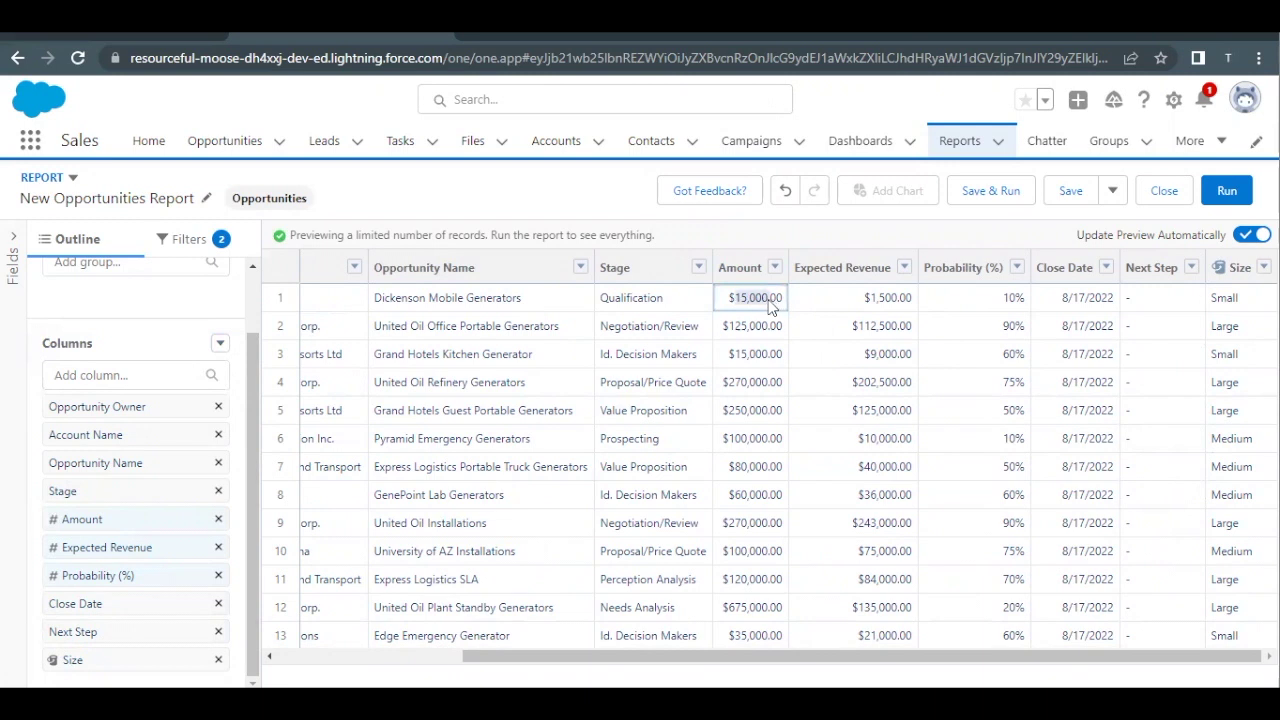
Read the Trailhead instructions on grouping the report by Opportunity Owner, Stage and Size.
click(147, 42)
scroll(221, 311, up, 3)
click(88, 34)
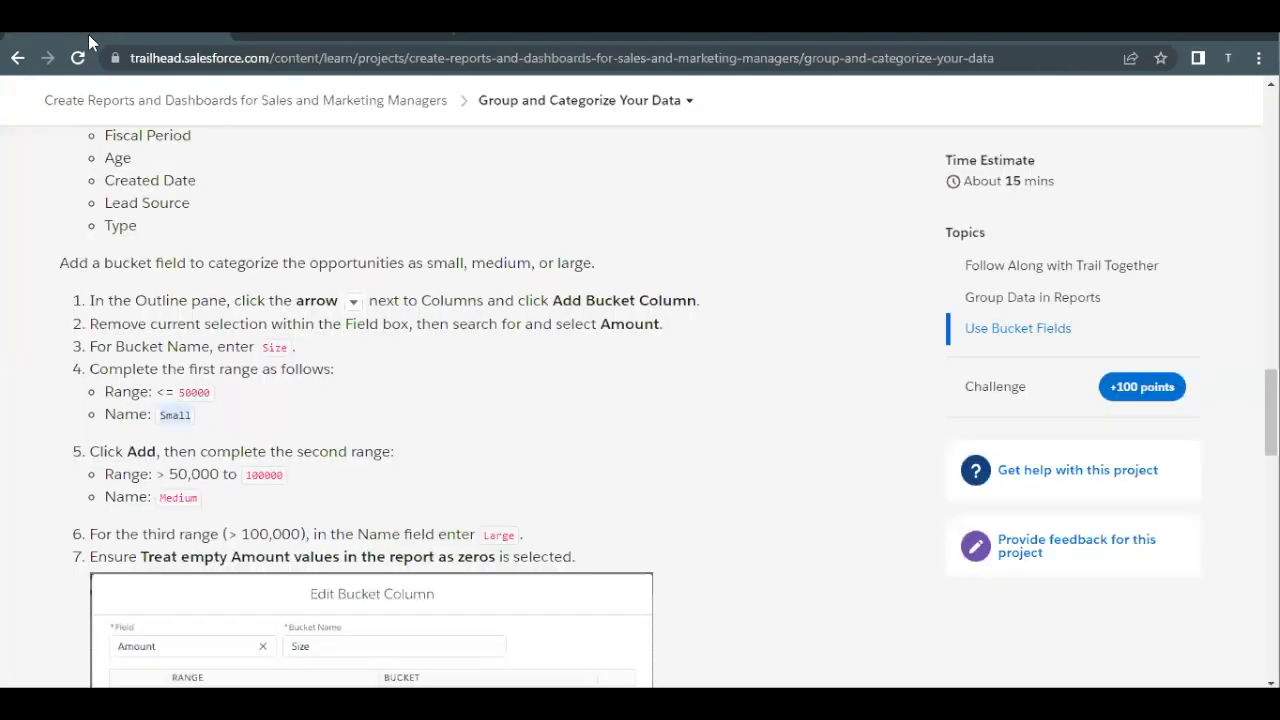
scroll(350, 296, down, 5)
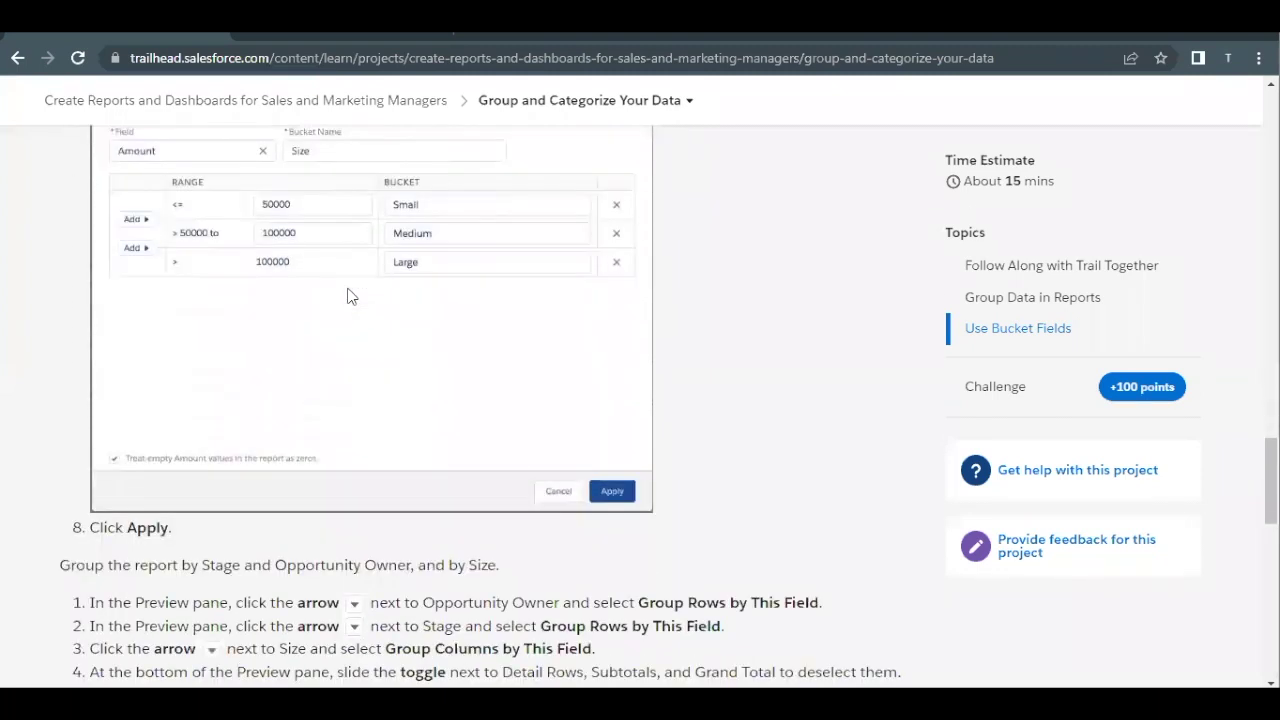
scroll(201, 438, down, 3)
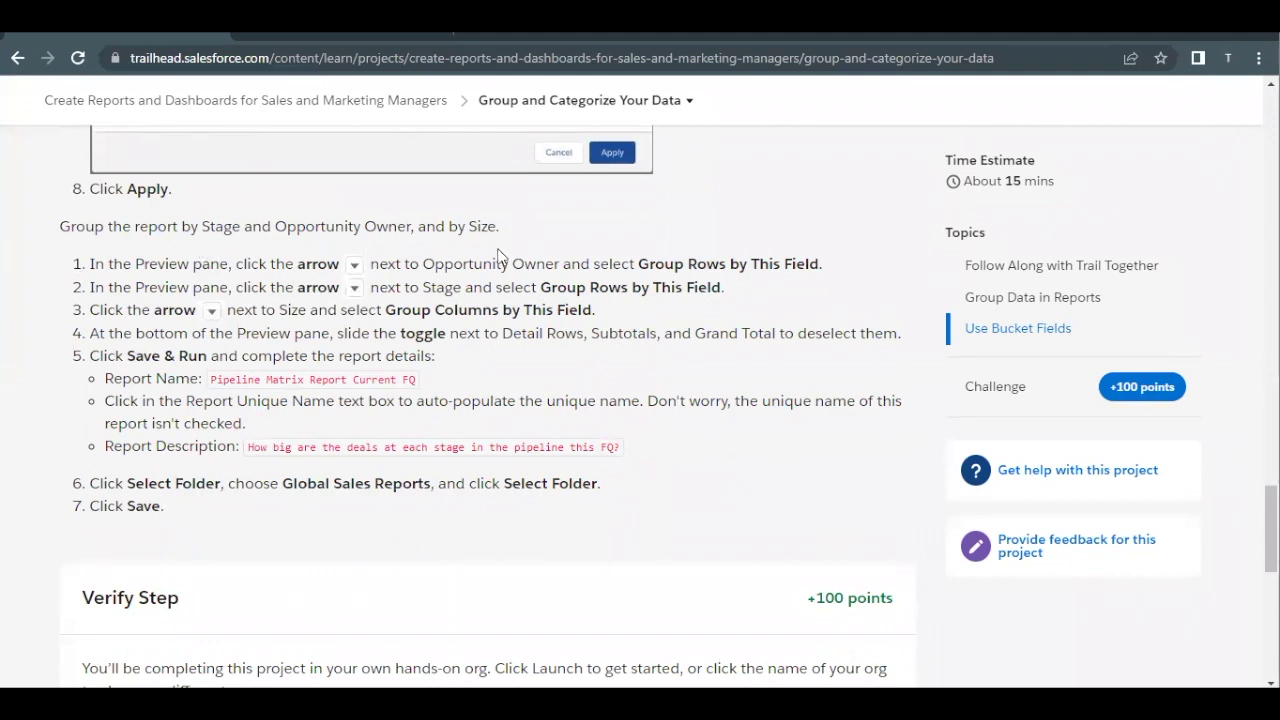
drag(500, 226, 470, 229)
drag(560, 265, 434, 265)
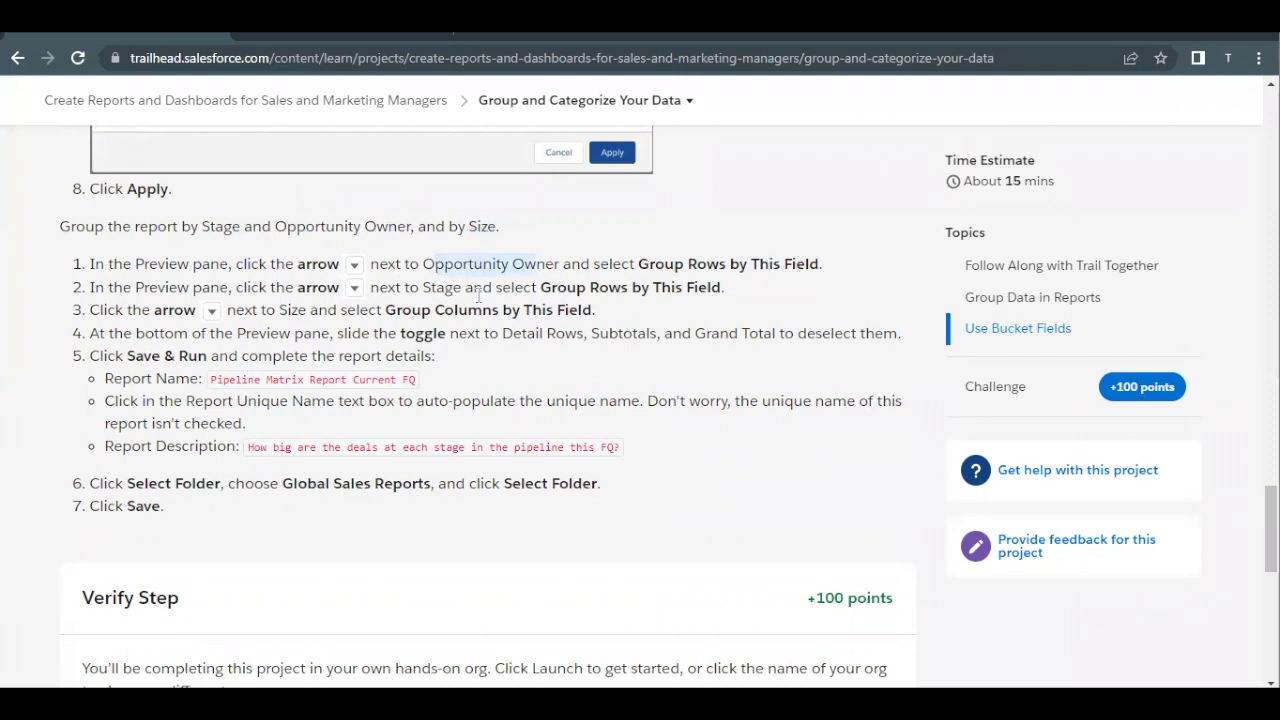
click(430, 292)
drag(441, 293, 383, 292)
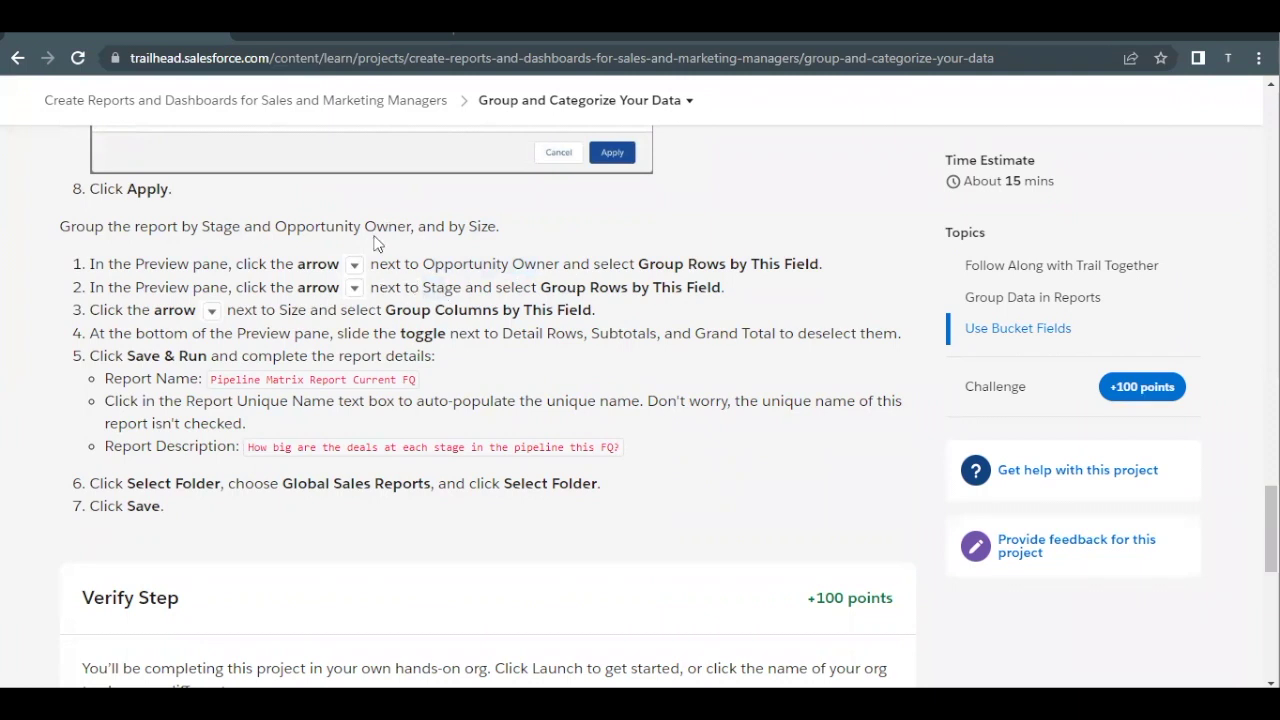
Back in the Salesforce report, group the rows by Opportunity Owner and then by Stage.
click(270, 36)
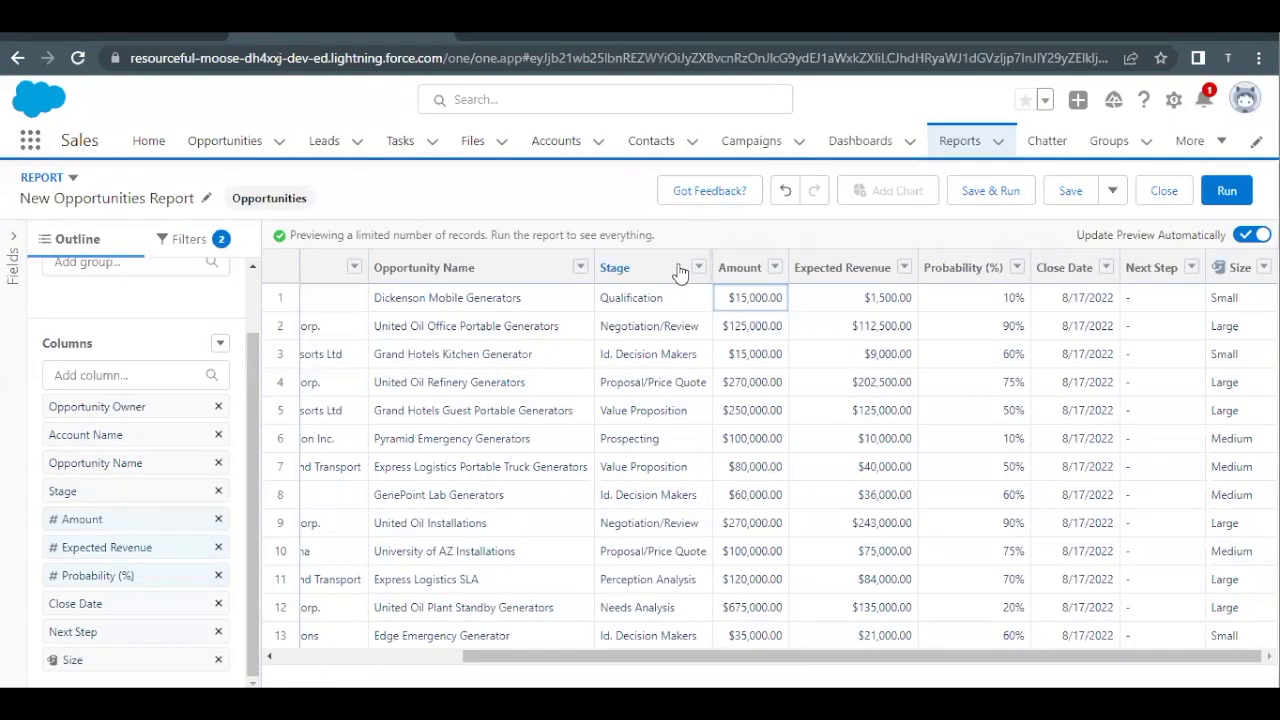
scroll(497, 280, left, 3)
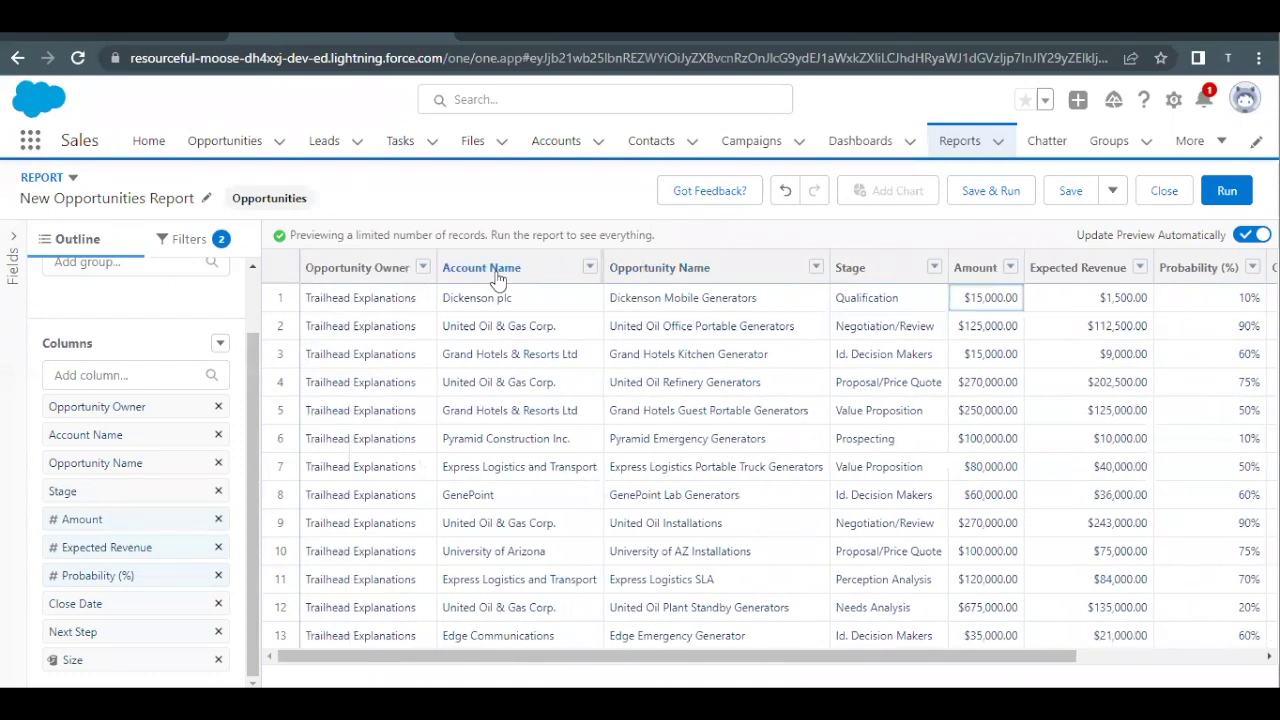
click(423, 268)
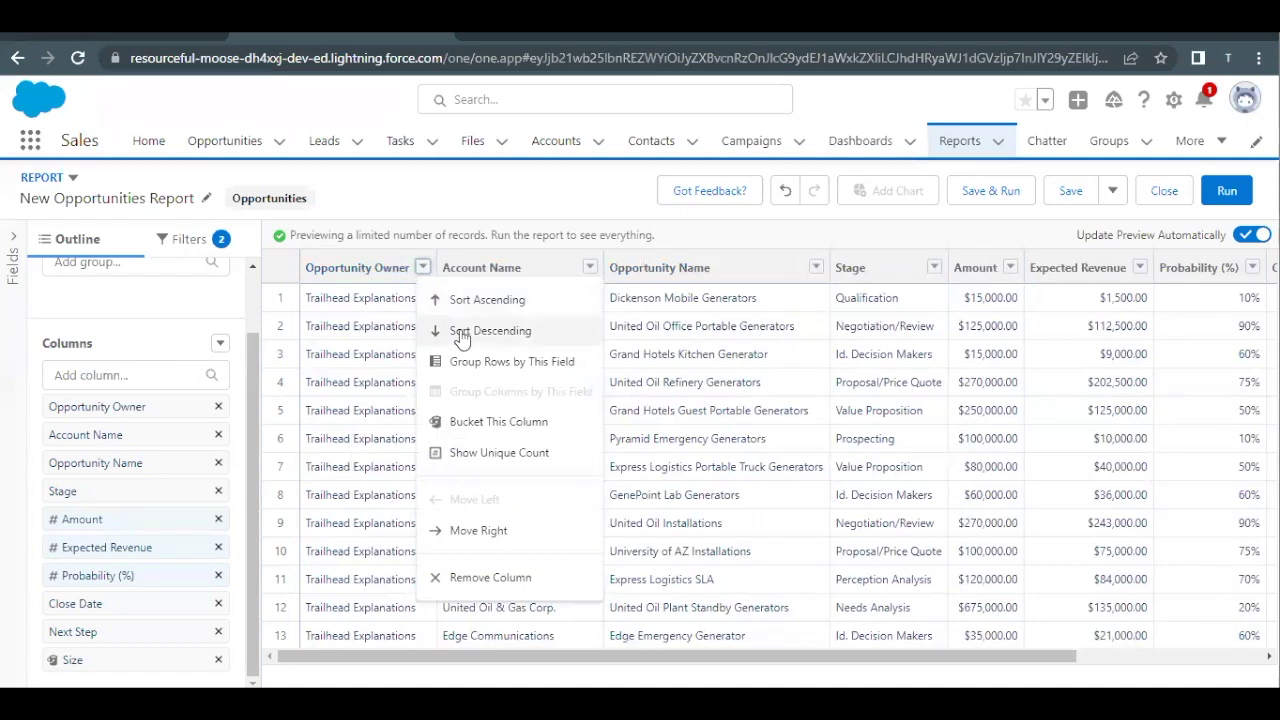
click(469, 364)
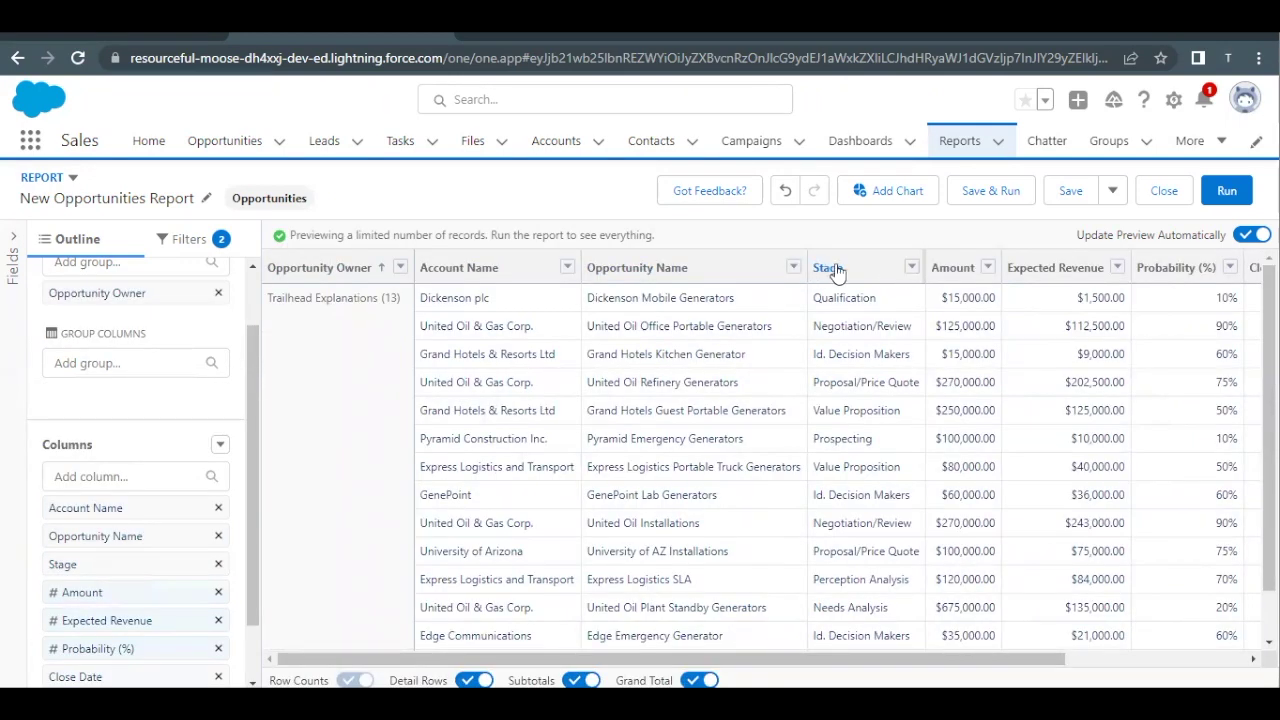
click(912, 268)
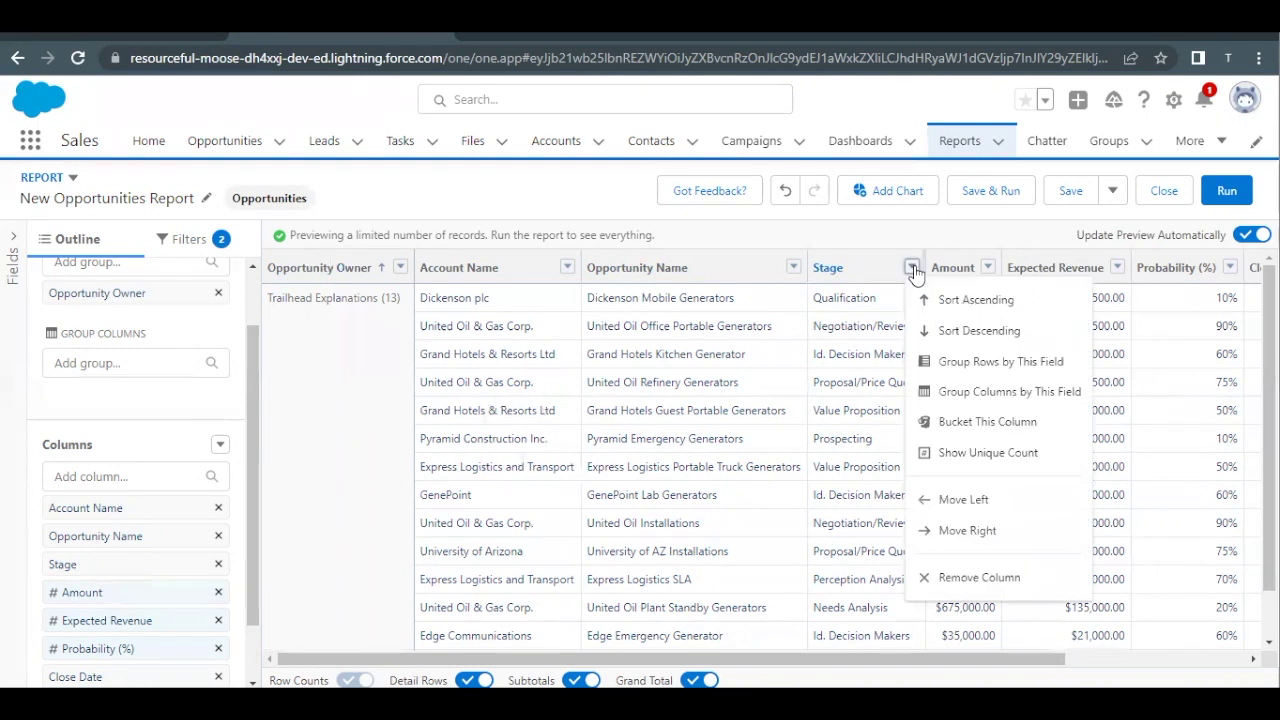
click(944, 364)
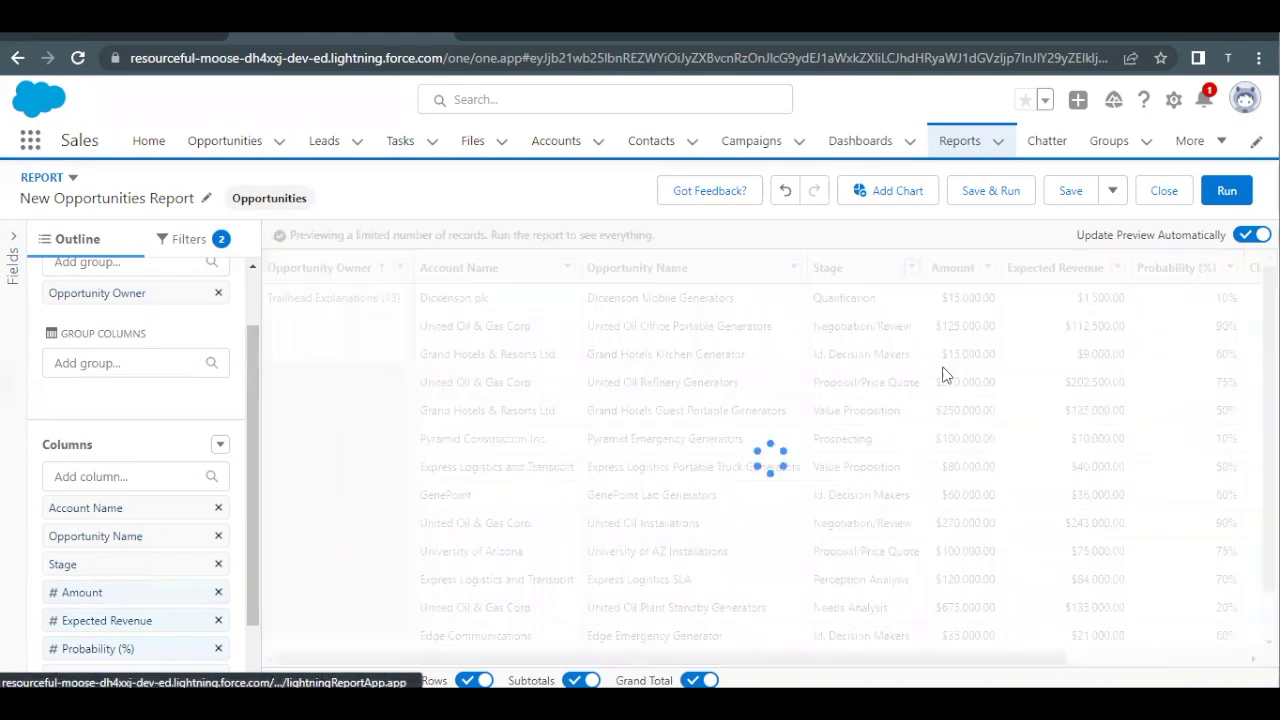
Following the next Trailhead instruction, group the report columns by the Size bucket field.
click(120, 36)
scroll(490, 362, down, 1)
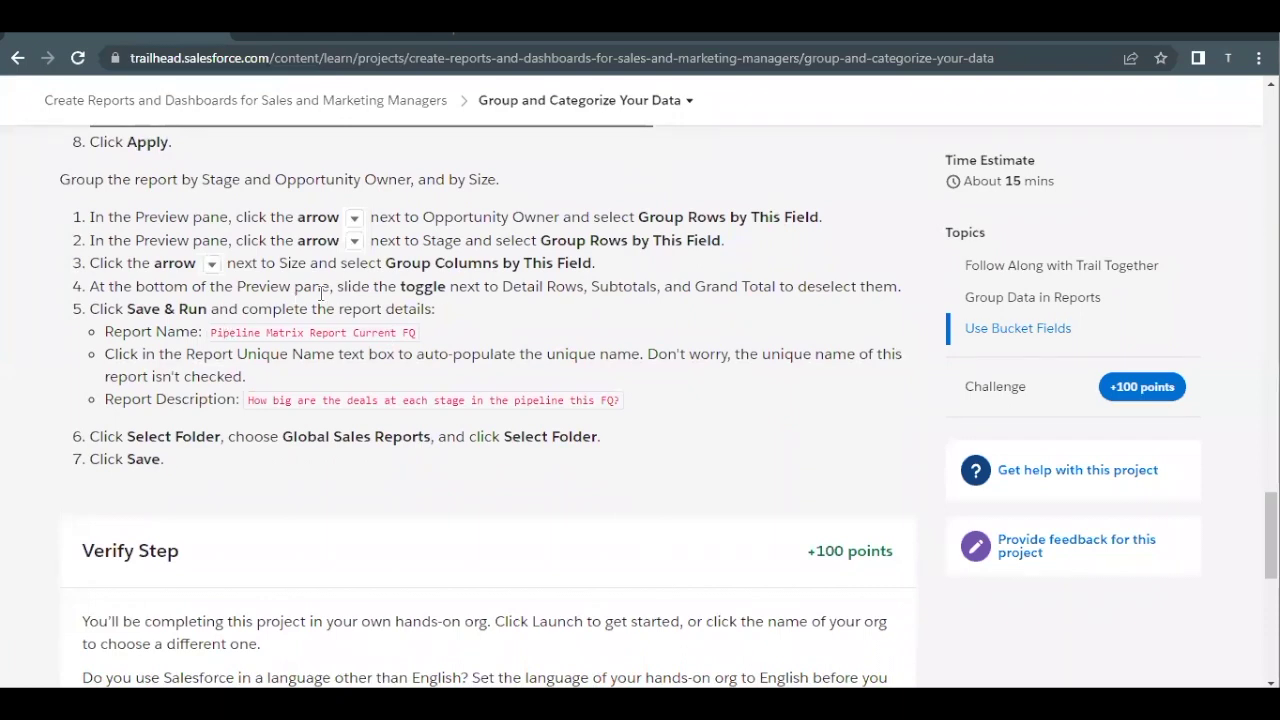
drag(227, 263, 516, 262)
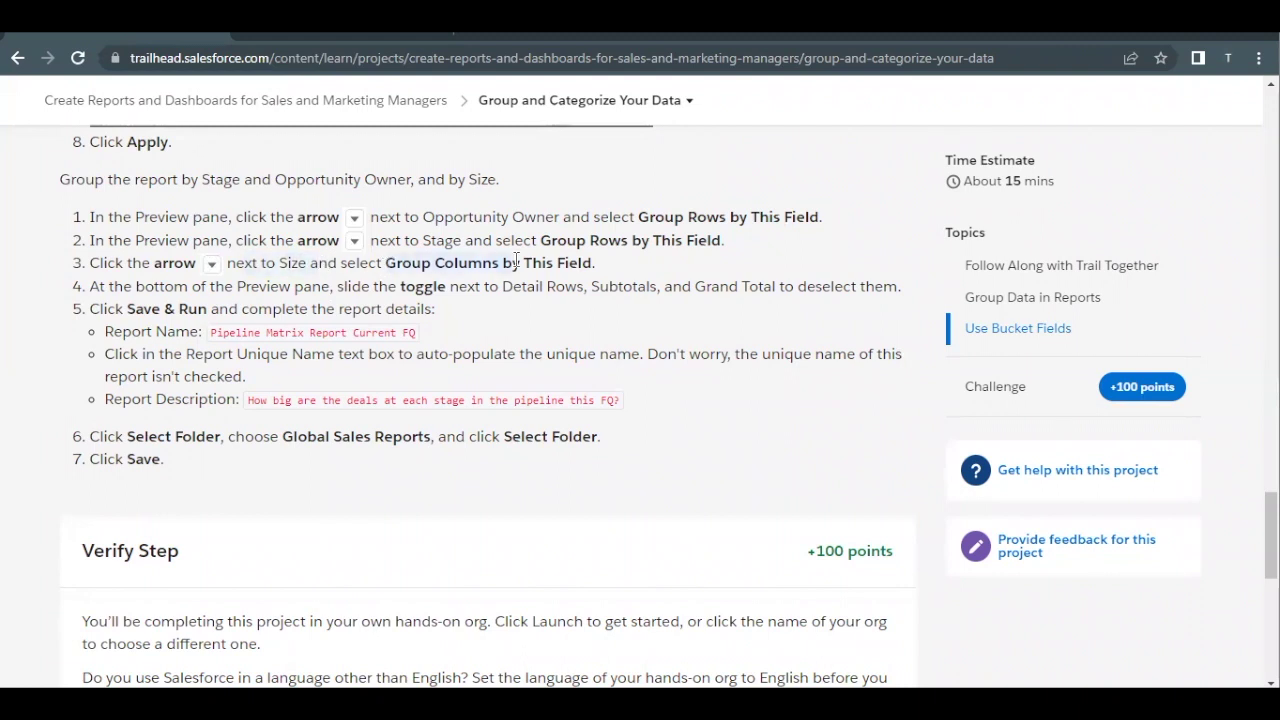
click(319, 34)
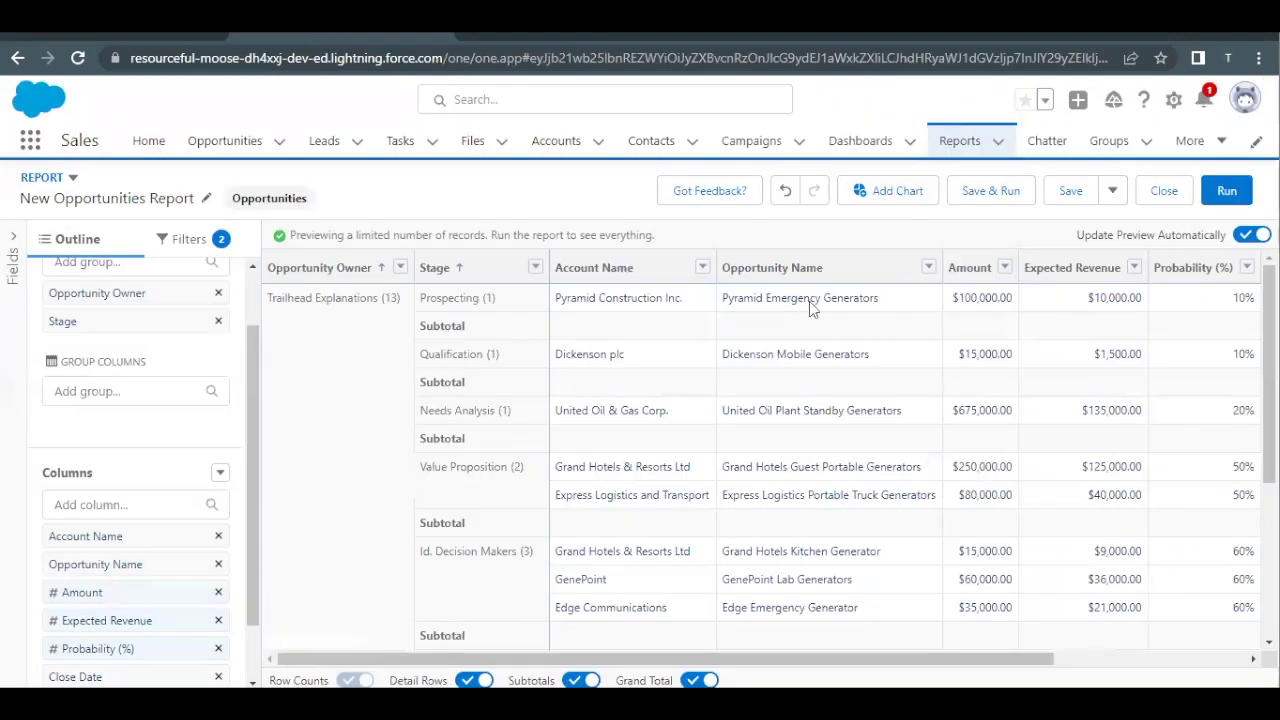
scroll(809, 301, right, 5)
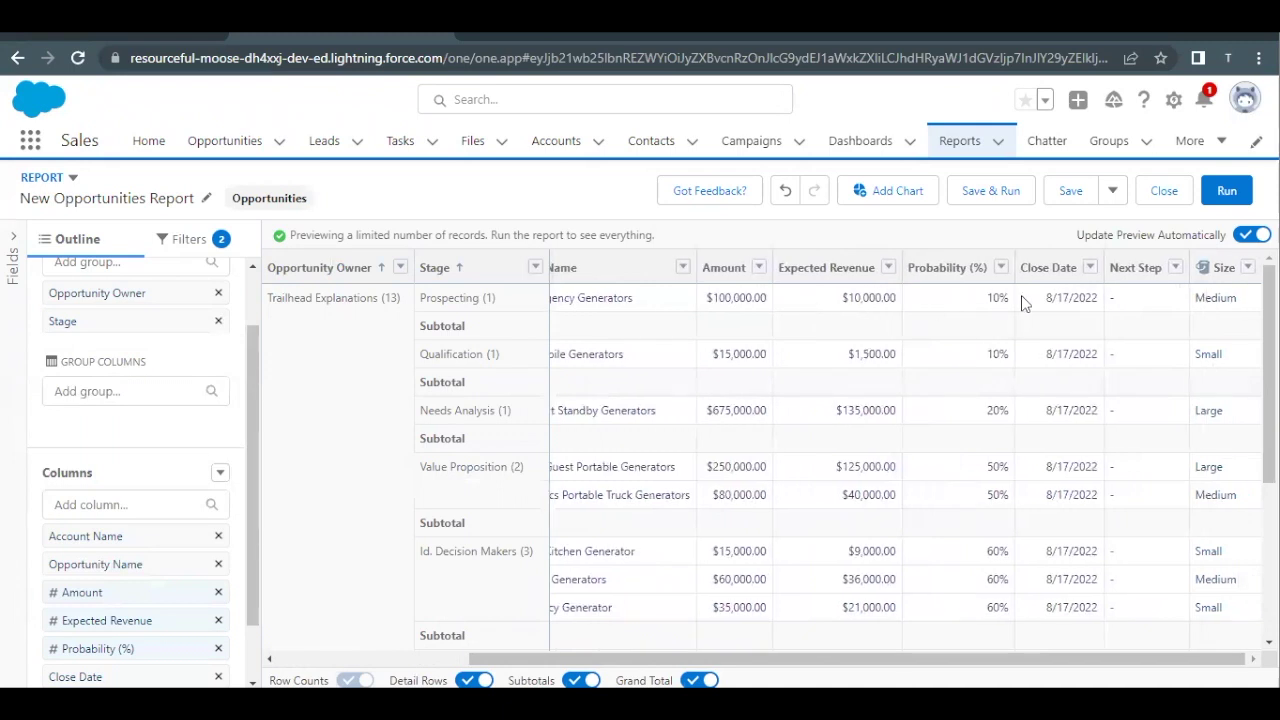
click(1247, 268)
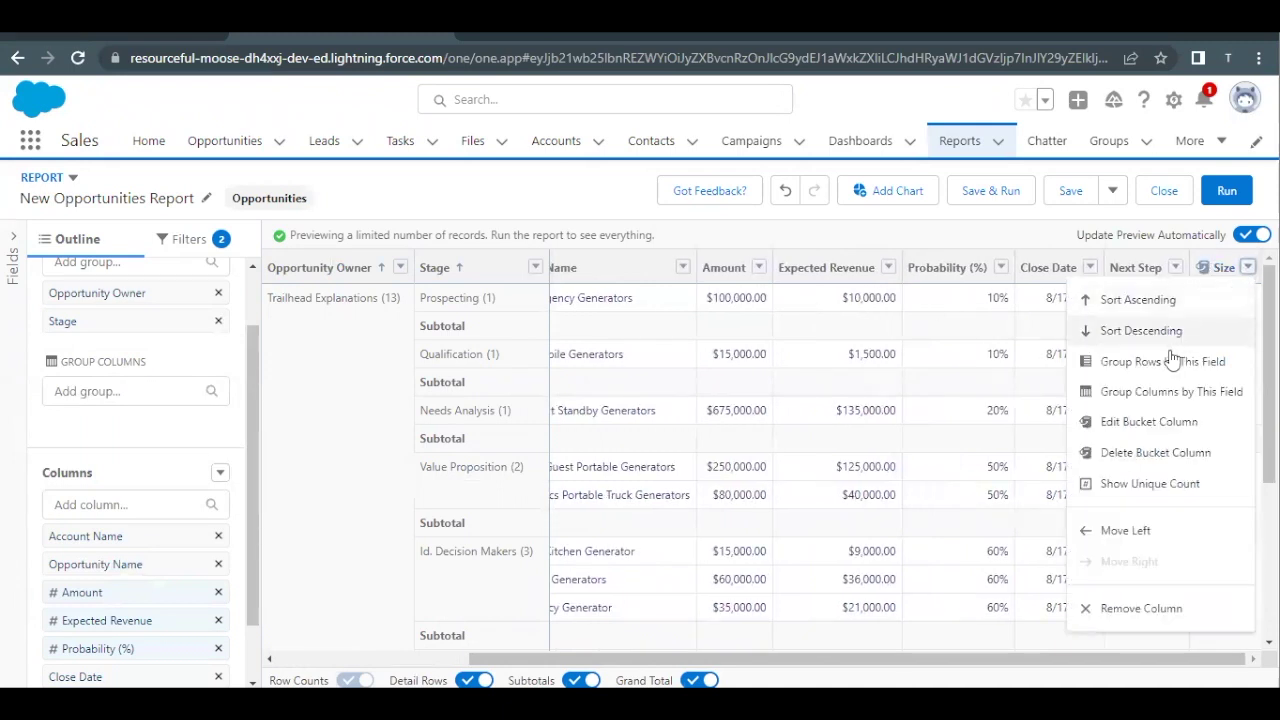
click(1138, 395)
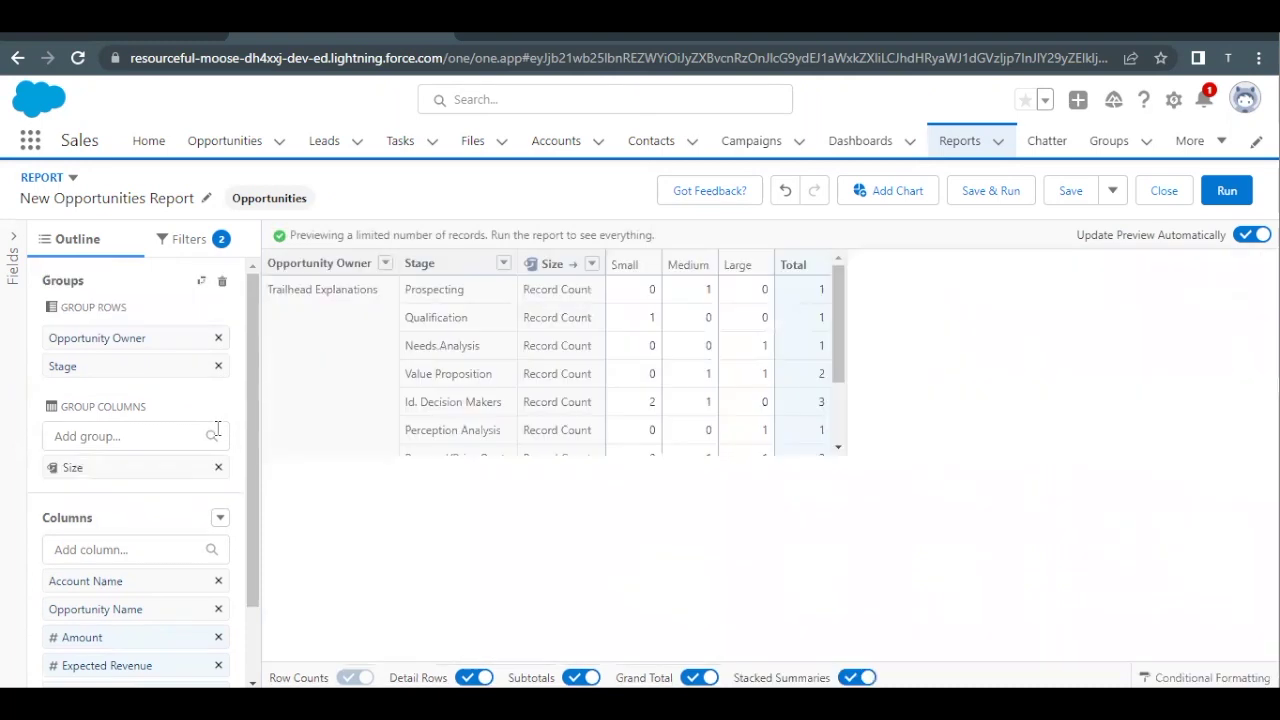
drag(143, 310, 66, 308)
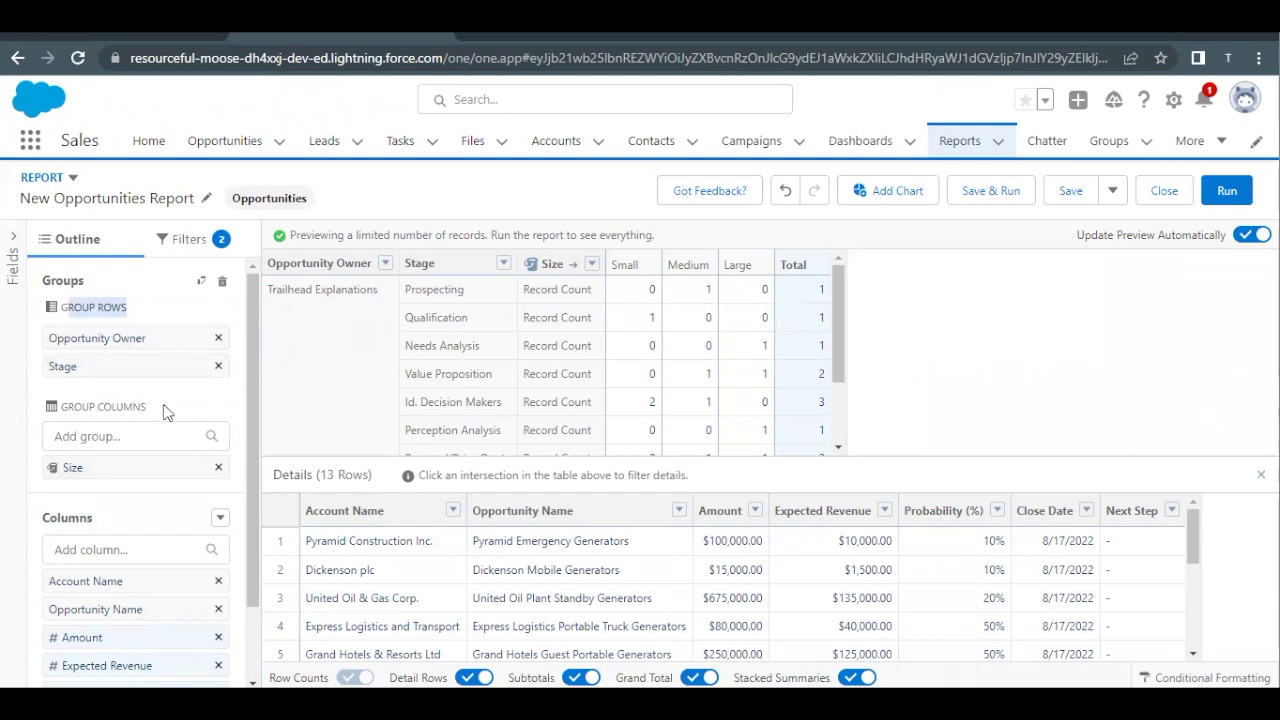
Turn off Detail Rows, Subtotals and Grand Total for the report, as instructed in Trailhead.
click(156, 40)
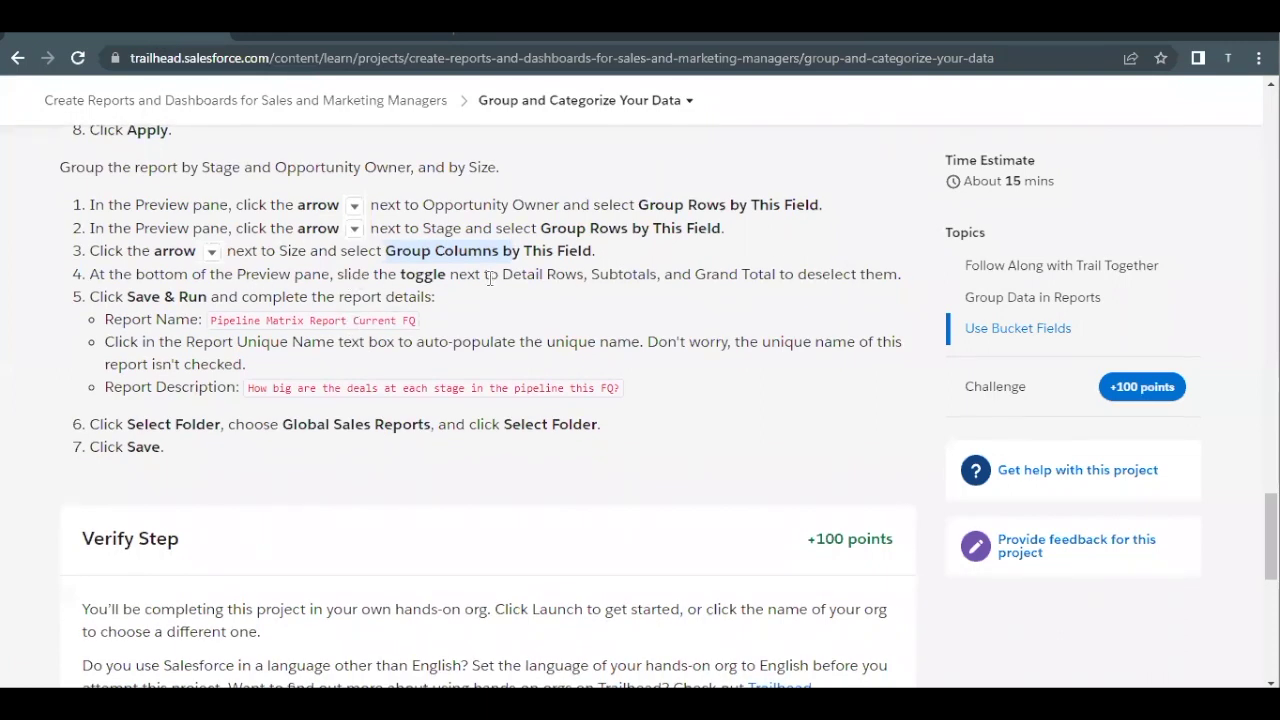
drag(508, 278, 707, 277)
click(302, 36)
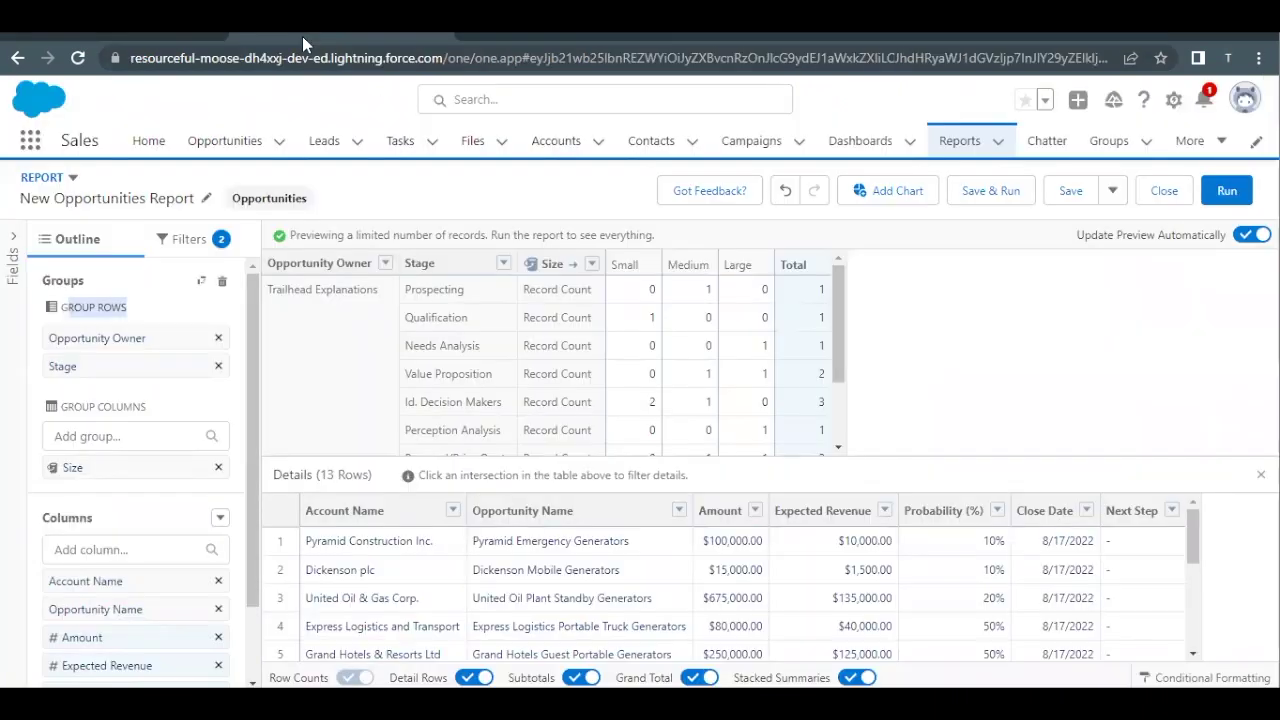
click(485, 607)
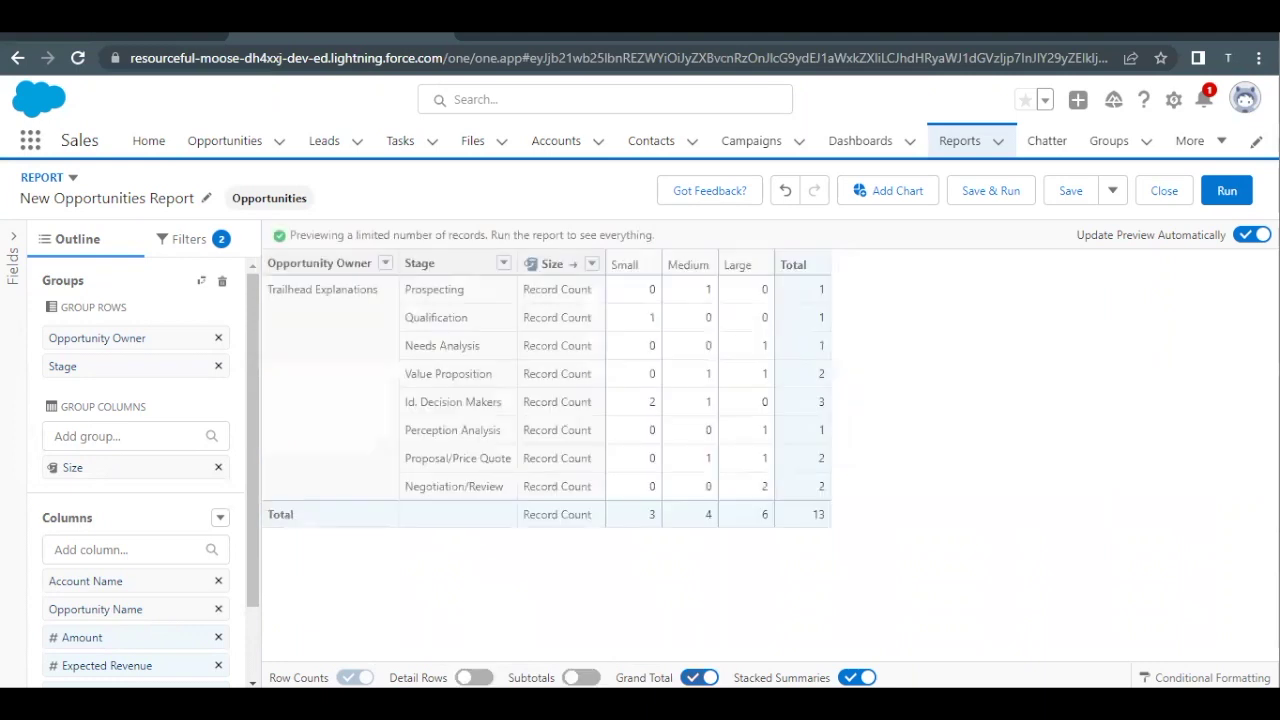
click(699, 677)
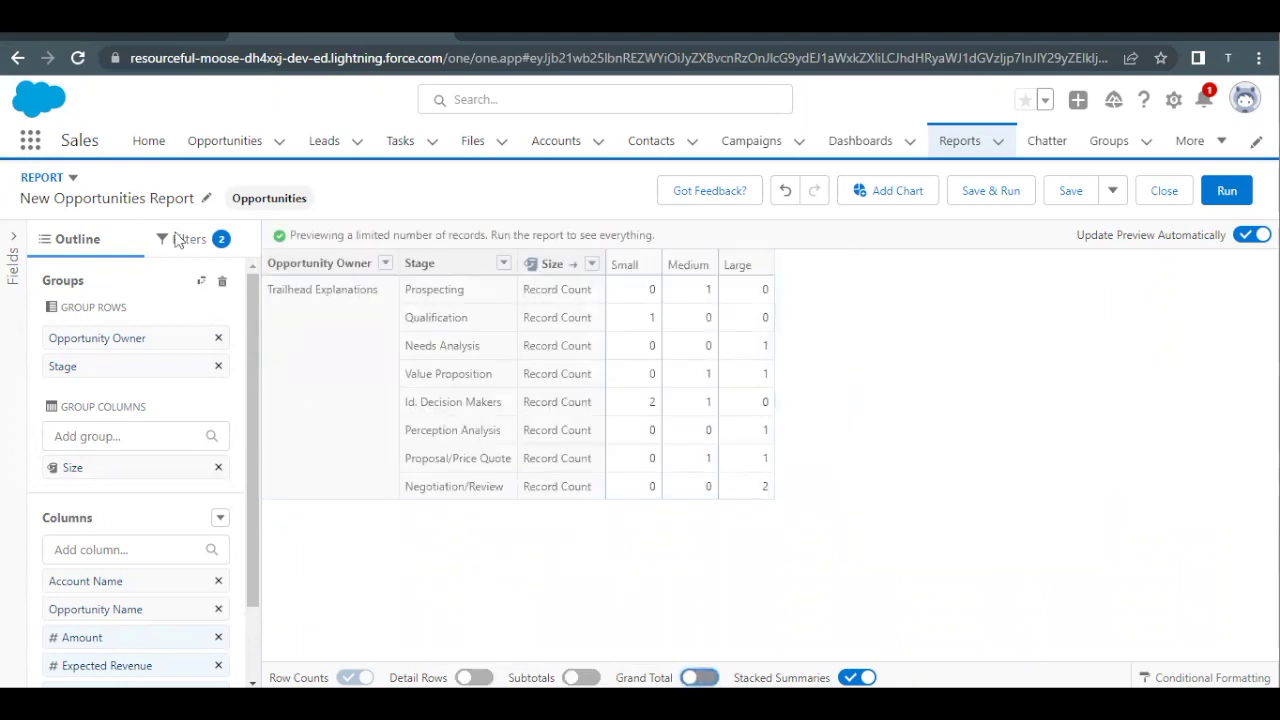
Start saving and running the report with the Trailhead name Pipeline Matrix Report Current FQ, and let its unique name fill in automatically.
click(94, 36)
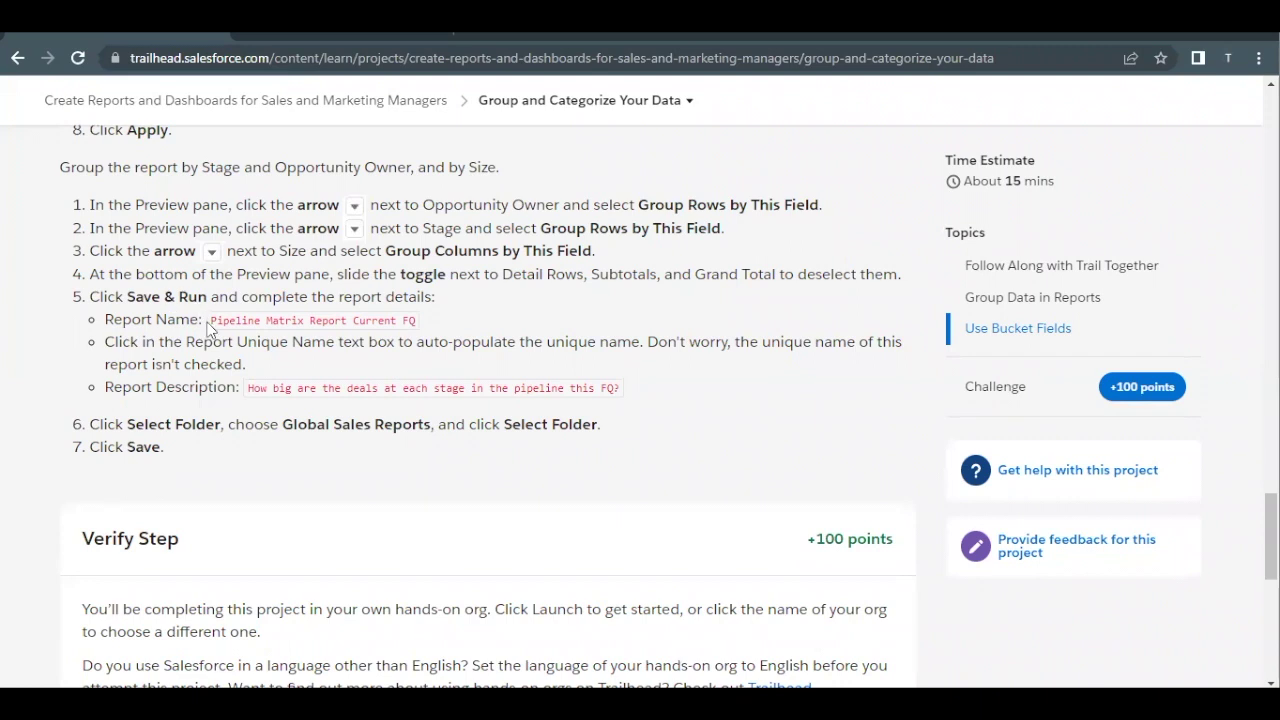
drag(213, 320, 388, 316)
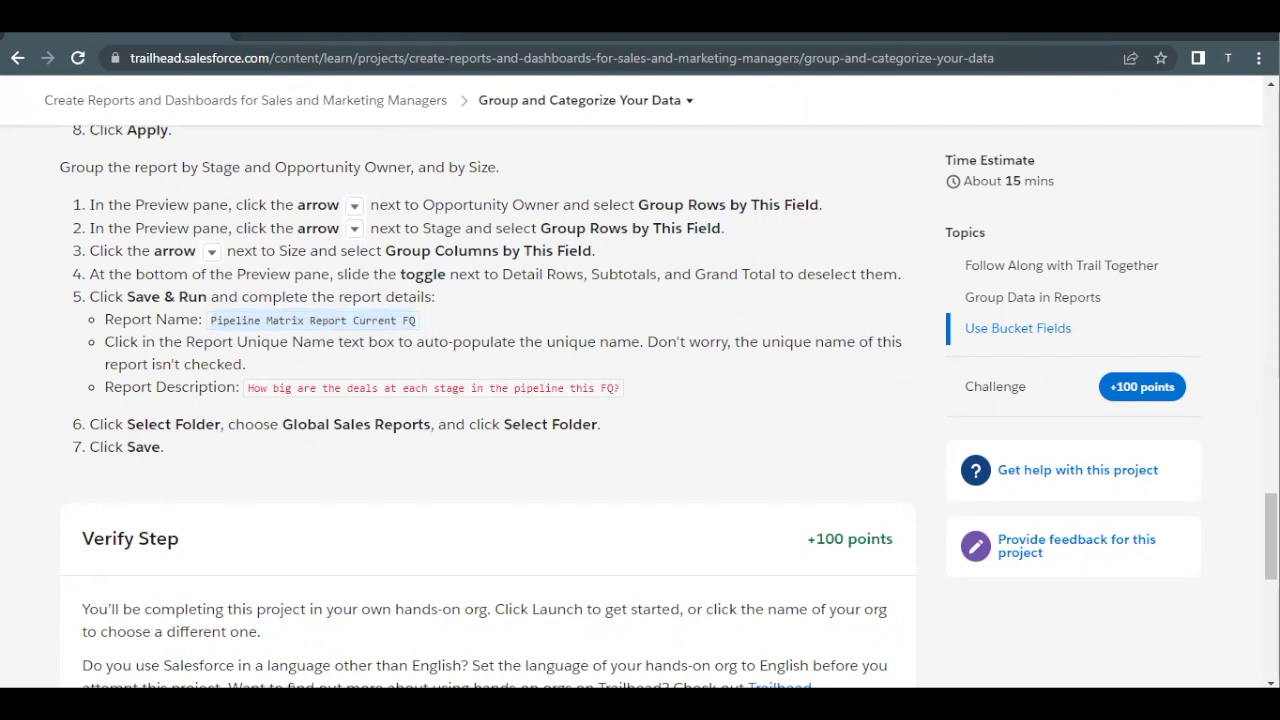
click(331, 36)
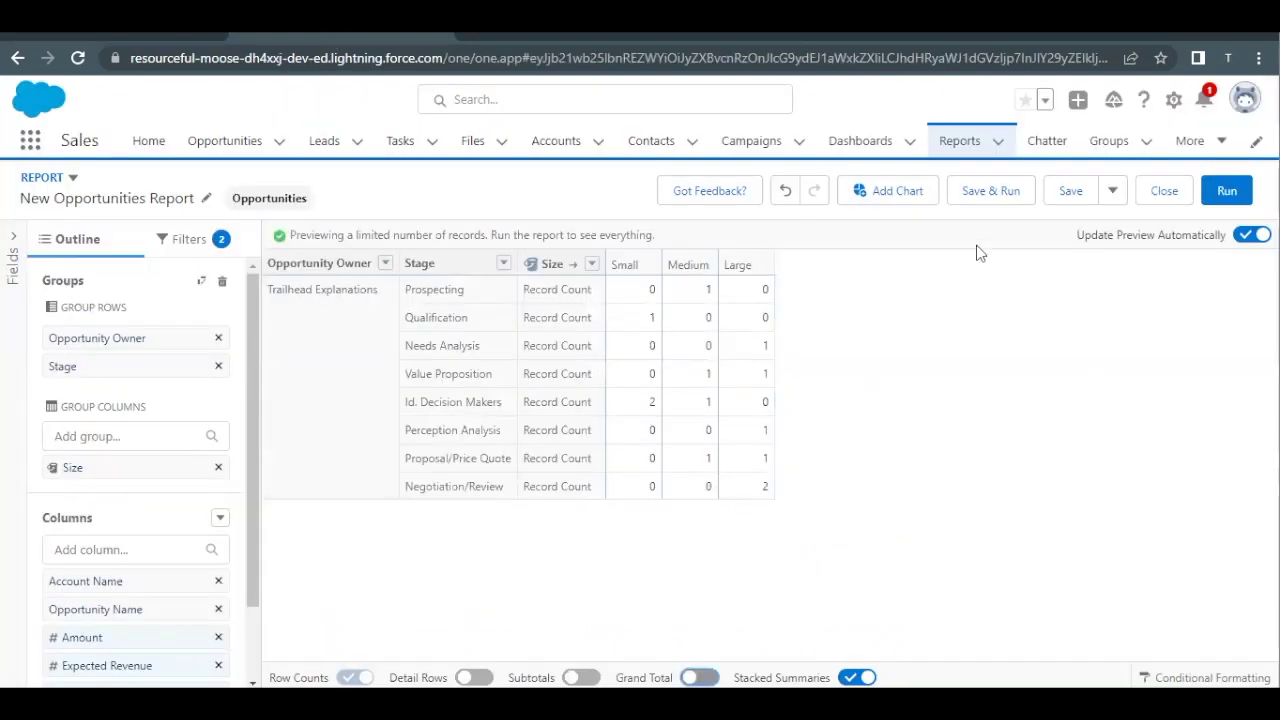
click(988, 198)
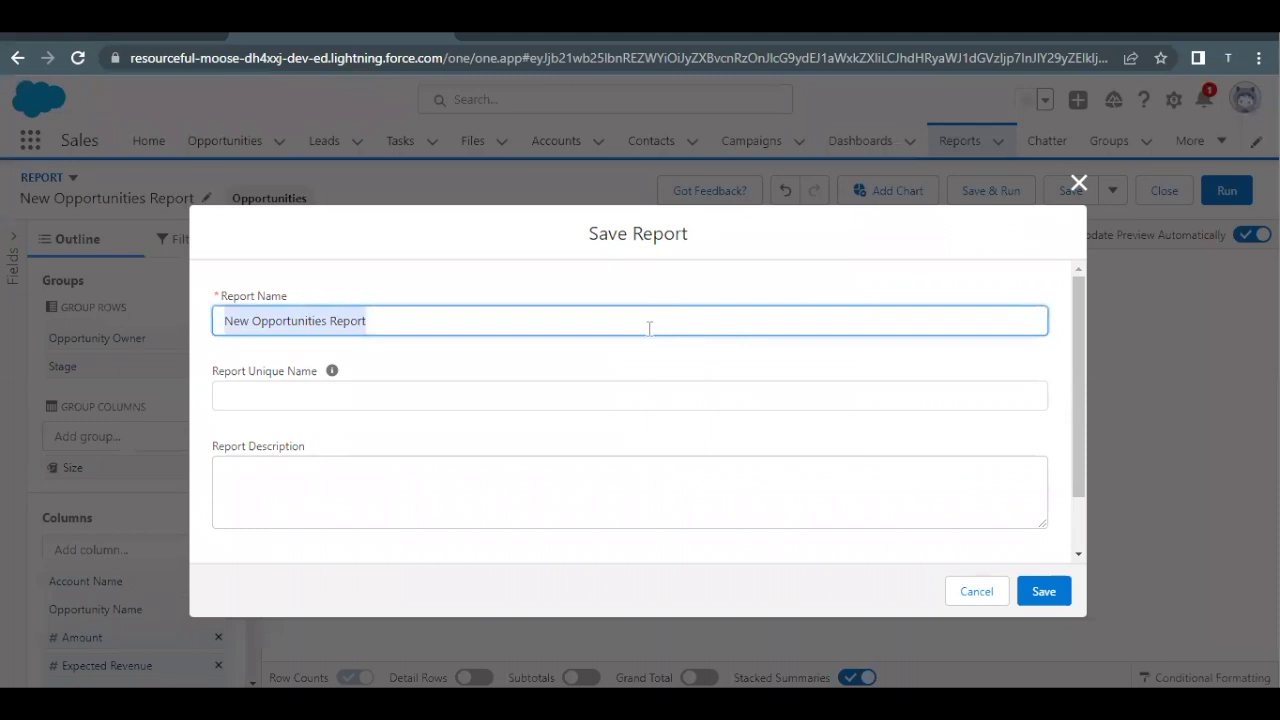
text(Pipeline Matrix Report Current FQ)
click(281, 394)
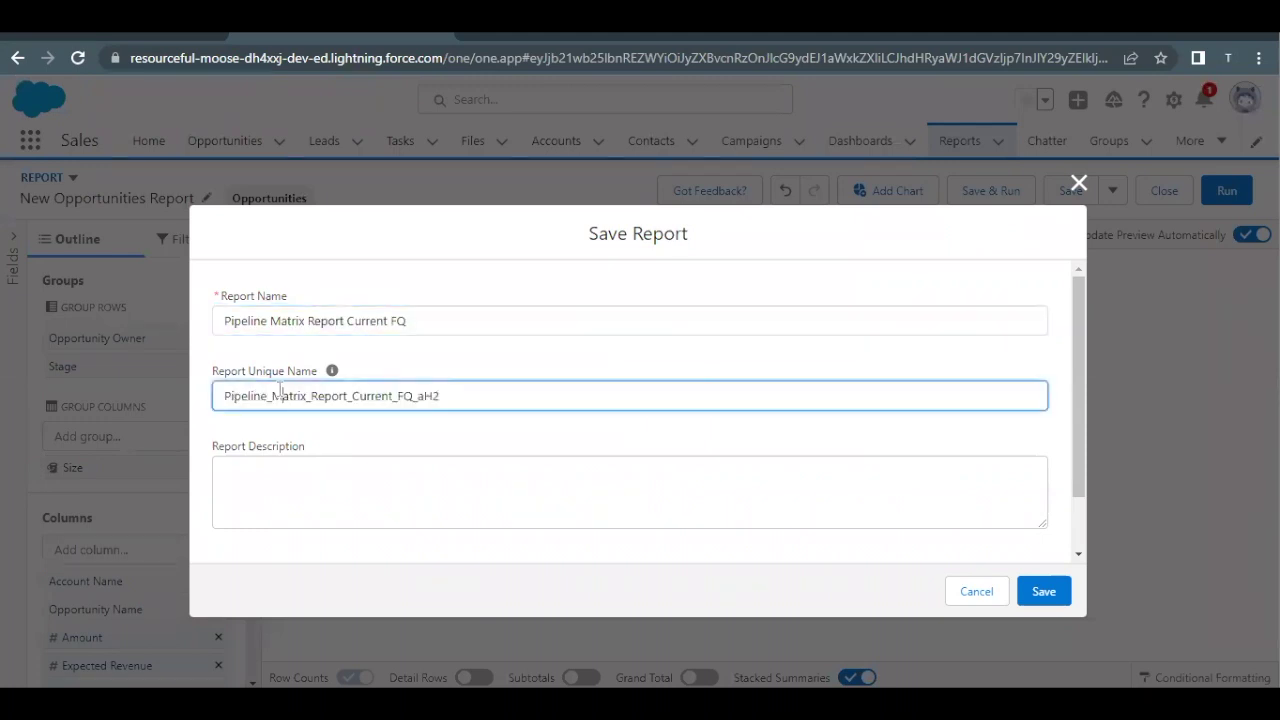
Copy the report description from the Trailhead instructions and enter "How big are the deals at each stage in the pipeline this FQ?" in the Salesforce report.
click(122, 34)
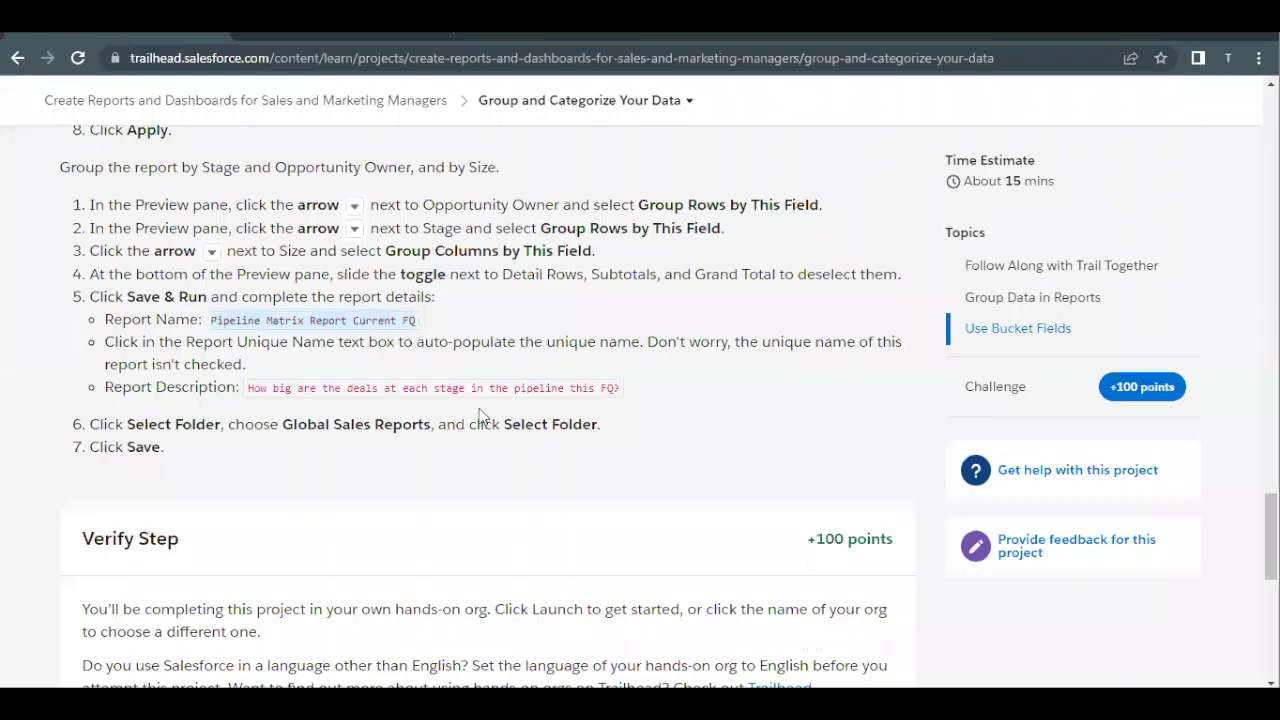
drag(248, 388, 556, 388)
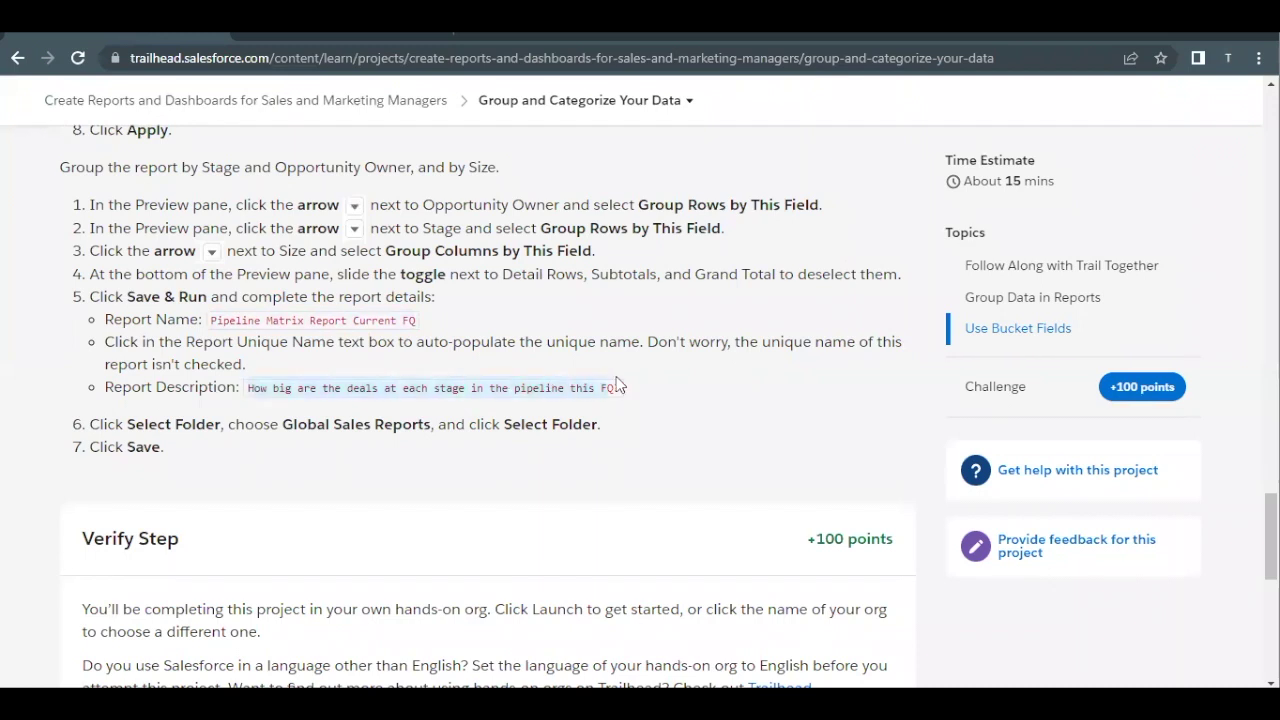
click(289, 38)
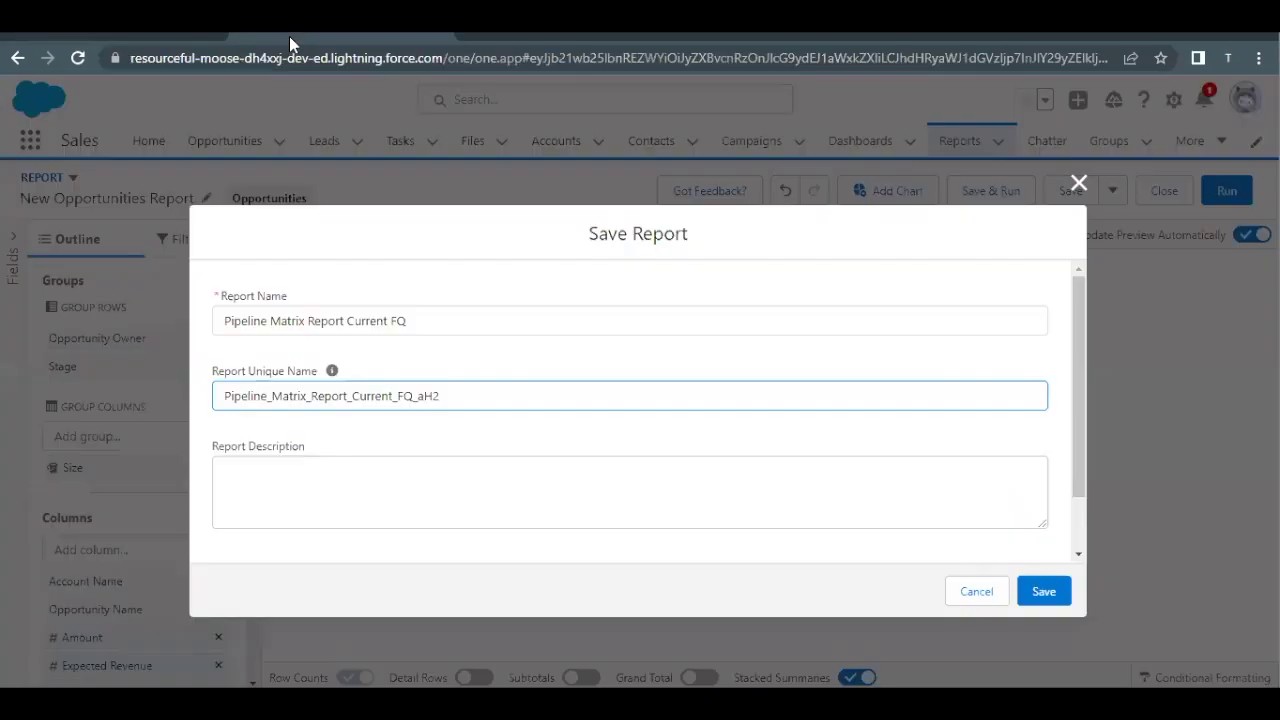
click(297, 512)
text(How big are the deals at each stage in the pipeline this FQ?)
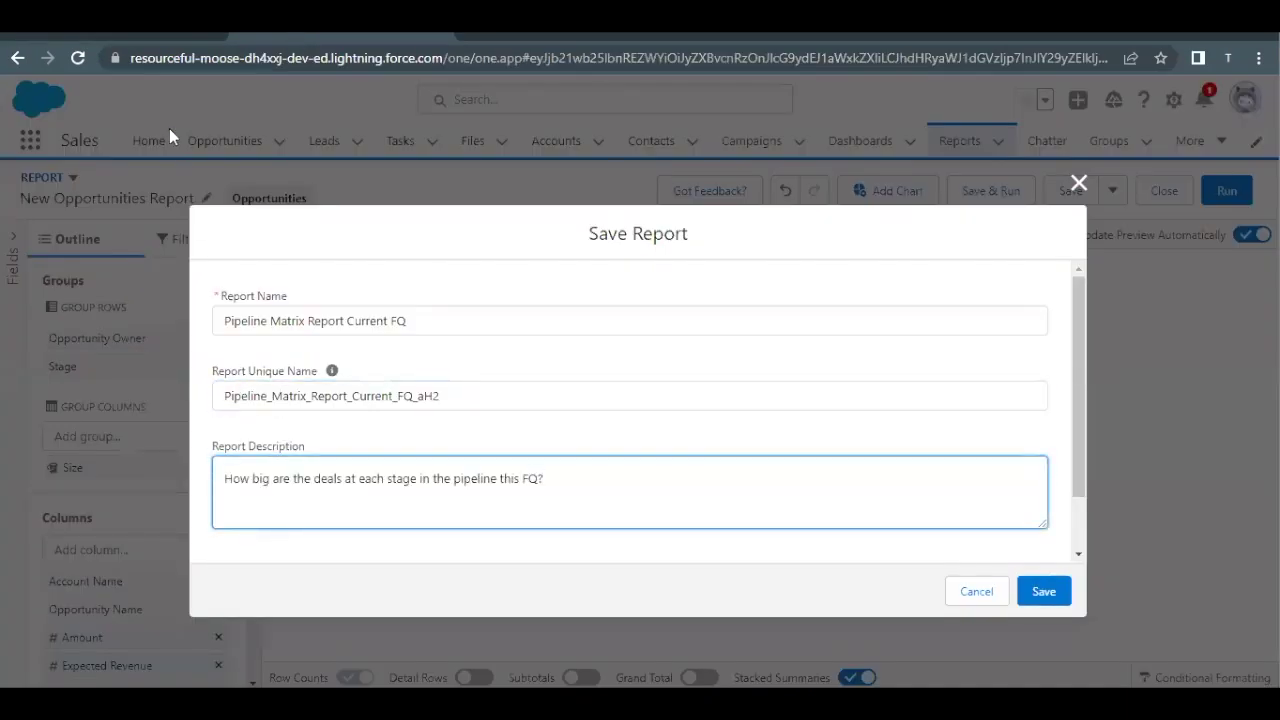
Following the next Trailhead instruction, choose Global Sales Reports as the folder for the Salesforce report and save it.
click(108, 47)
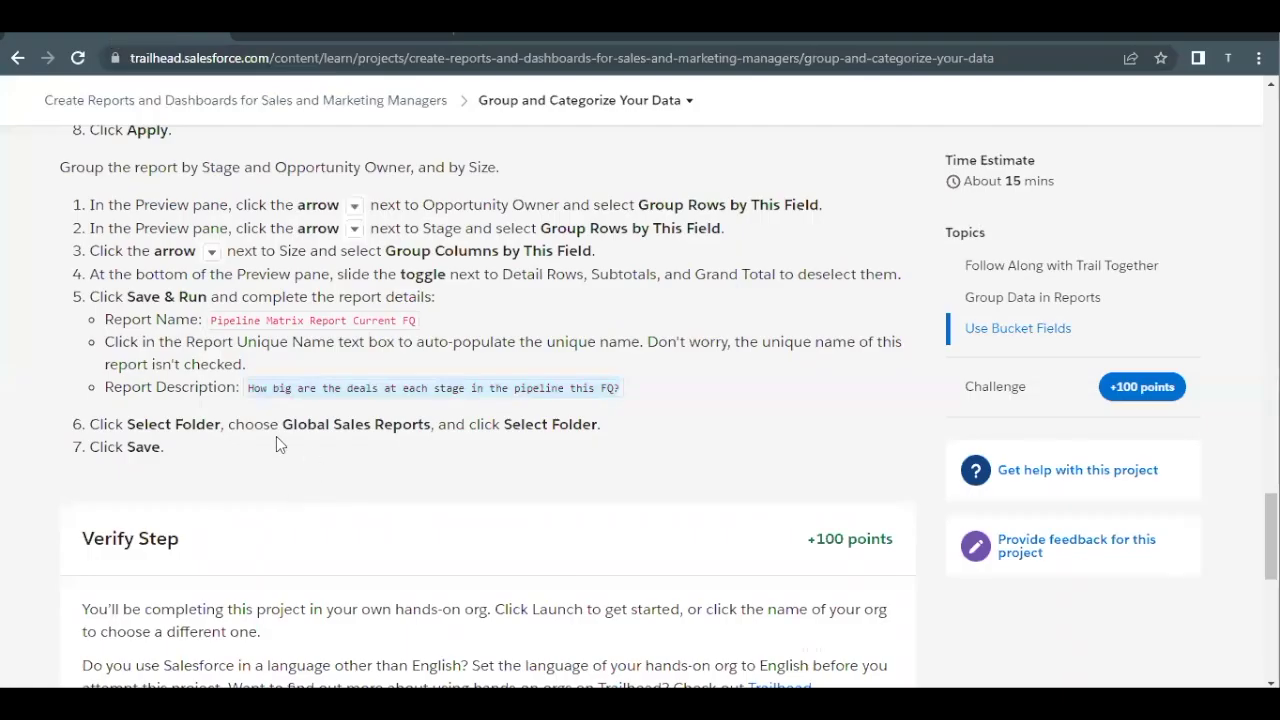
drag(278, 428, 432, 428)
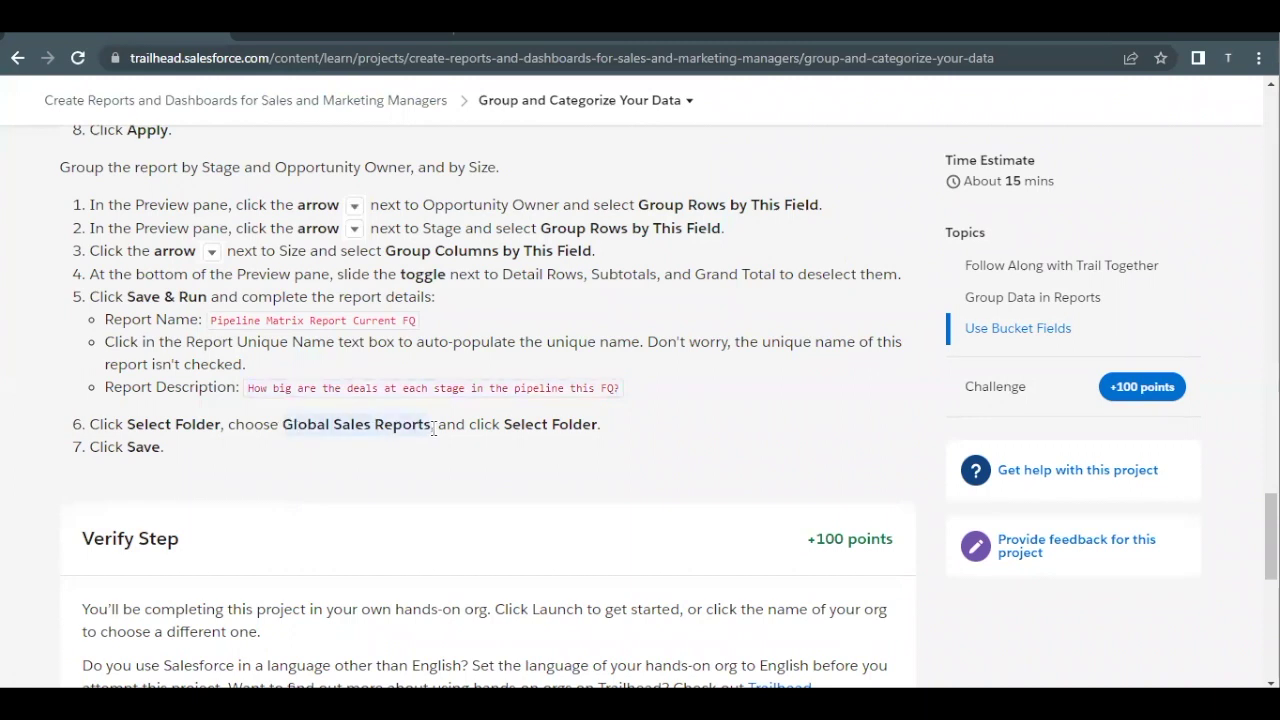
click(302, 40)
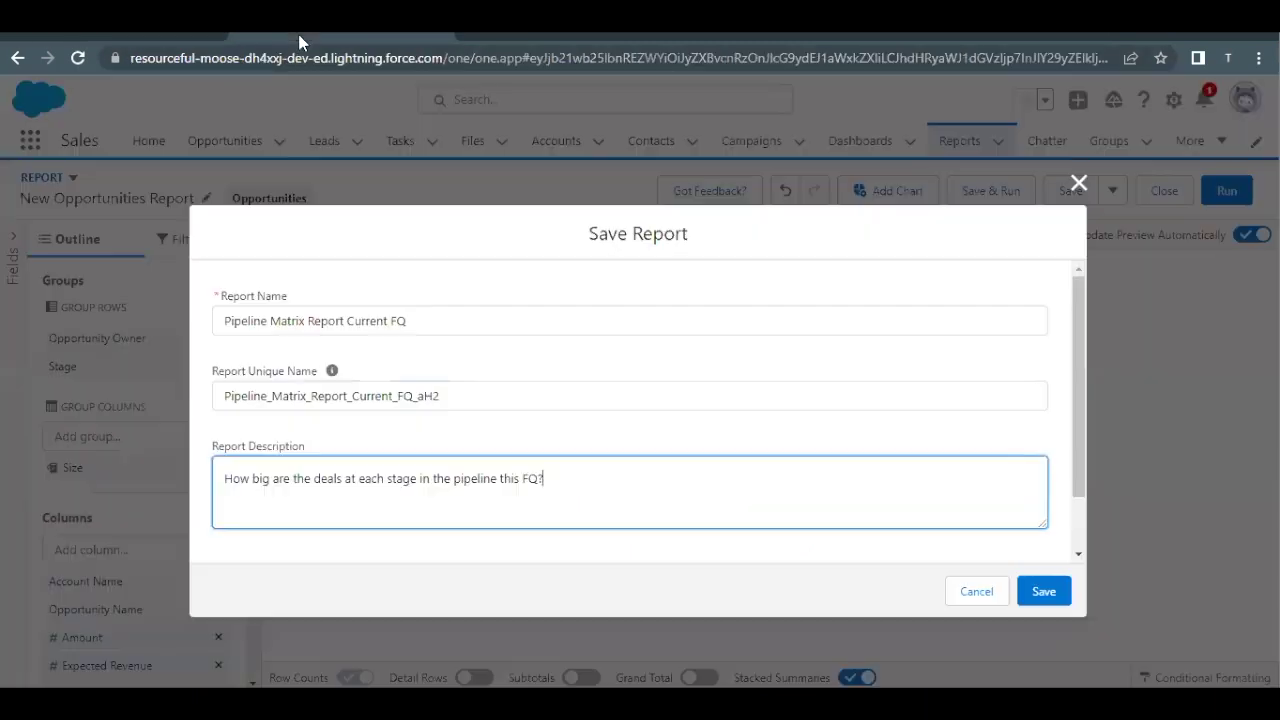
scroll(244, 403, down, 1)
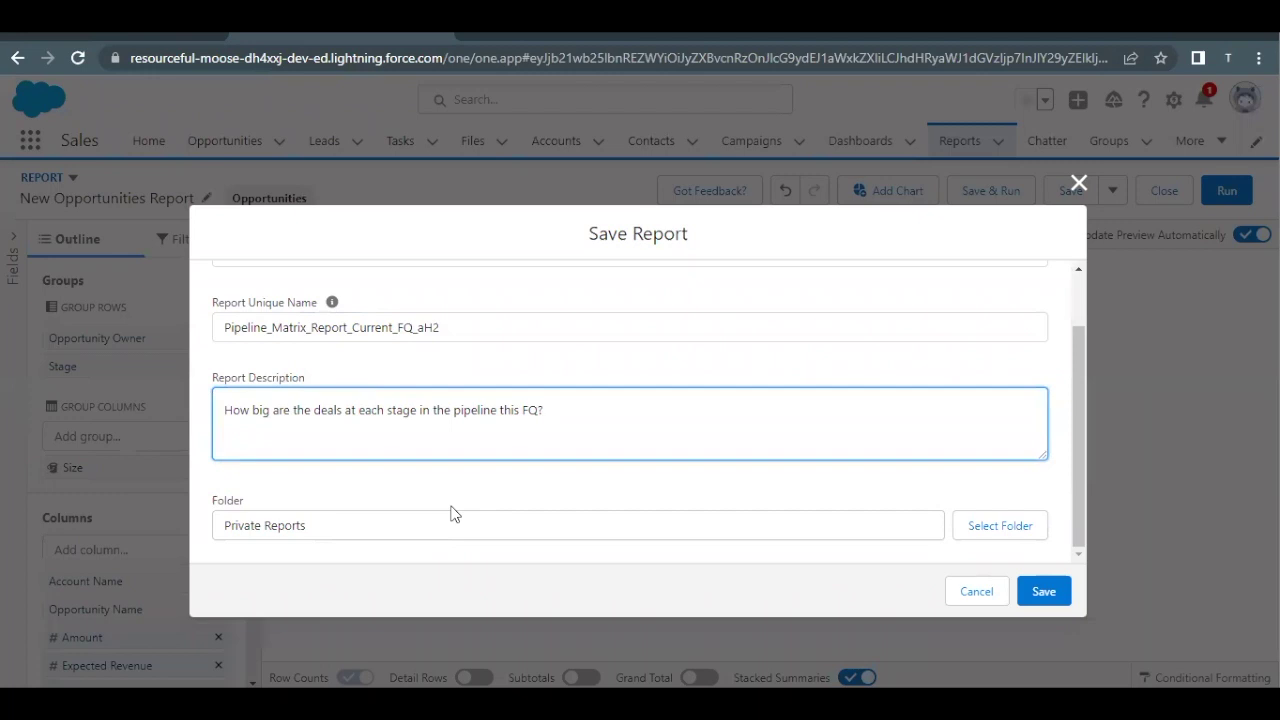
click(999, 530)
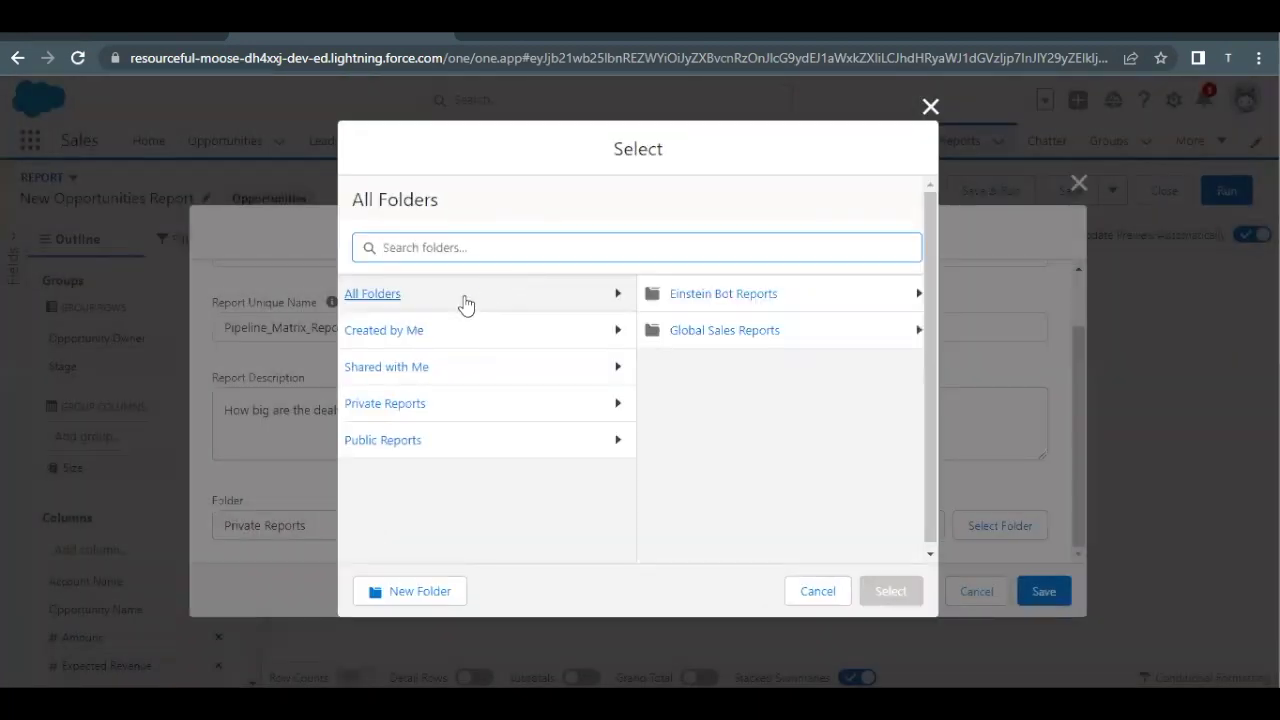
click(708, 332)
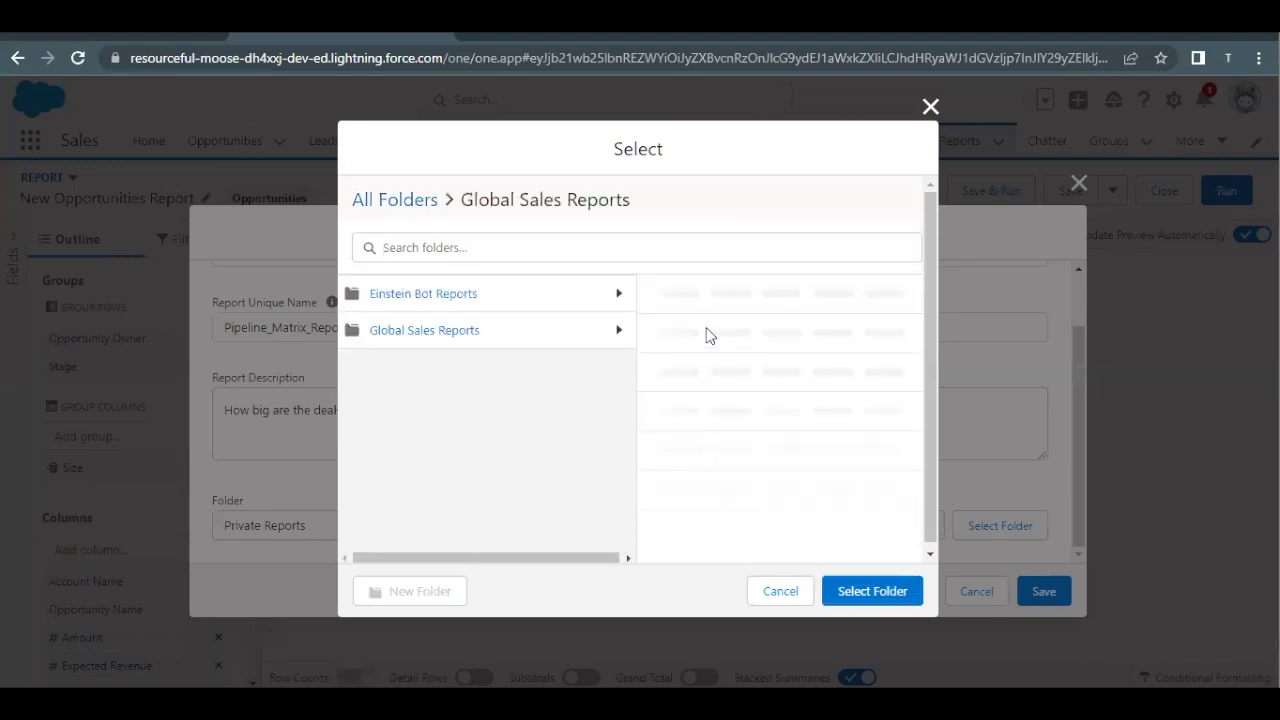
click(853, 592)
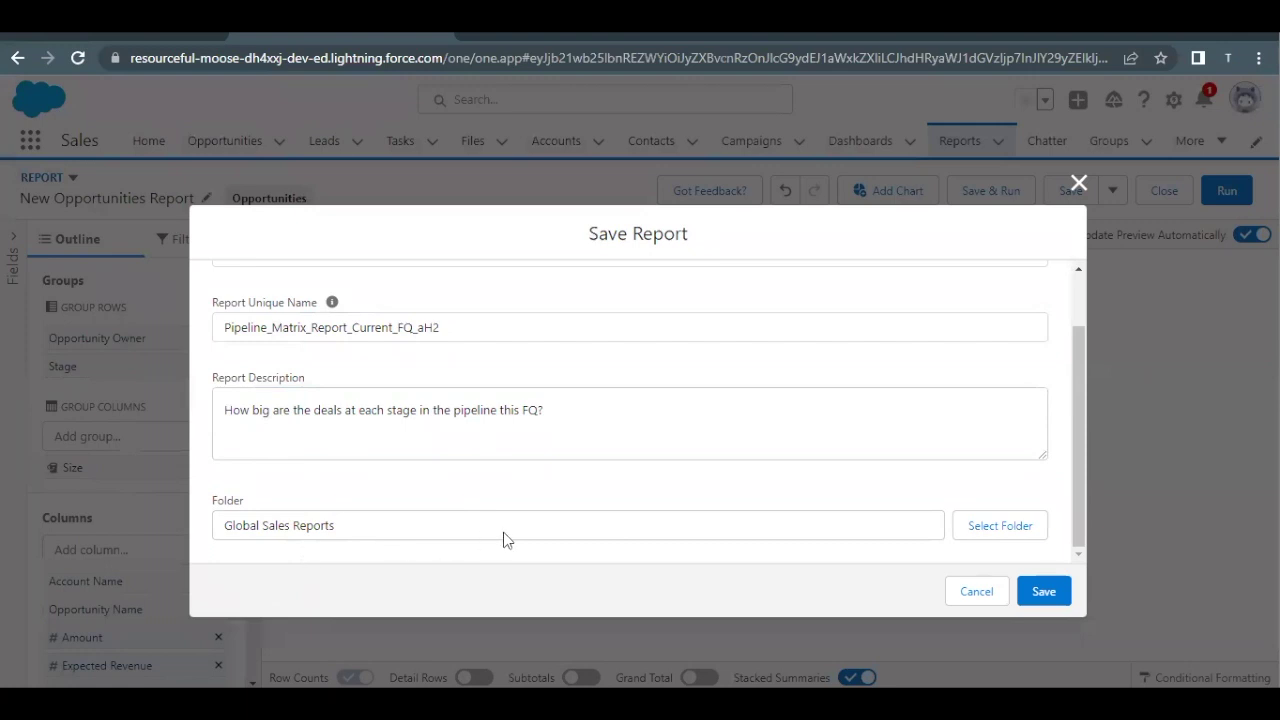
click(1043, 594)
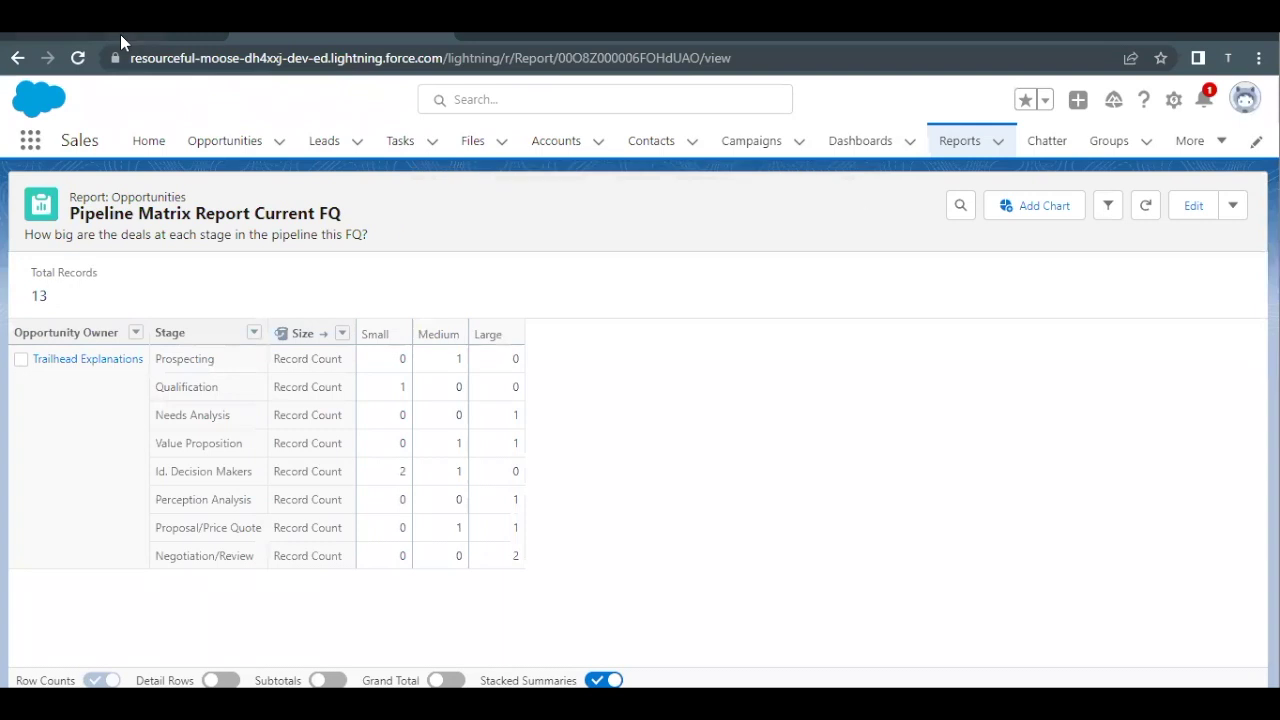
Return to the Trailhead page and submit the Group and Categorize Your Data step for verification to earn 100 points.
click(120, 34)
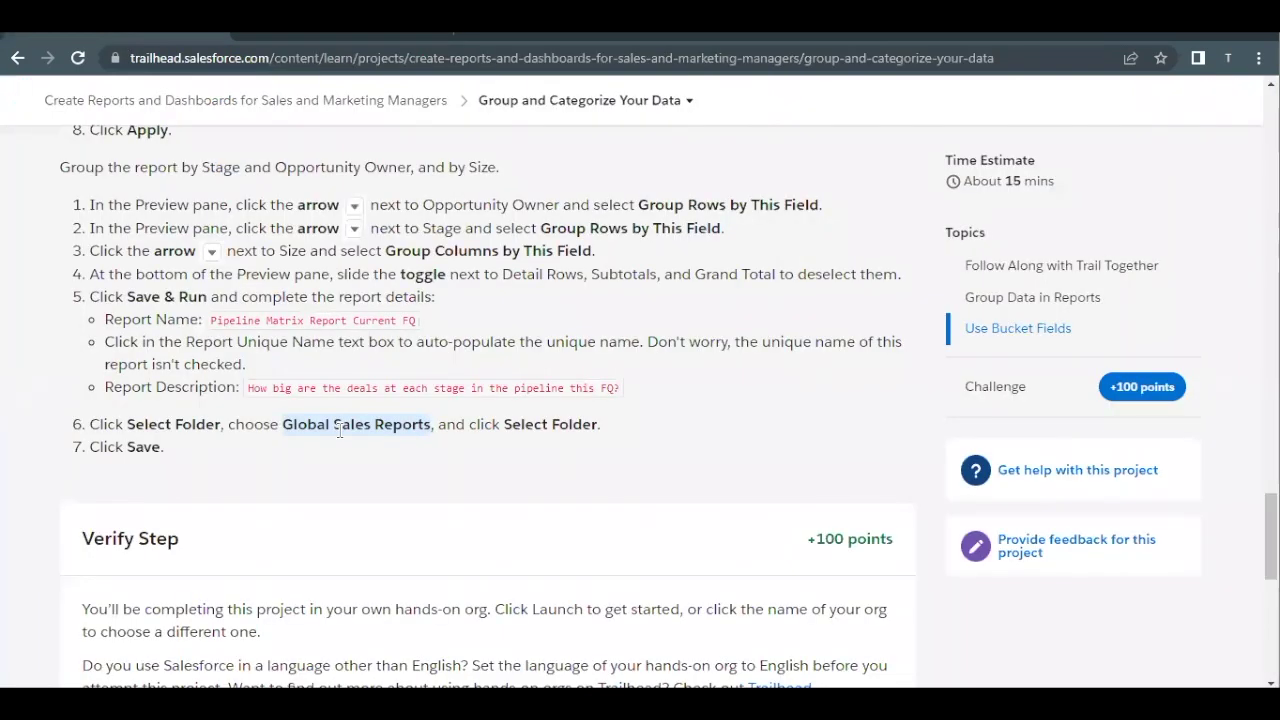
scroll(340, 430, down, 3)
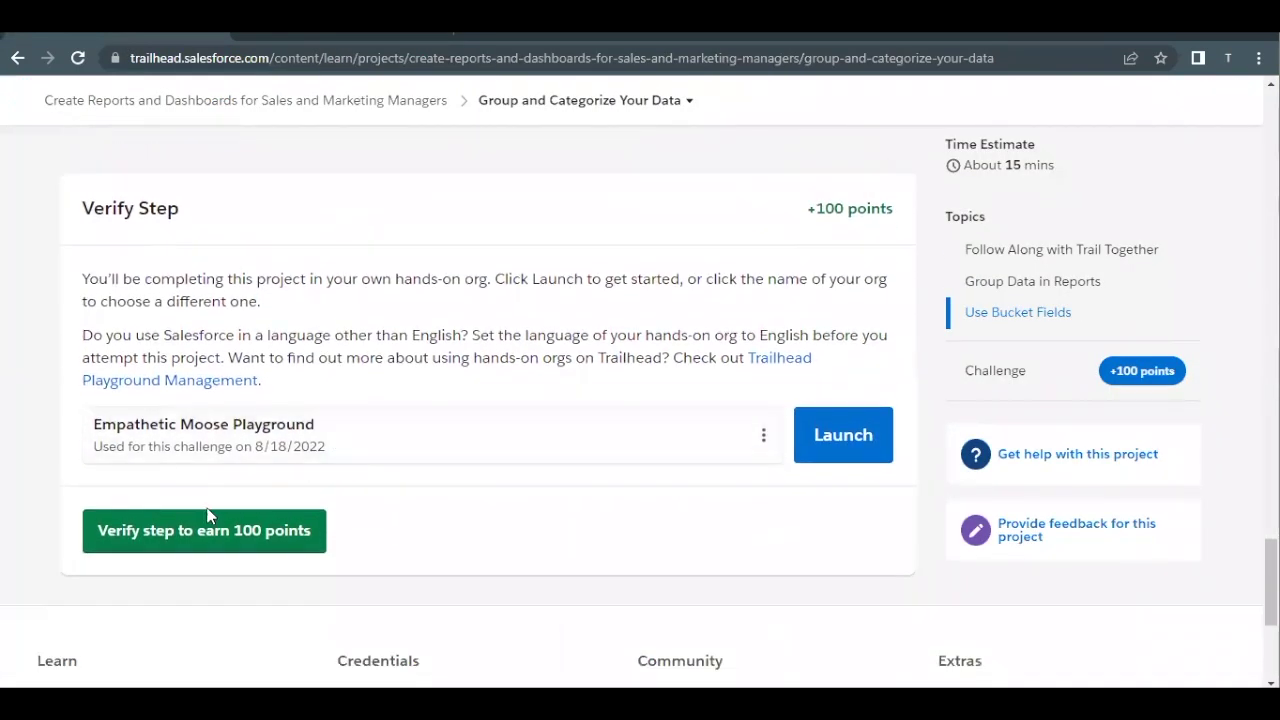
click(187, 534)
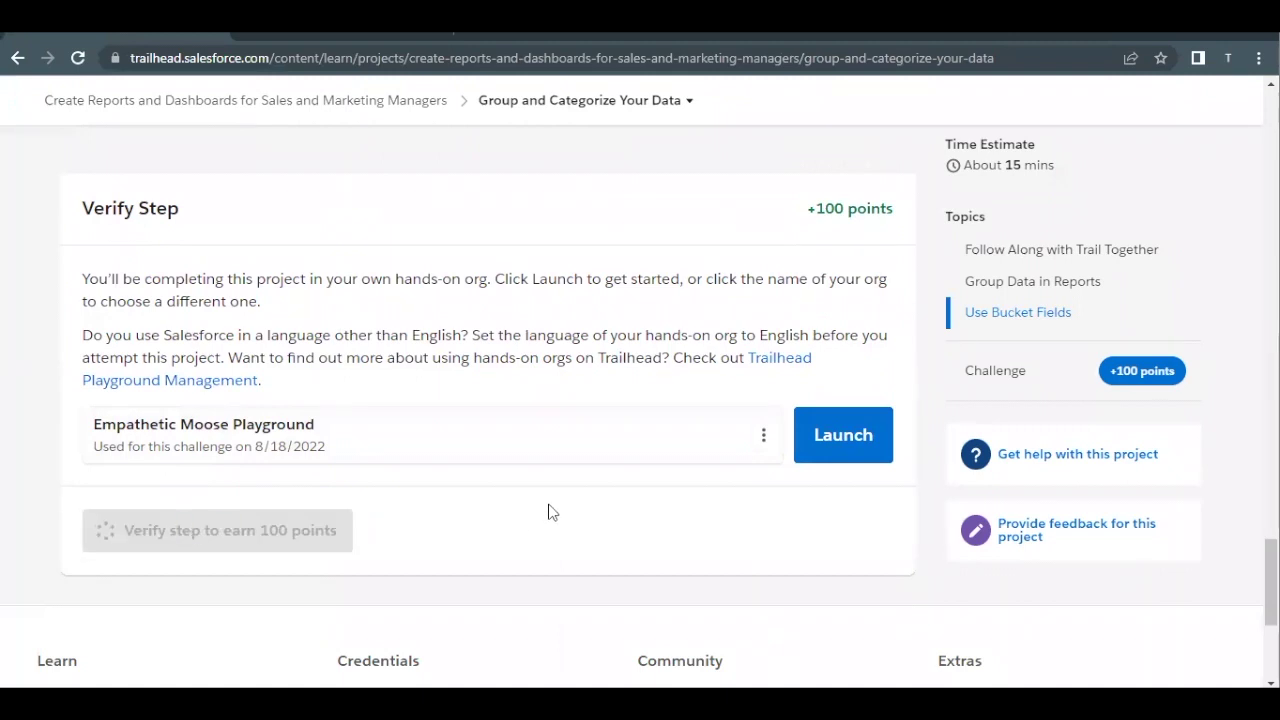